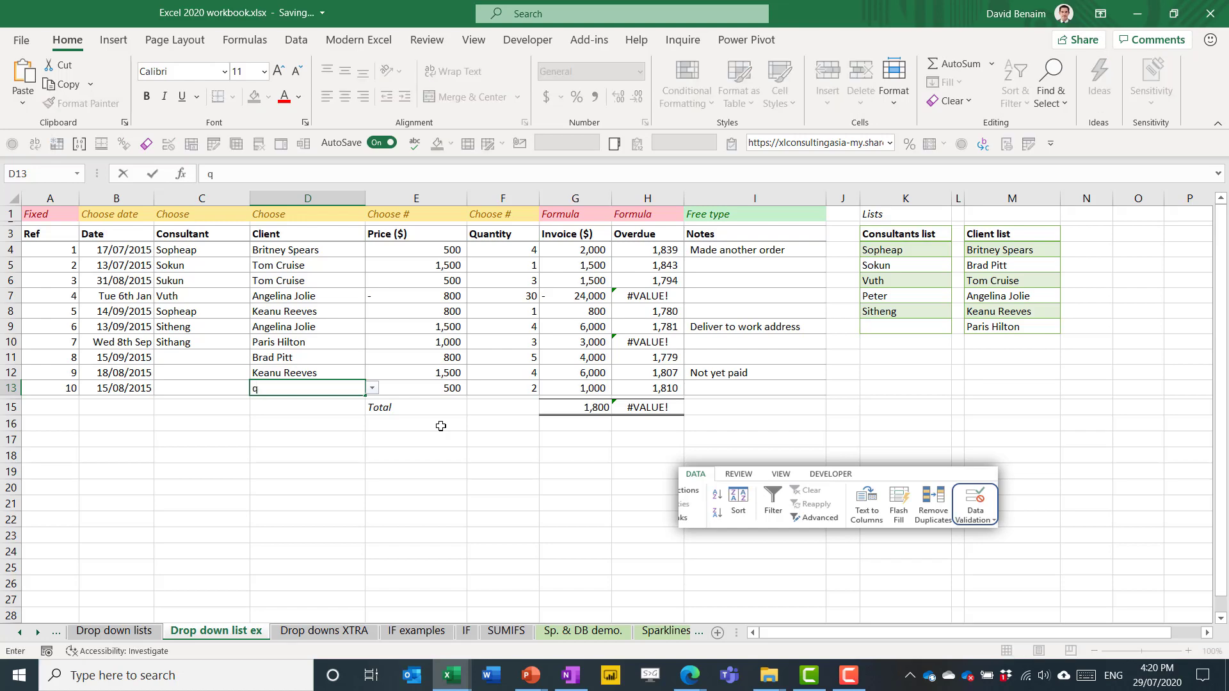
Step: Submit an invented client name in D13 and dismiss the 'You're fired!' rejection so D13 stays blank
key(Return)
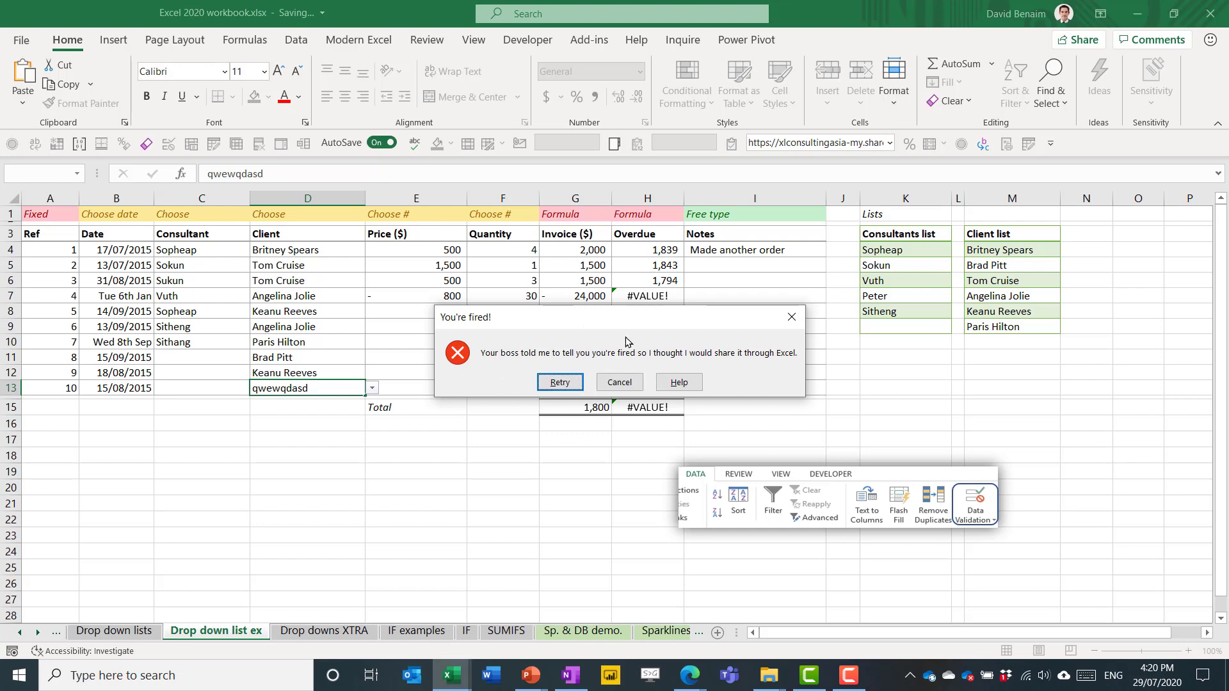
click(792, 317)
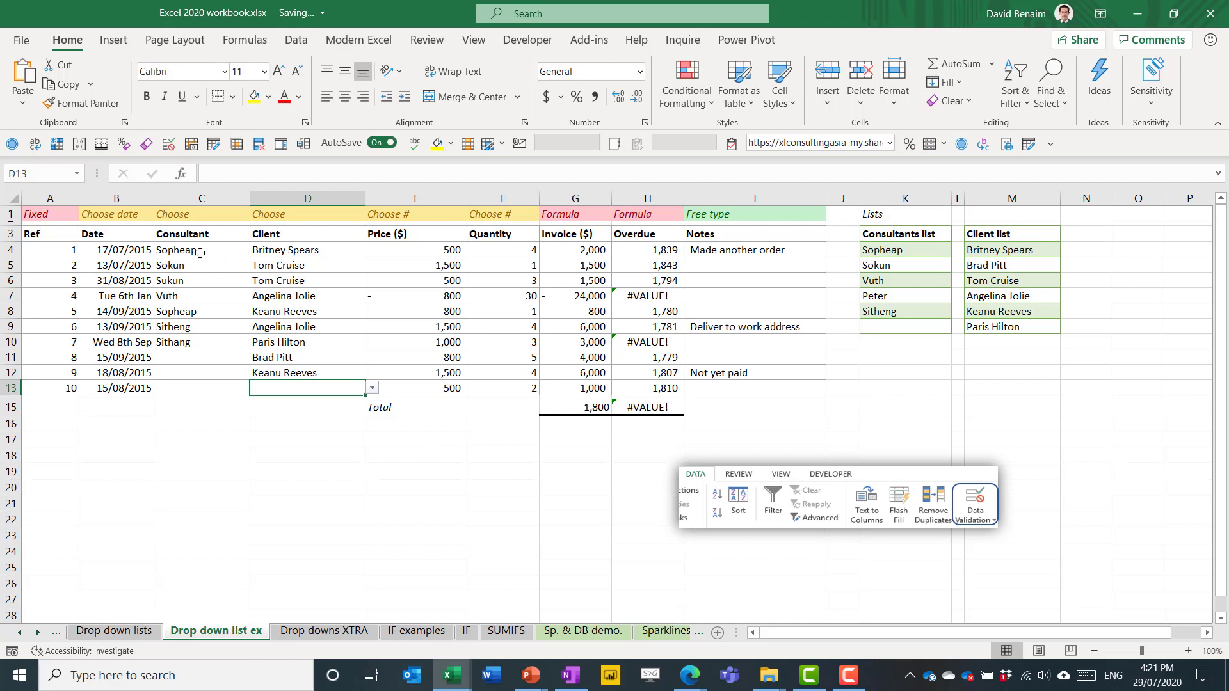
Step: Review the Consultants names in K4:K9 and select the Consultant cells C4:C13
click(920, 249)
click(921, 283)
click(922, 313)
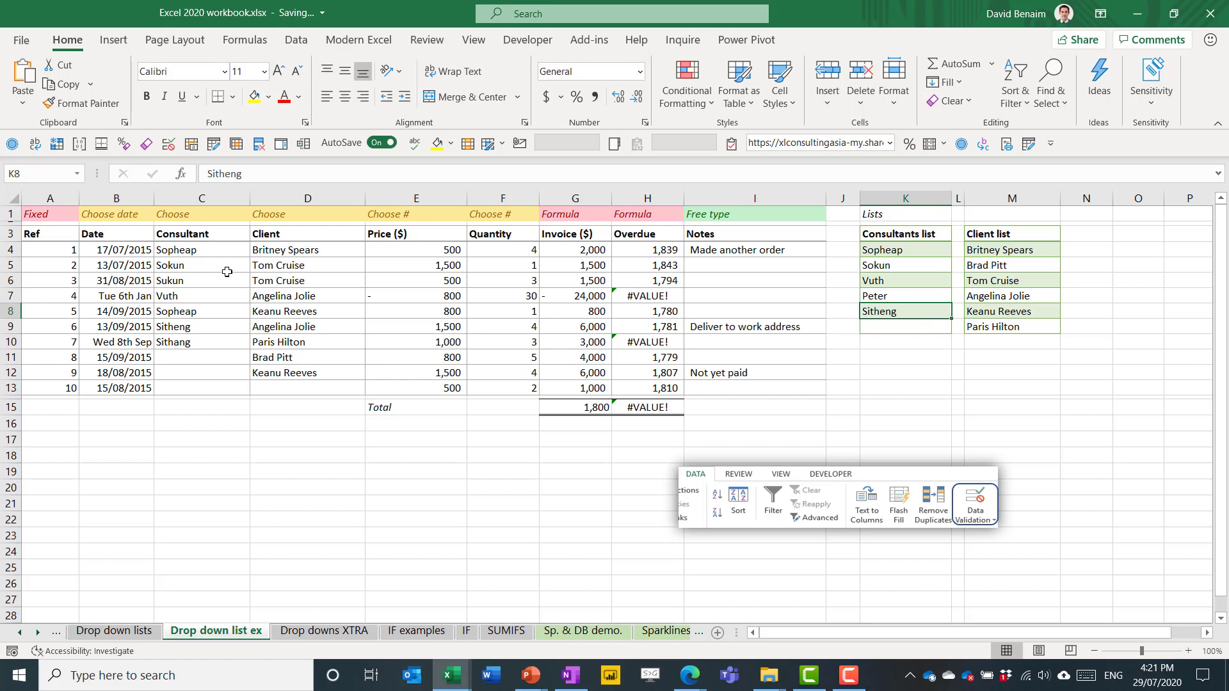
drag(221, 245, 210, 392)
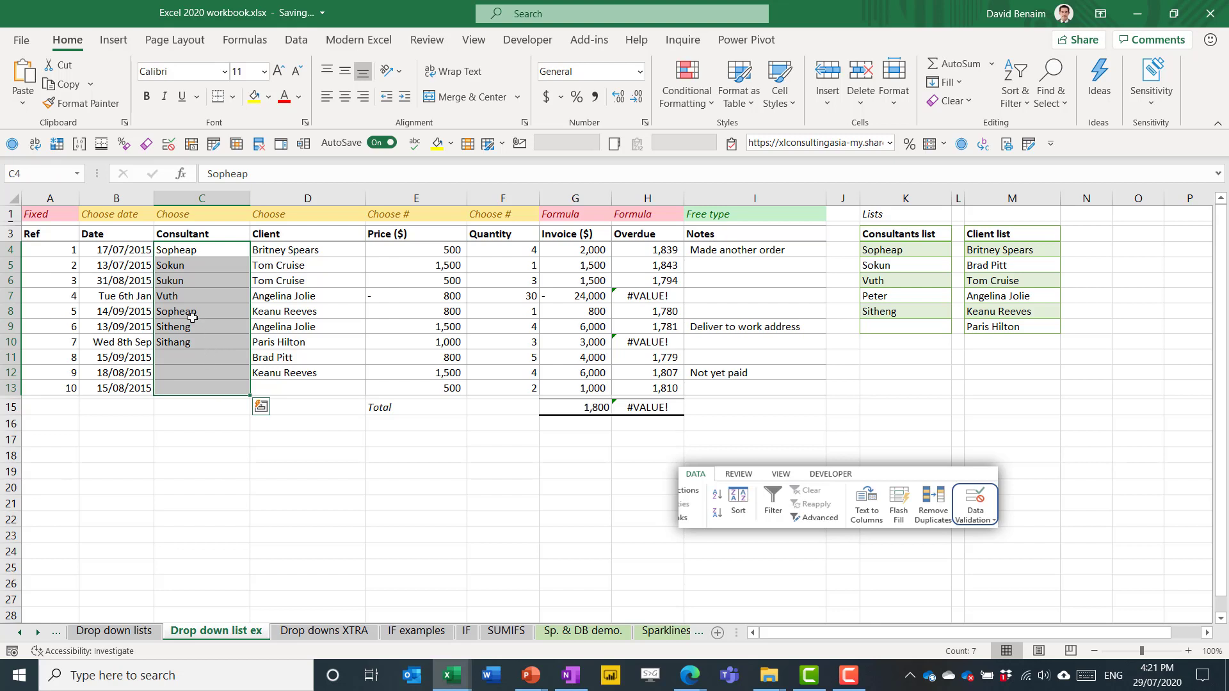
drag(195, 265, 196, 382)
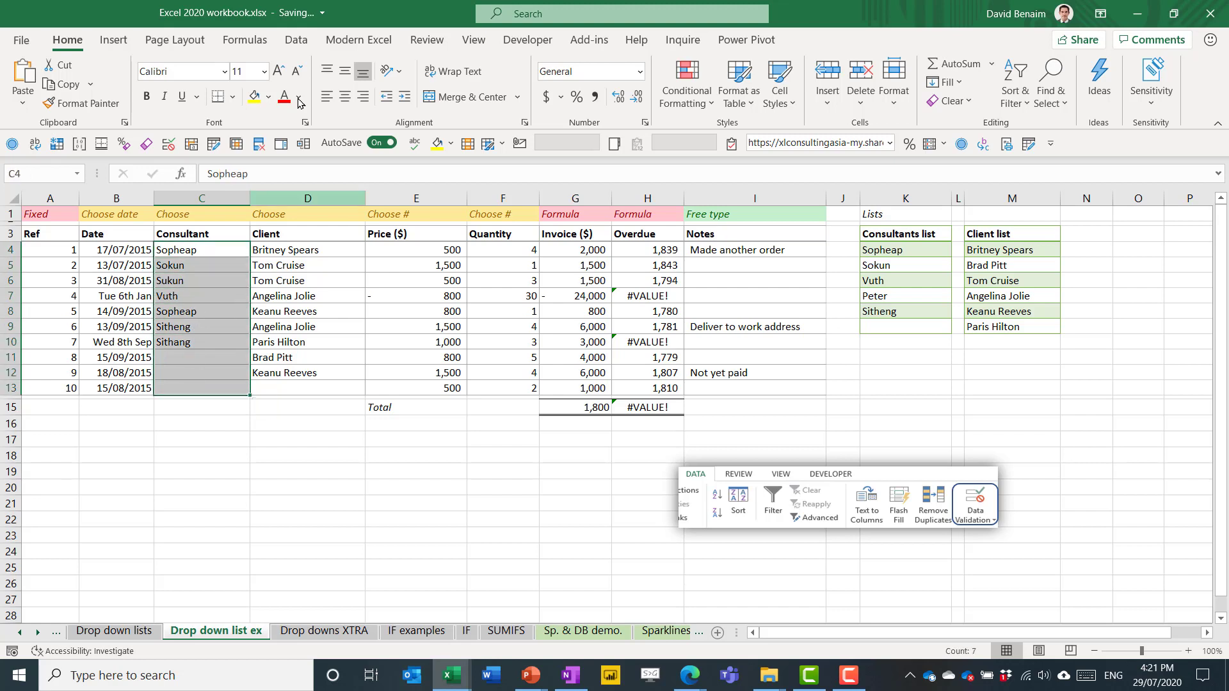
Step: Set Data Validation to allow a List with source =$K$4:$K$9
click(299, 41)
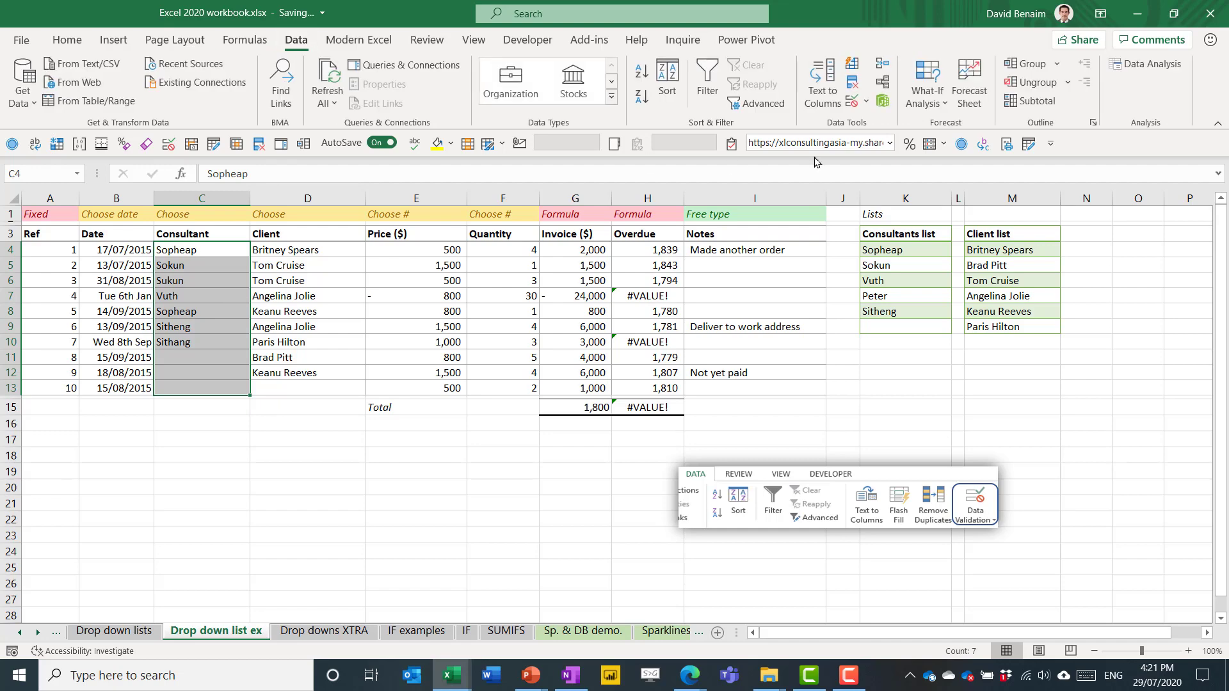
click(853, 105)
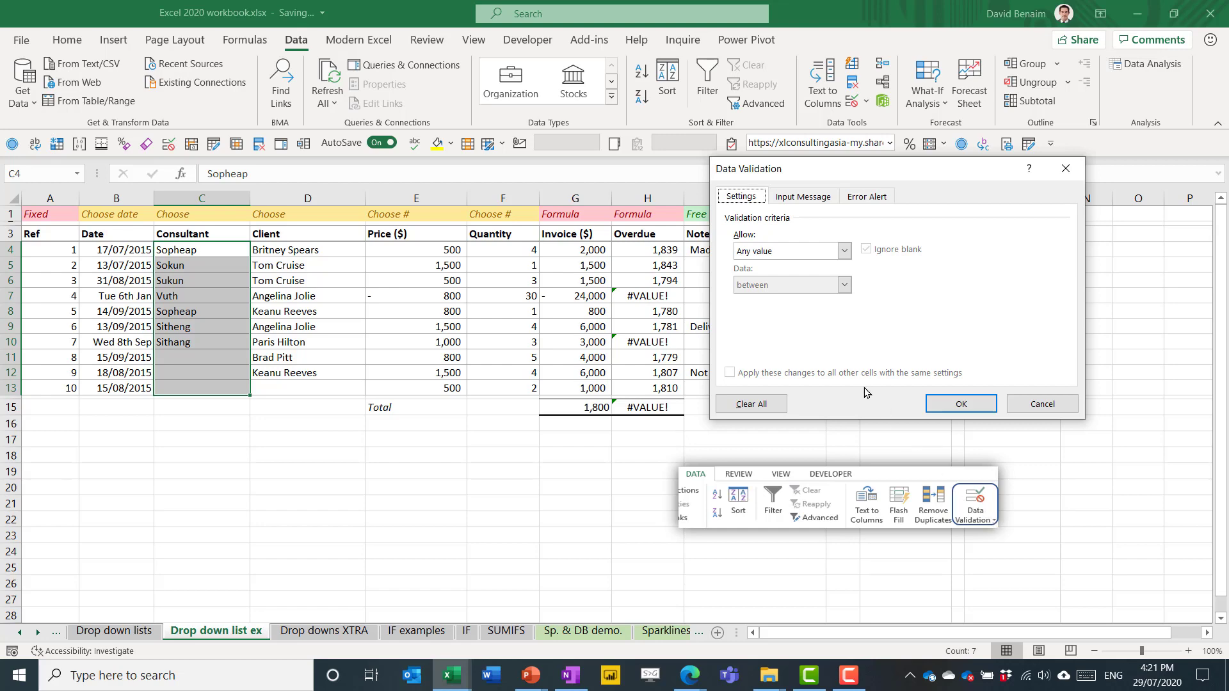
click(843, 252)
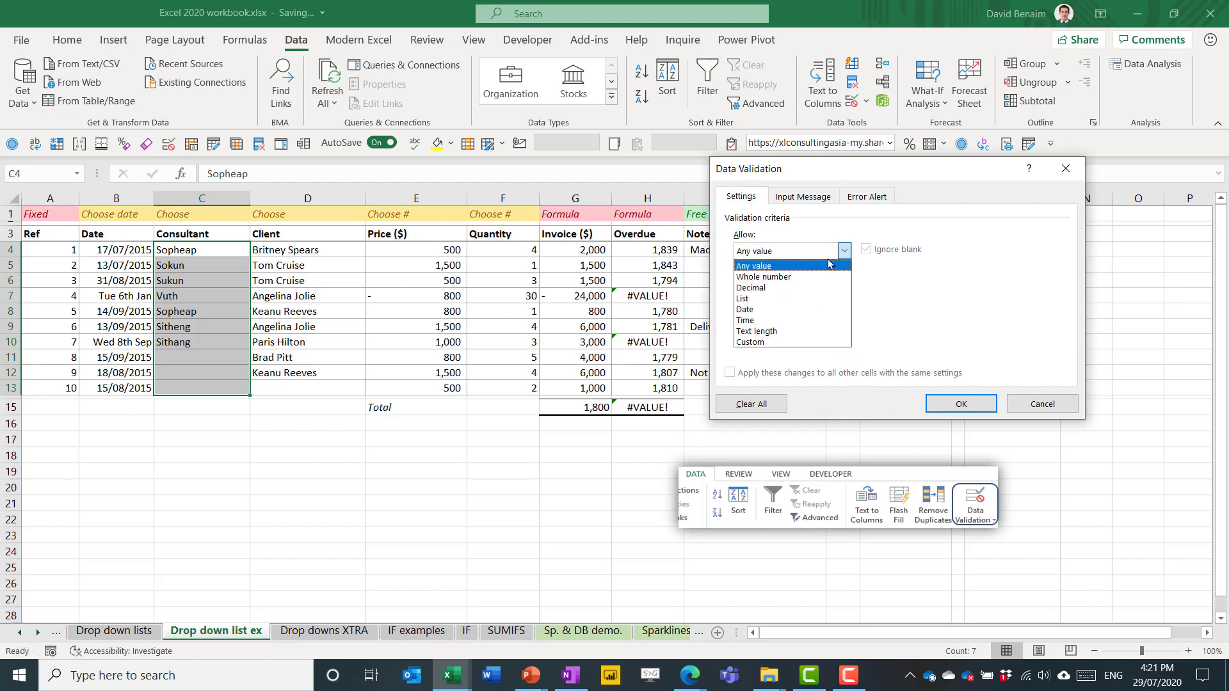
click(798, 296)
click(966, 318)
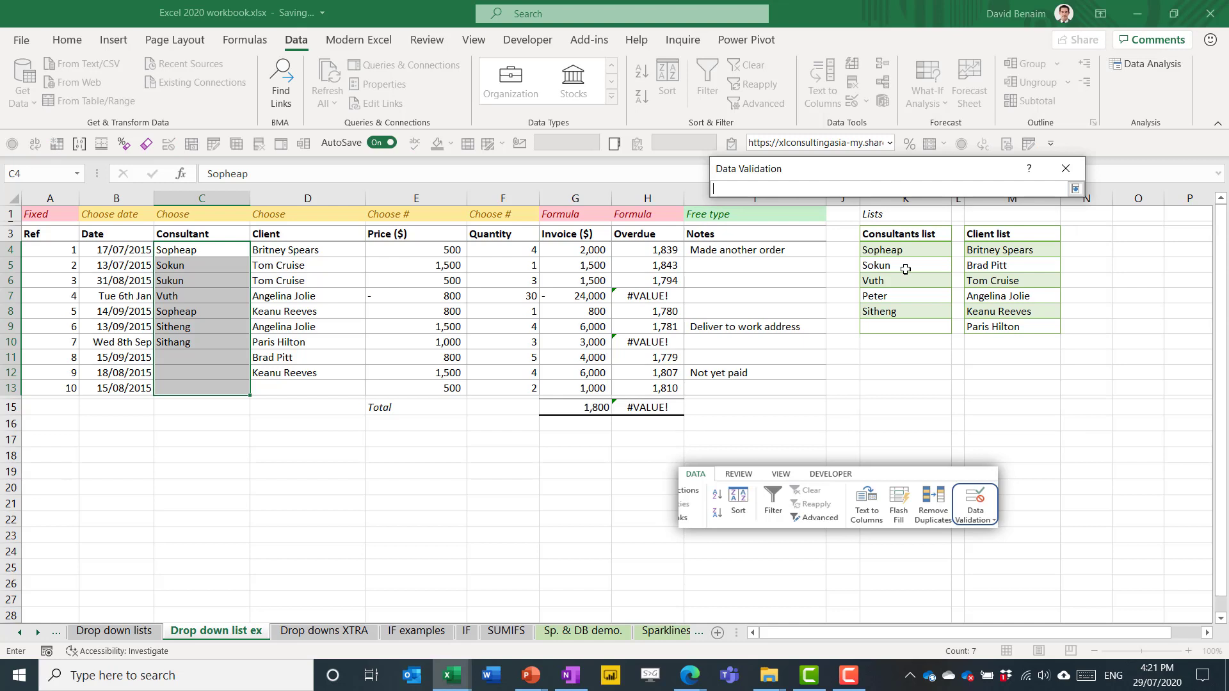
drag(908, 250, 912, 329)
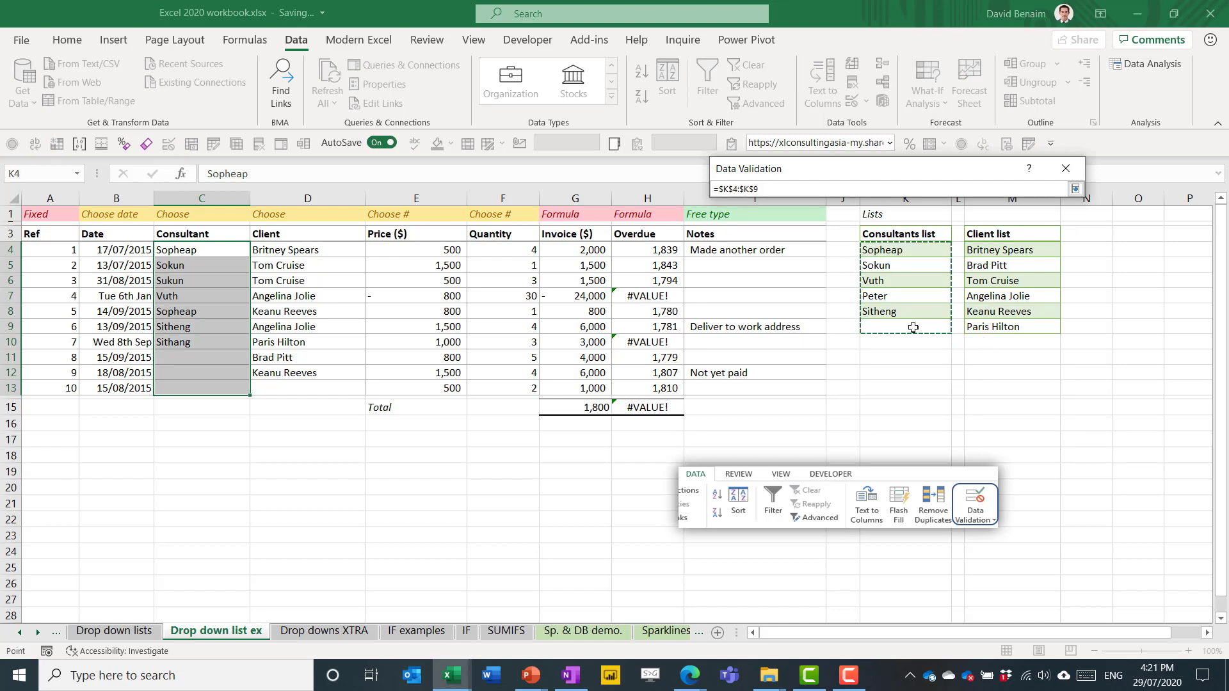
key(Return)
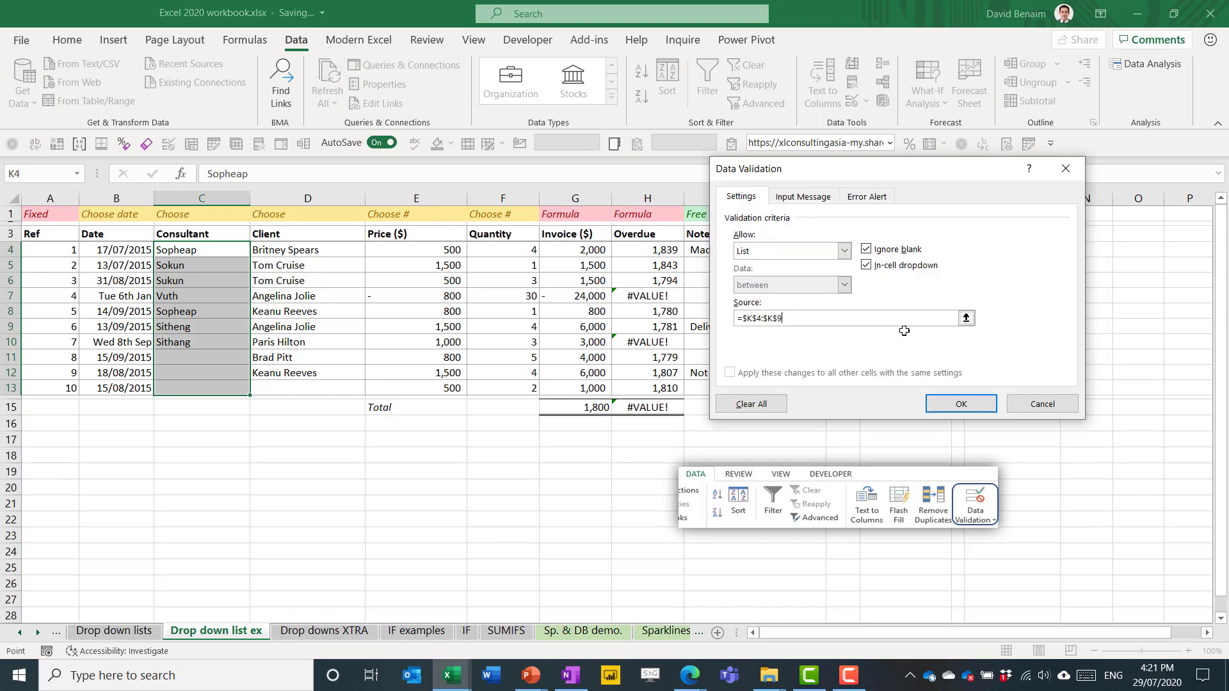
Step: Confirm the consultant list rule and check C4's dropdown of consultant names
click(950, 406)
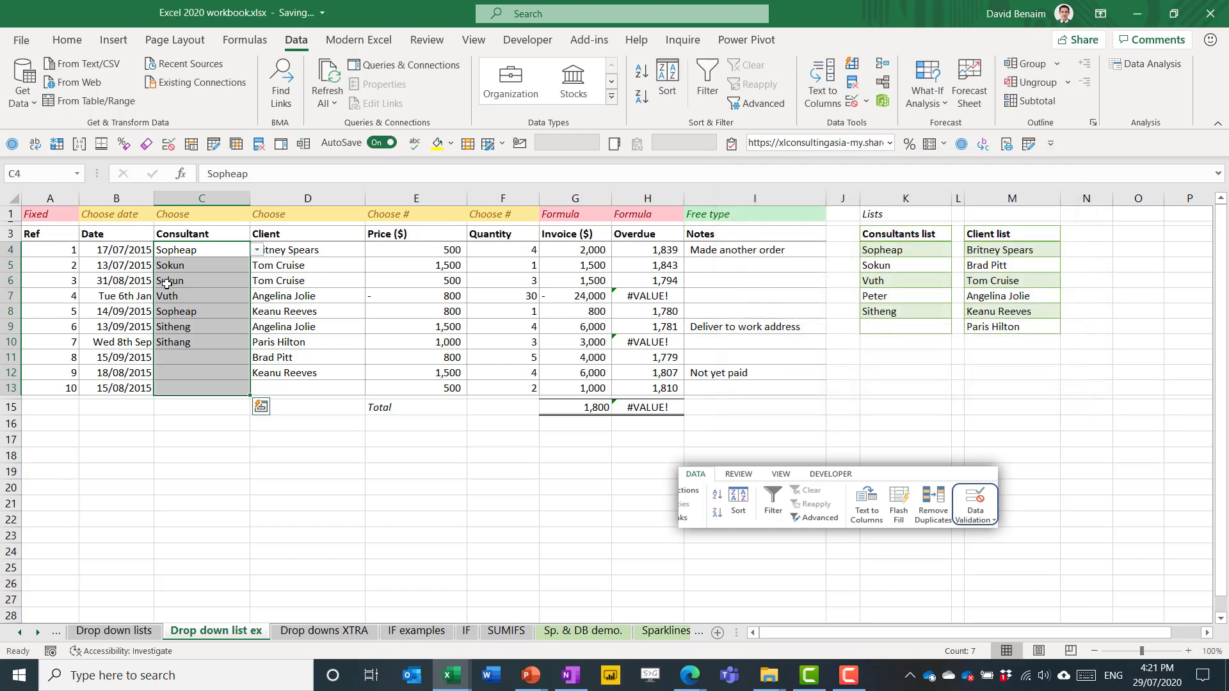
click(256, 250)
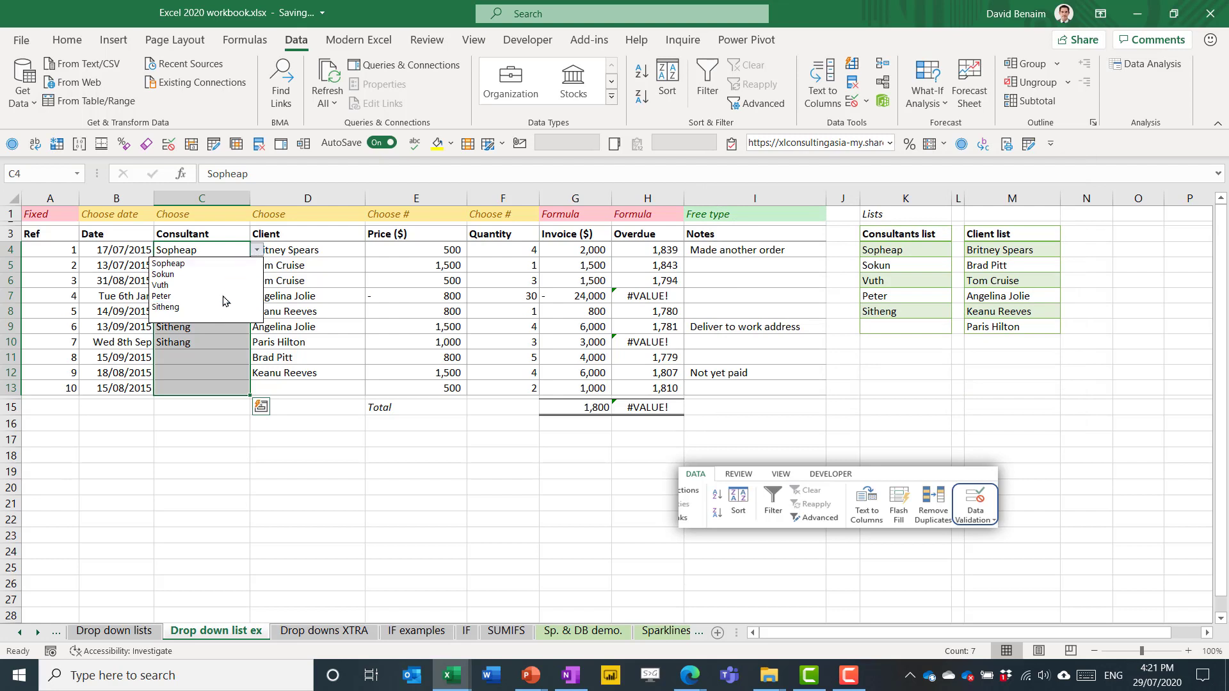
click(211, 354)
Step: Enter Peter in C11, then see the misspelling Petee rejected in C12
click(205, 356)
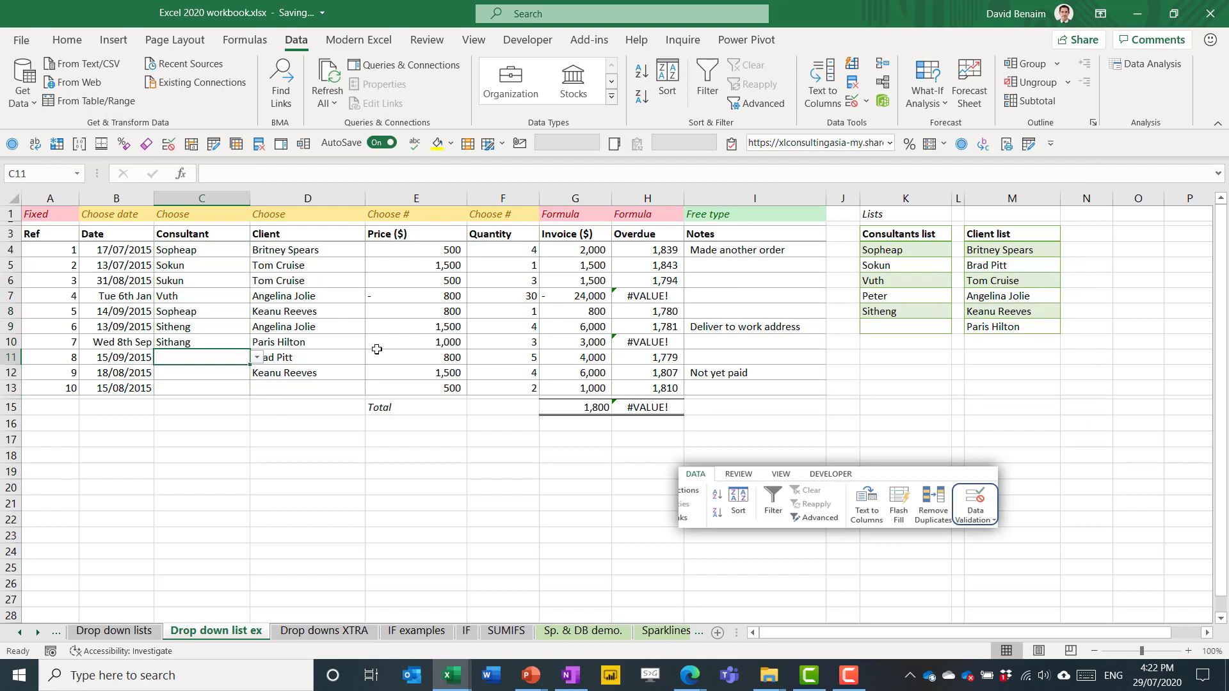
text(Peter)
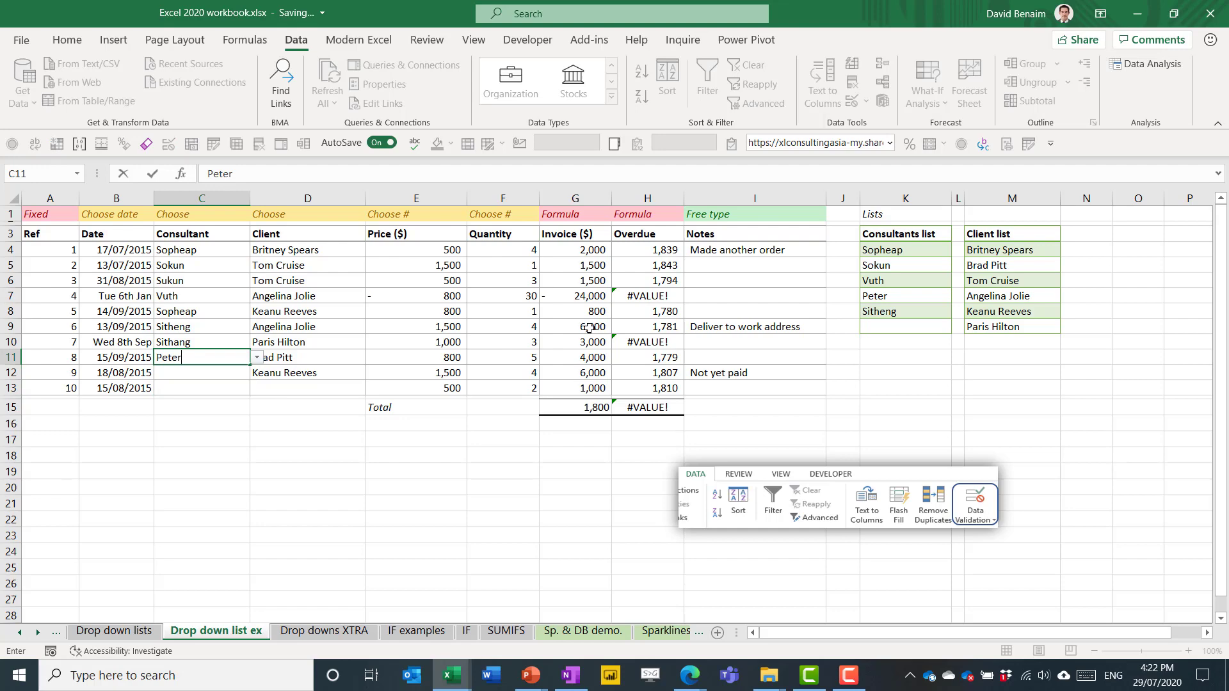
key(Return)
text(P)
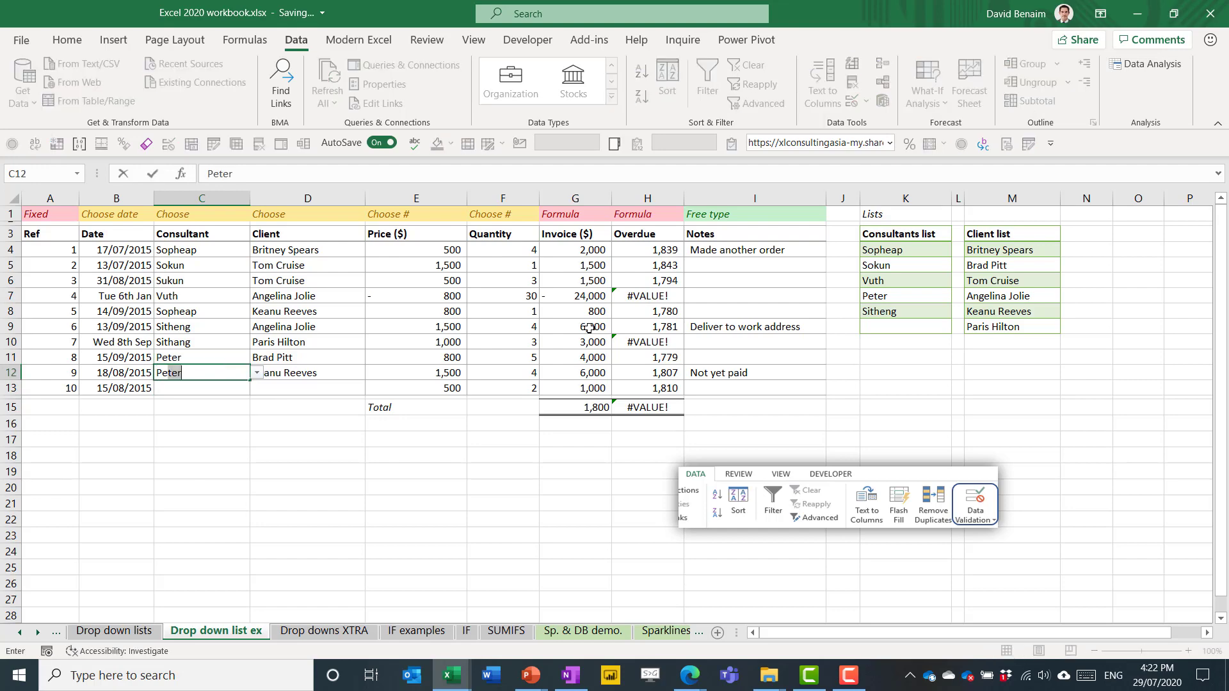
text(etee)
key(Return)
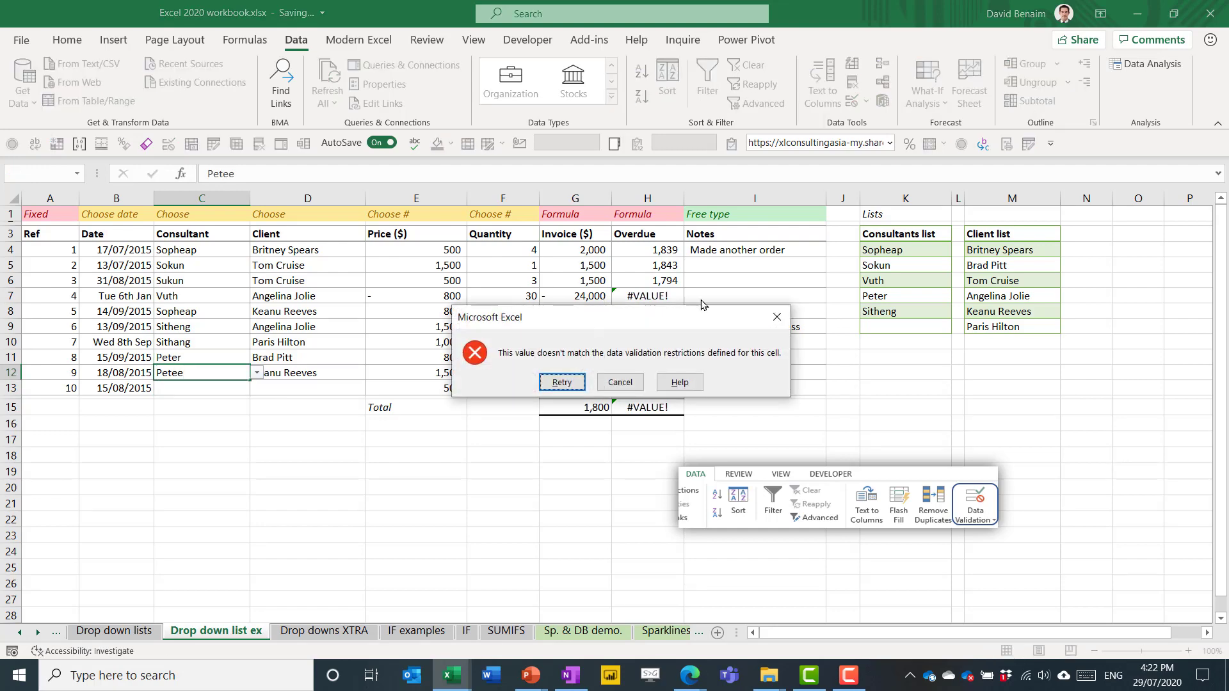
click(785, 321)
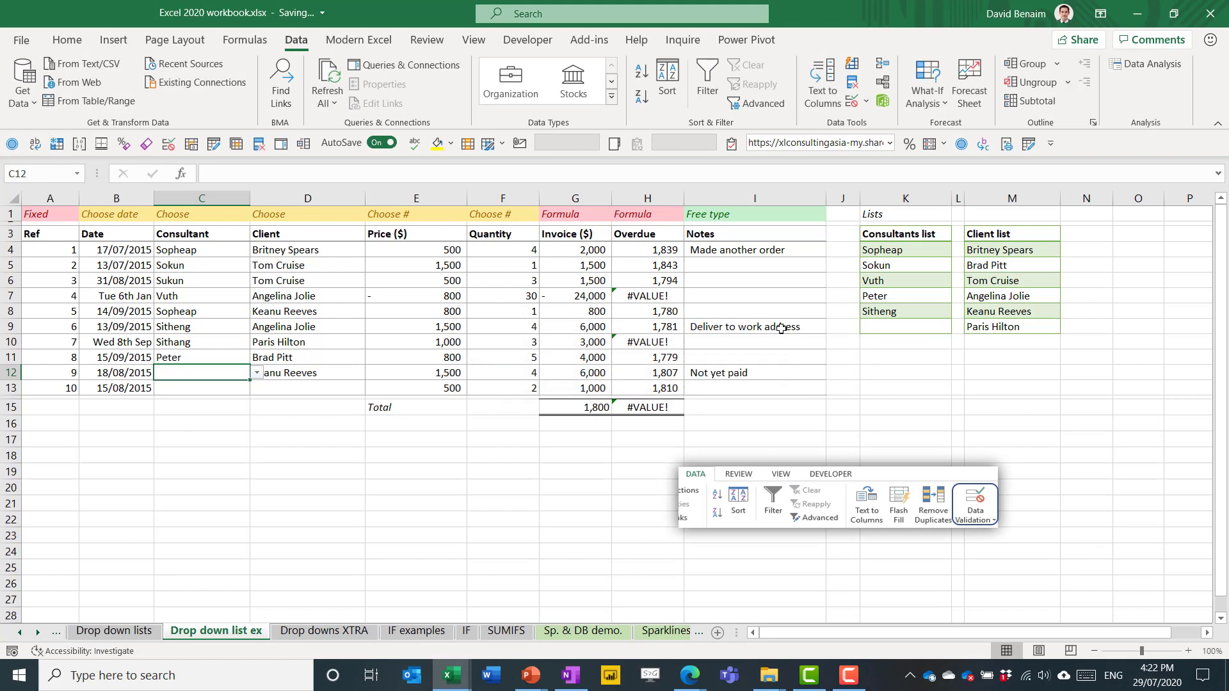
Step: Add David and Ben to the Consultants list, then check C11's dropdown for them
click(895, 330)
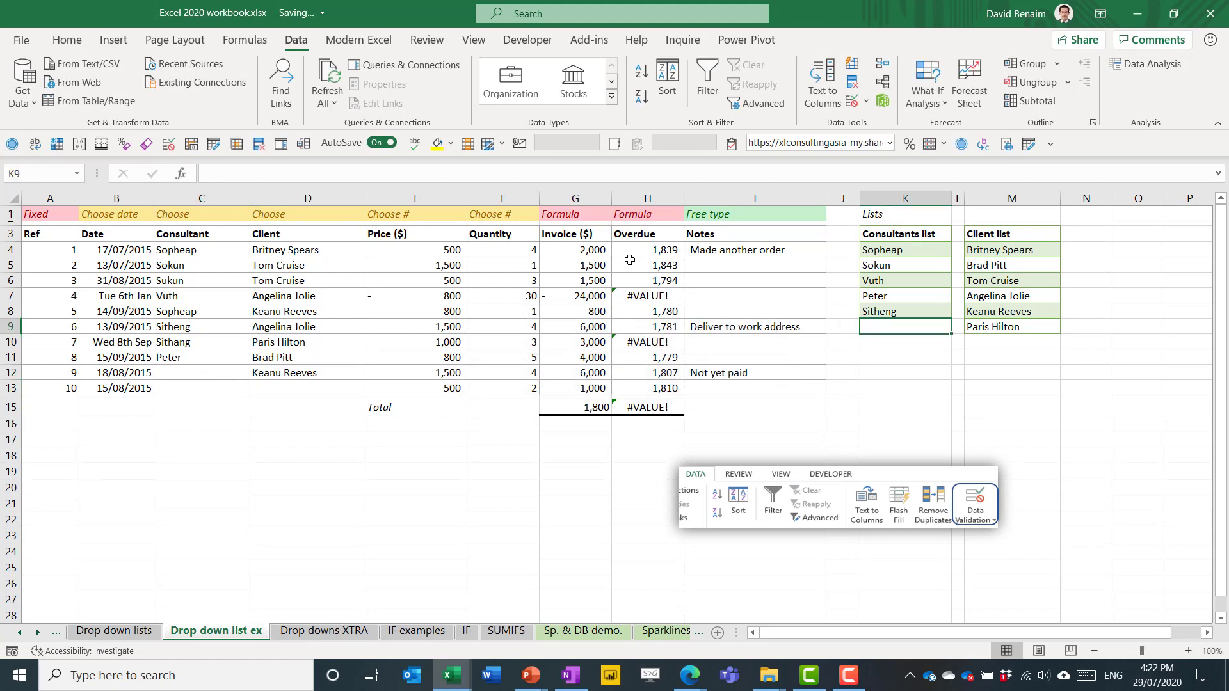
text(David)
key(Return)
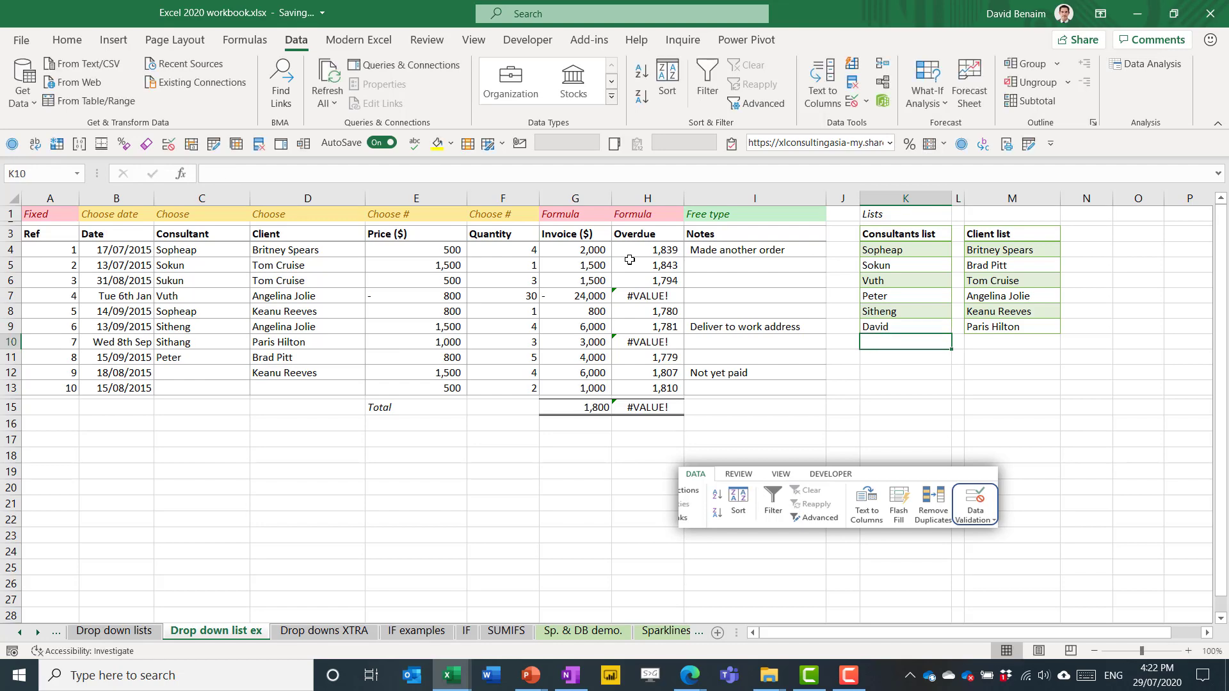
text(Ben)
key(Return)
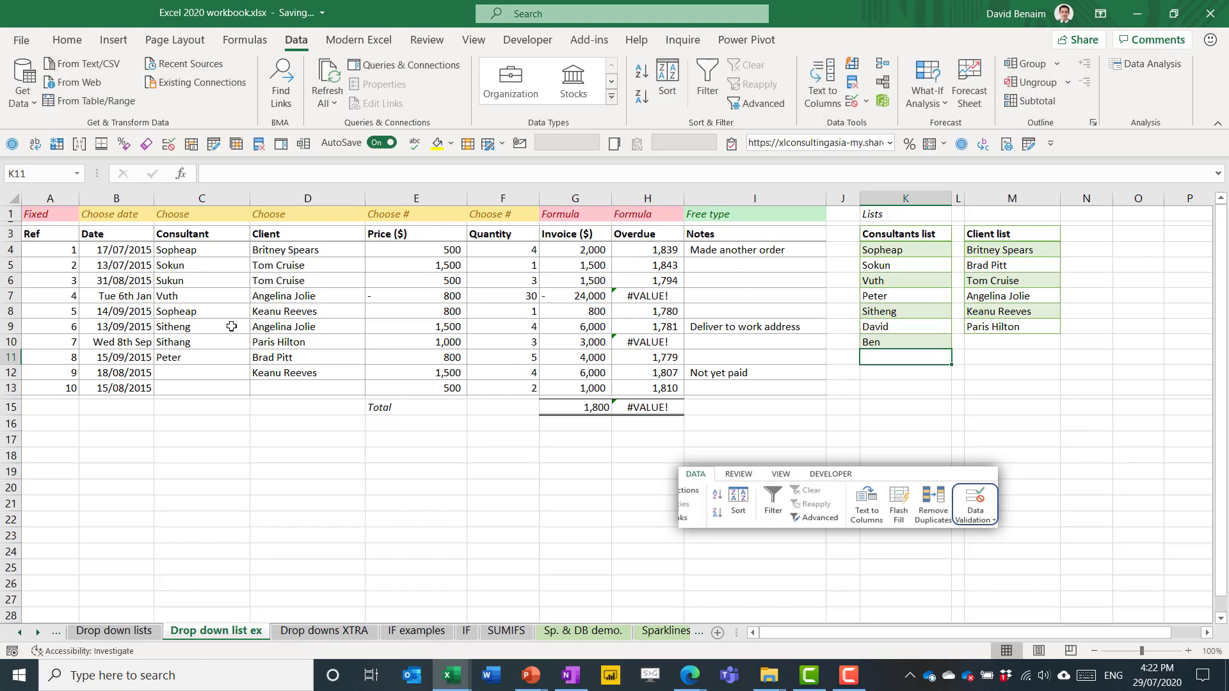
click(209, 267)
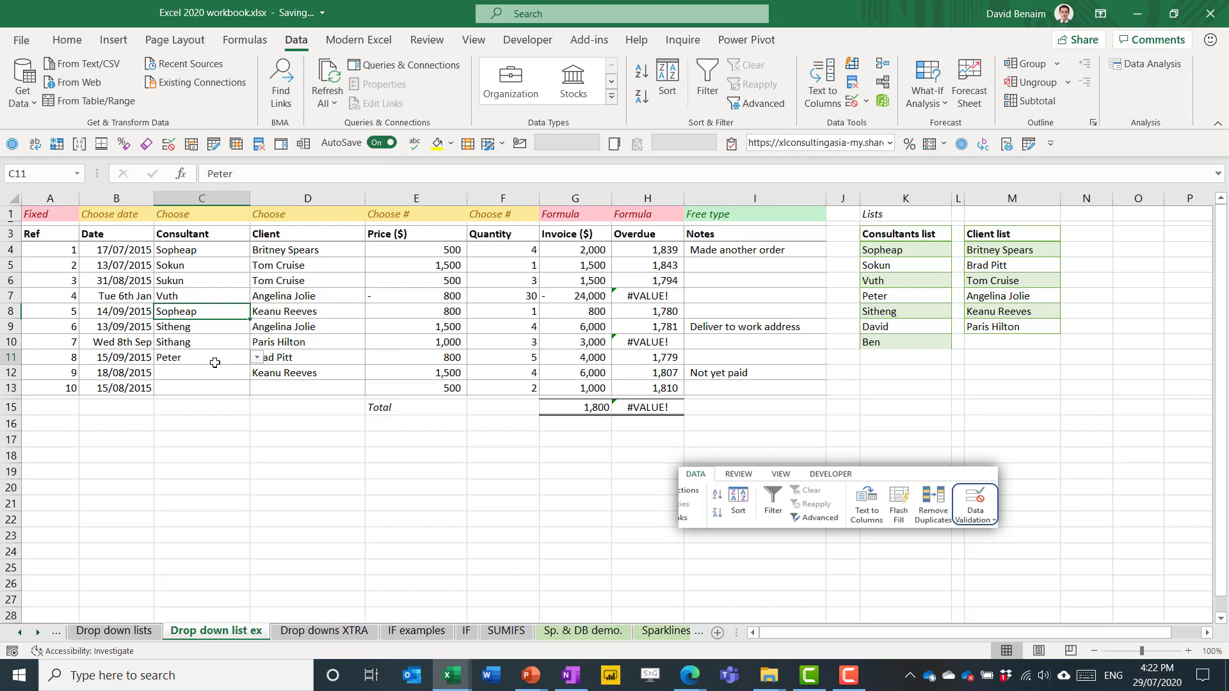
click(212, 359)
click(257, 357)
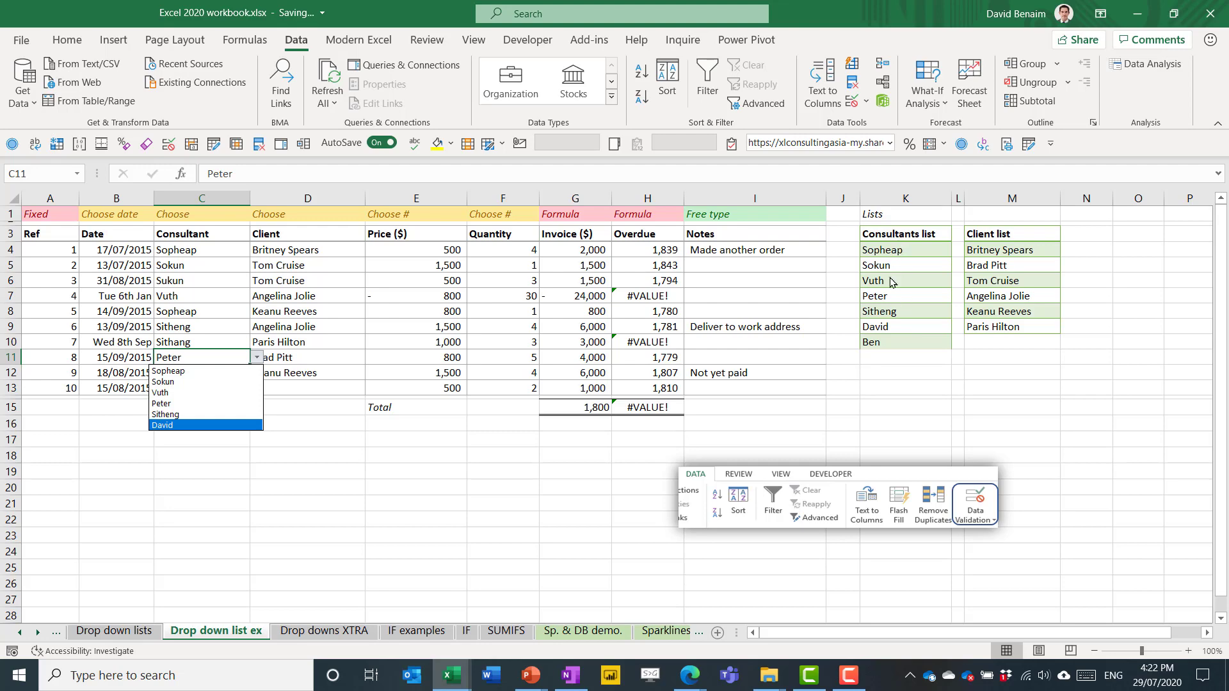
click(215, 267)
Step: Change the C4:C13 validation source to =$K$4:$K$15 and check the new names appear
drag(223, 251, 218, 388)
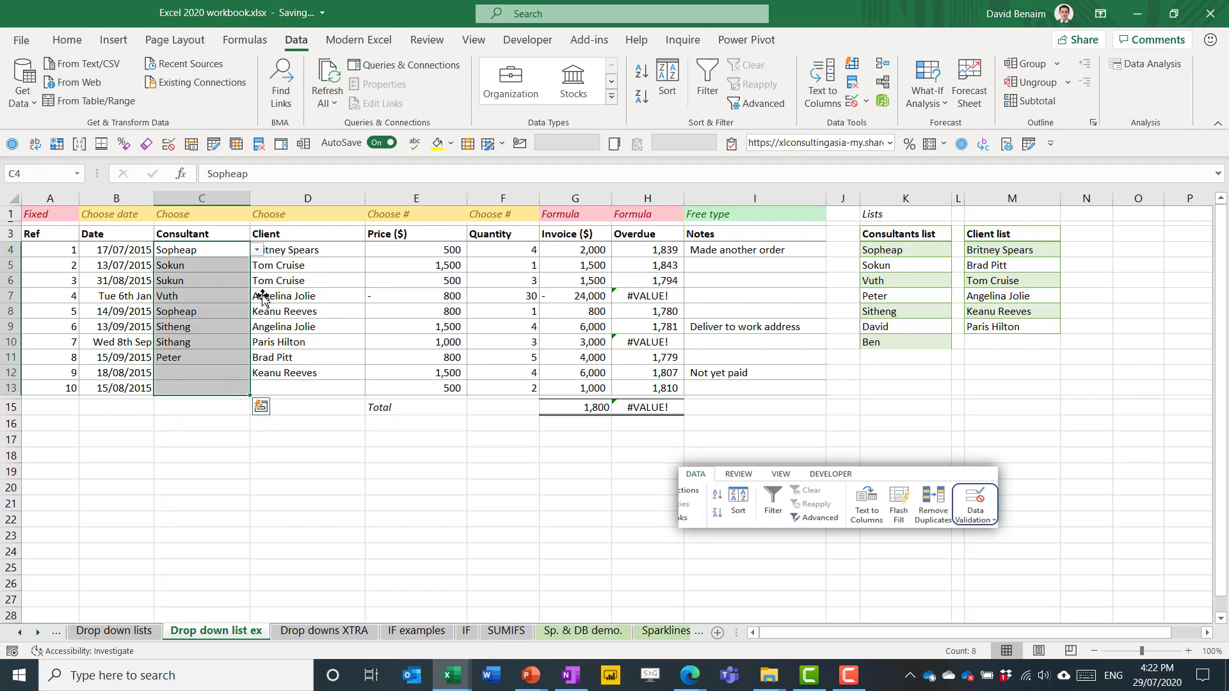
click(852, 100)
click(966, 318)
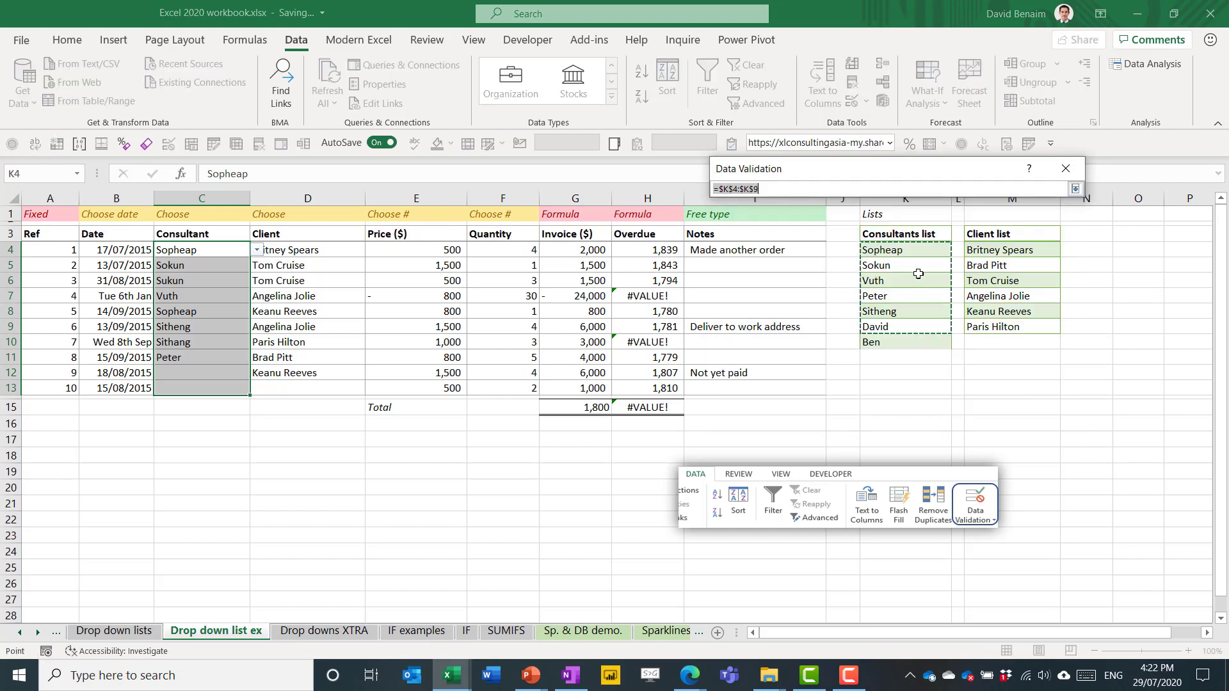
drag(904, 250, 886, 410)
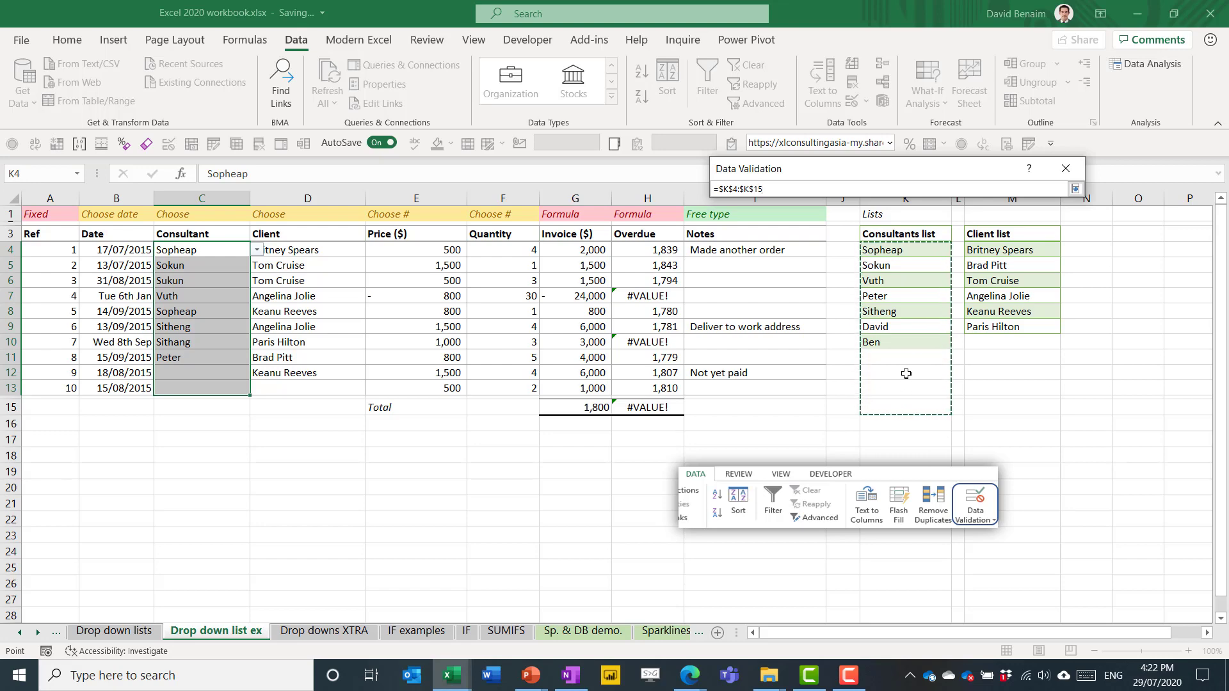
key(Return)
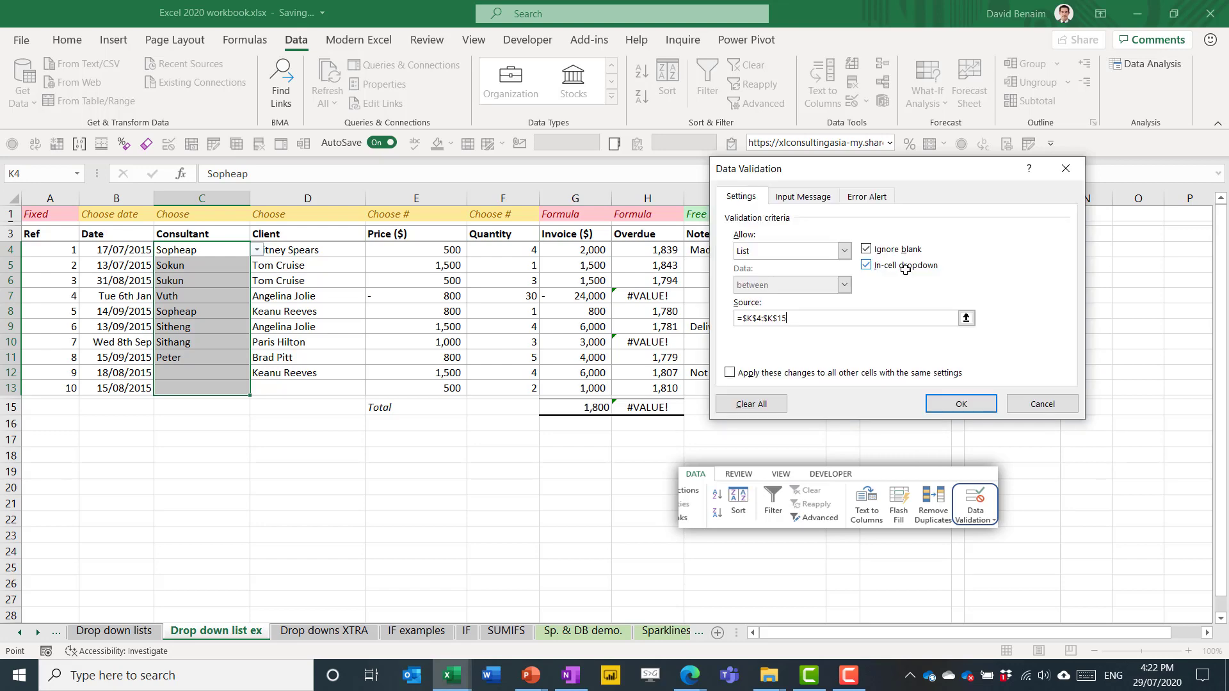
click(960, 402)
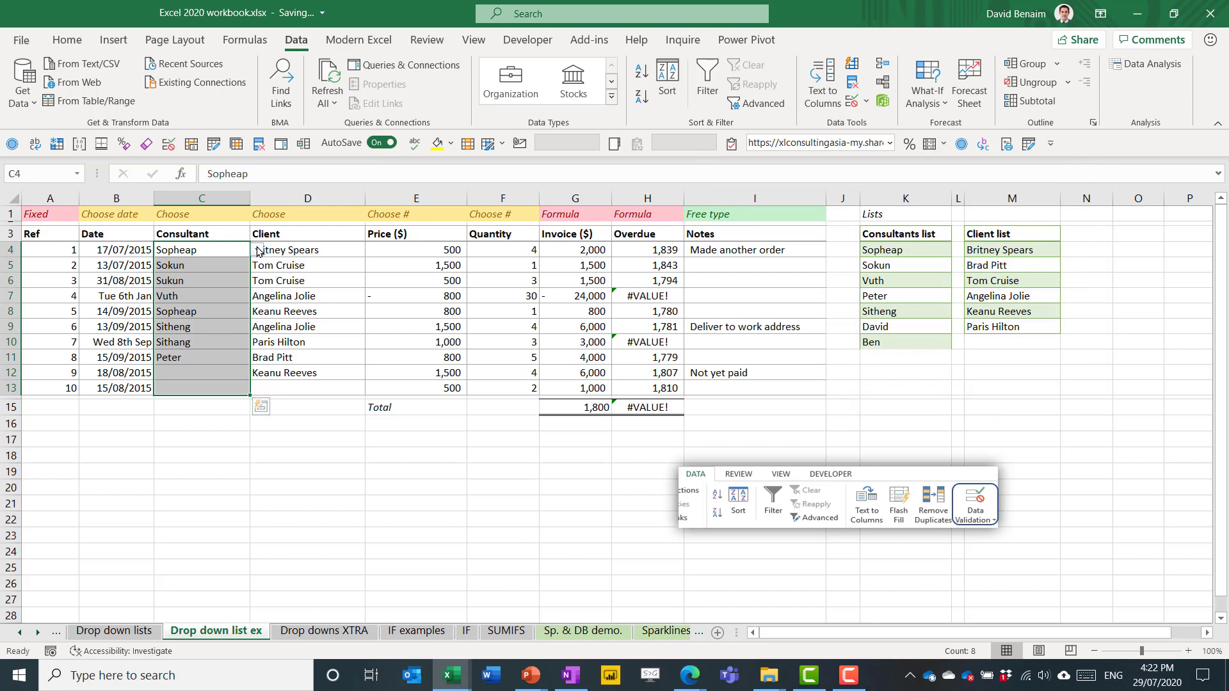
click(256, 249)
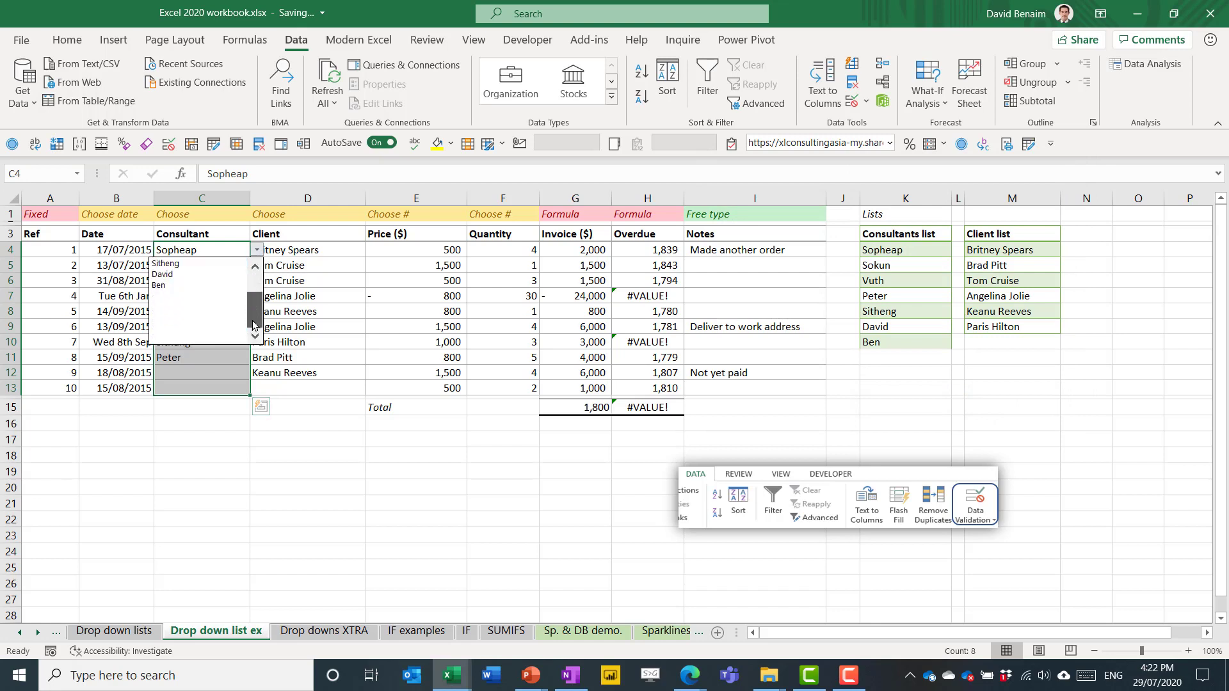
click(350, 296)
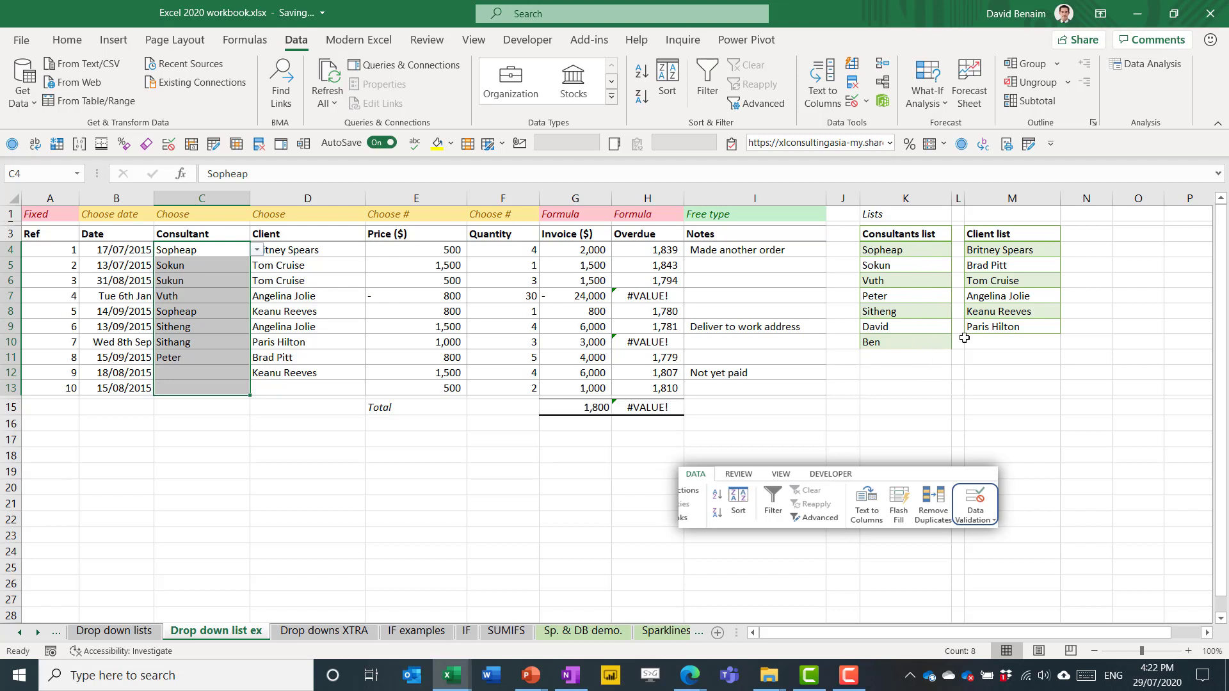
Step: Select the Consultants list K3:K11 and sort it A to Z, Ben through Vuth
click(909, 235)
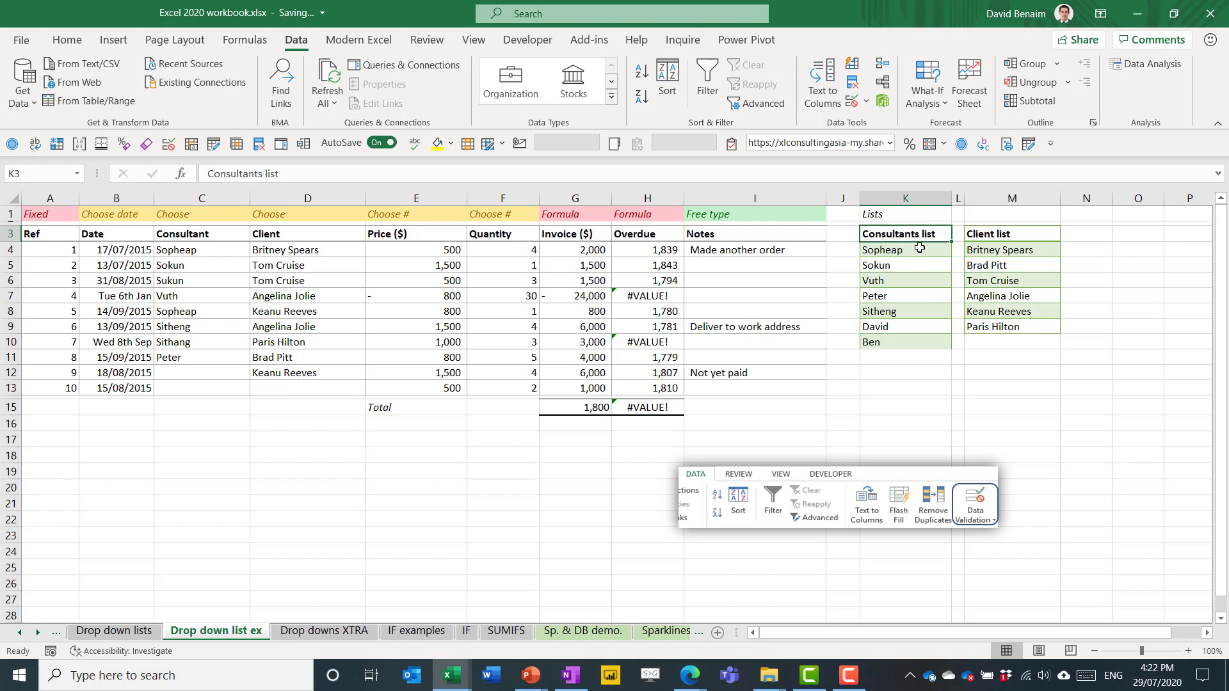
shift+click(906, 357)
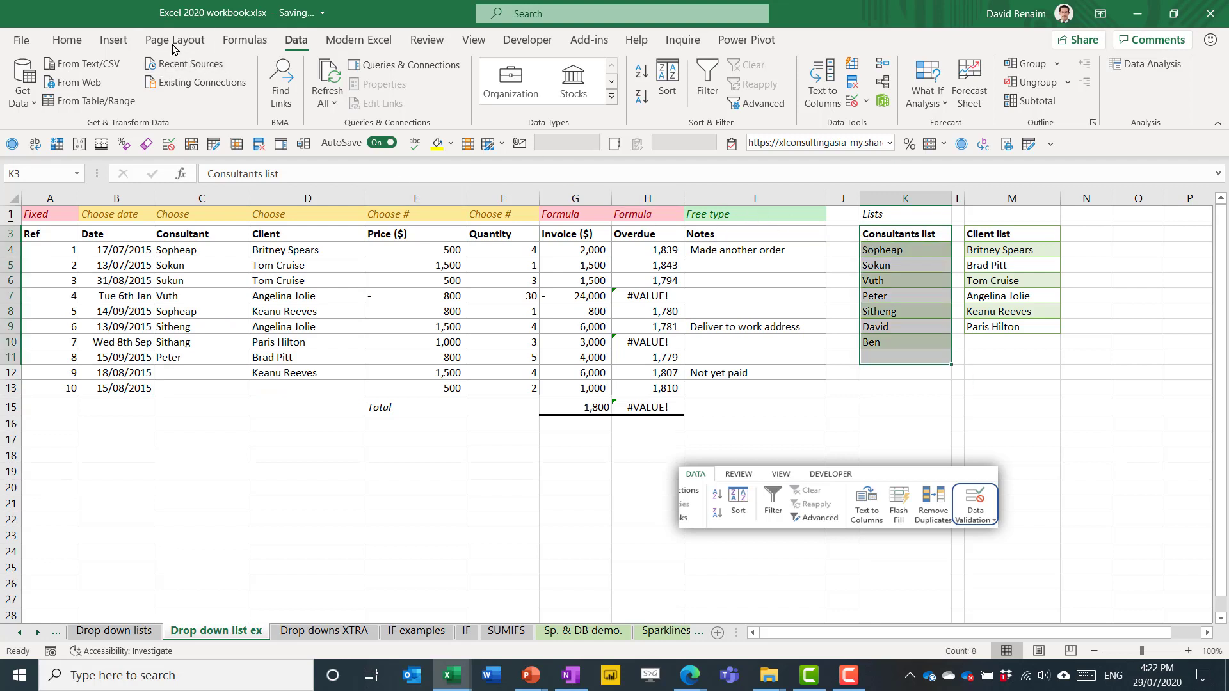
click(642, 73)
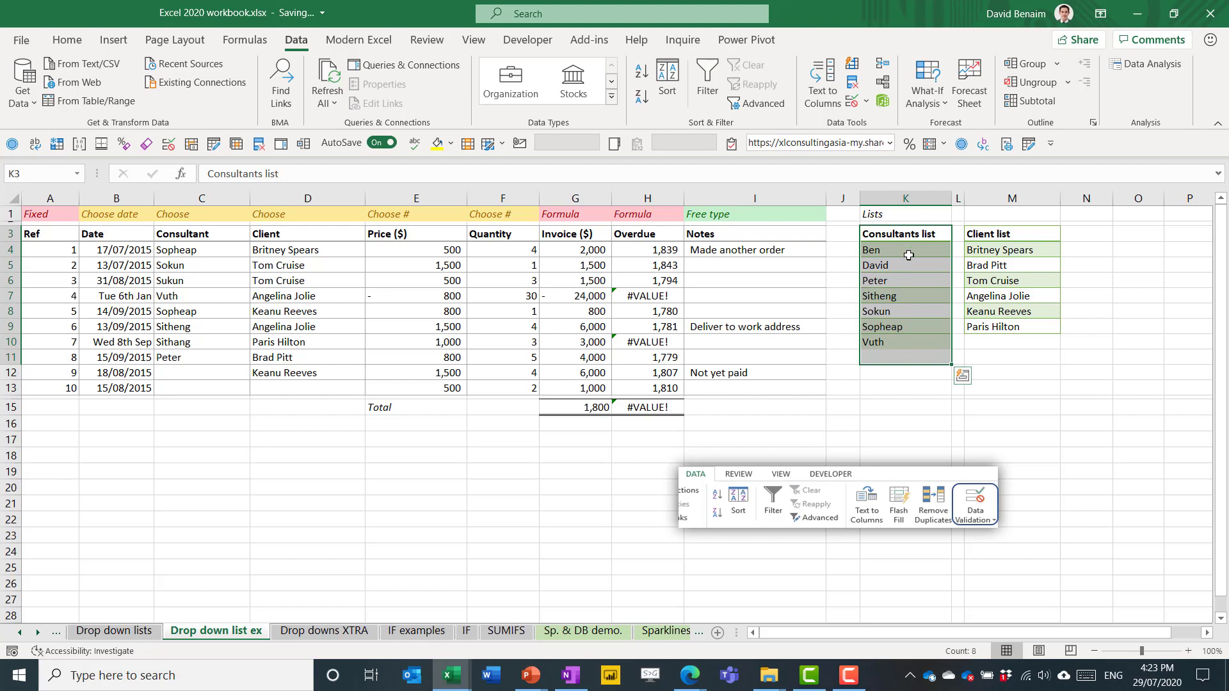
click(830, 407)
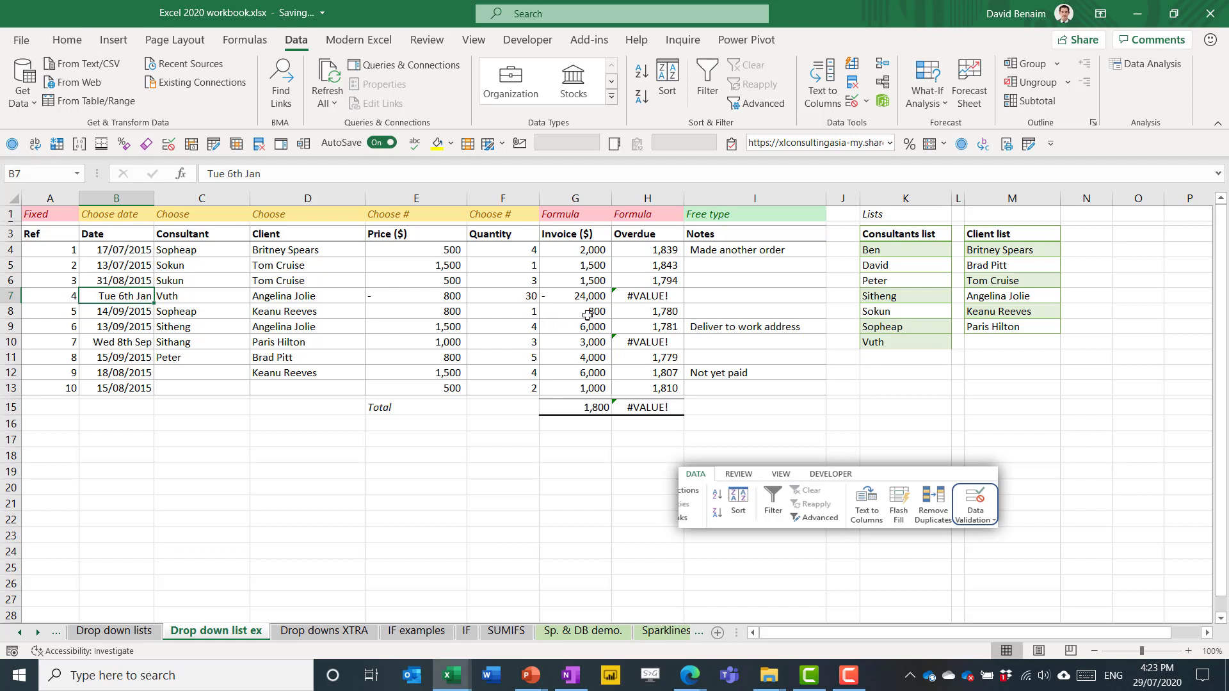
click(665, 296)
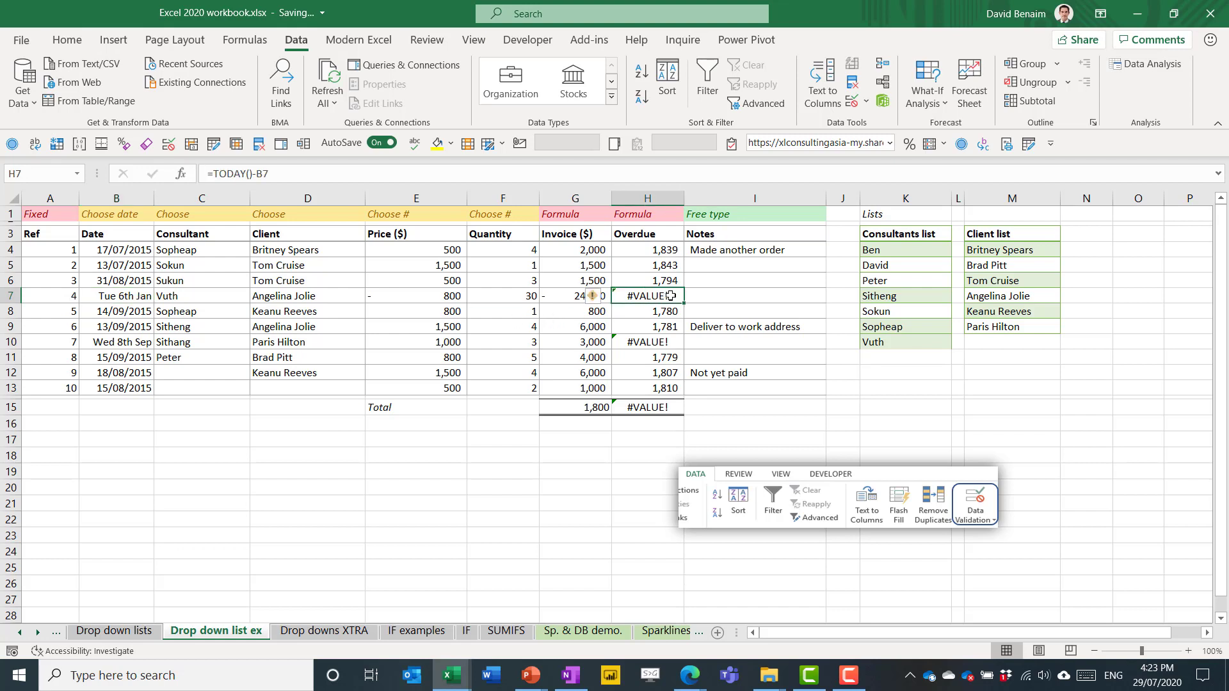
click(263, 173)
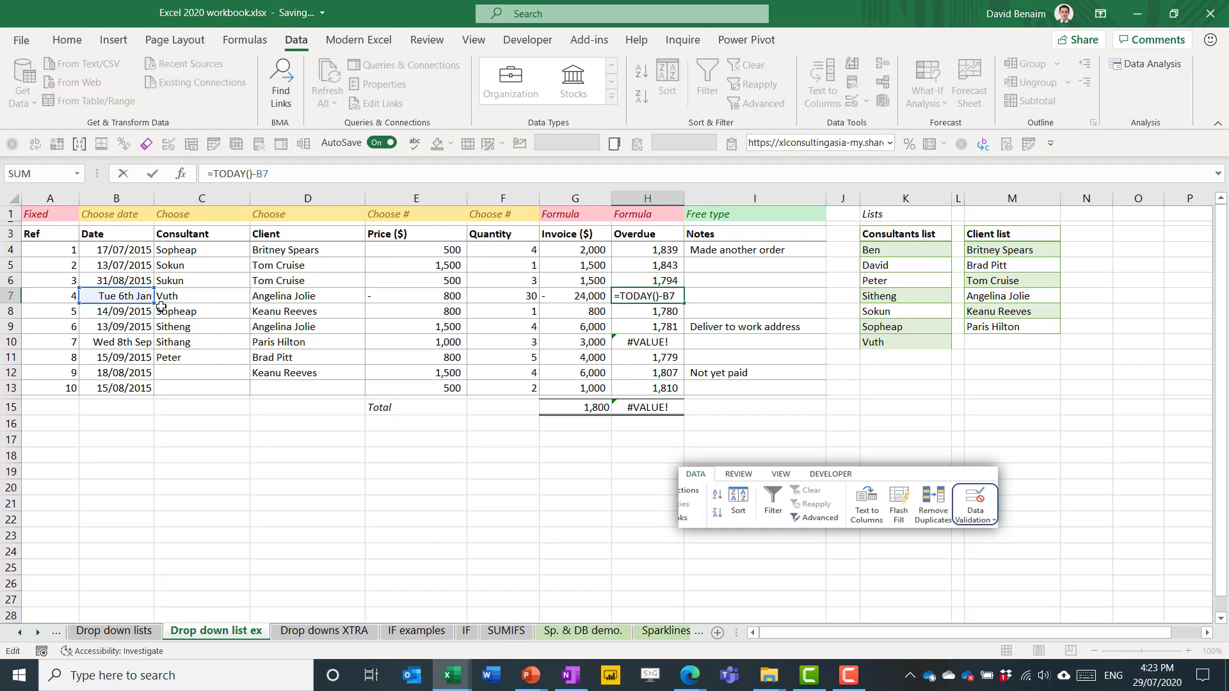
key(Escape)
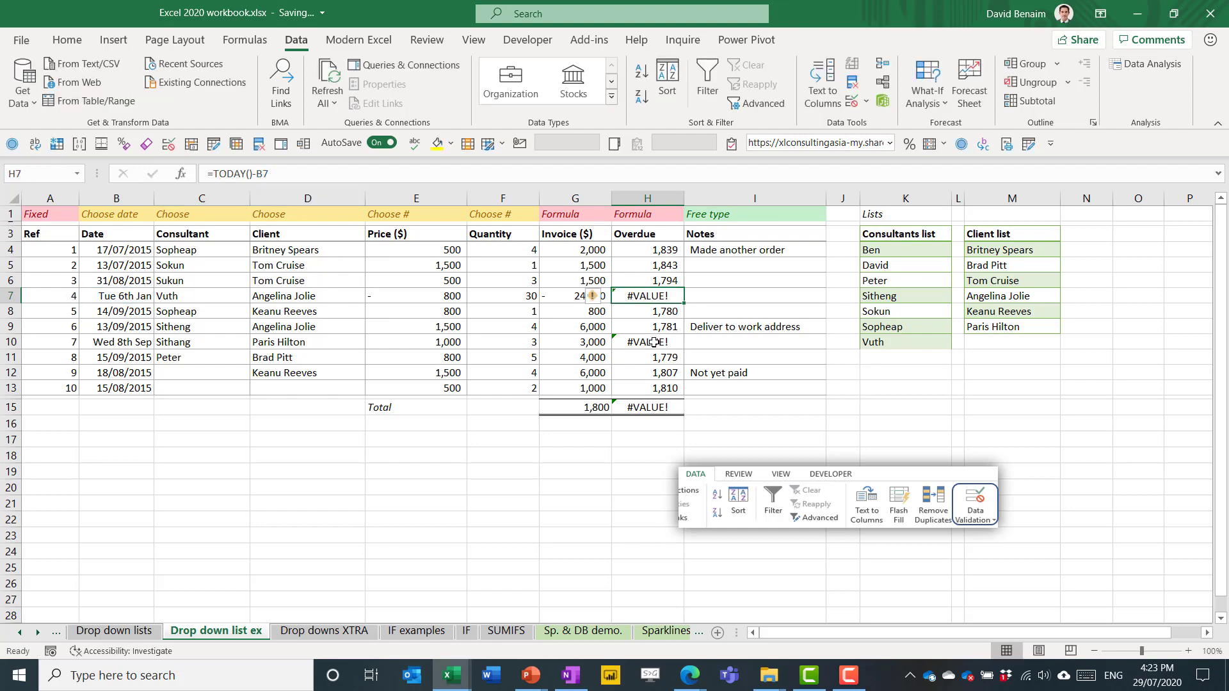
click(653, 342)
click(140, 345)
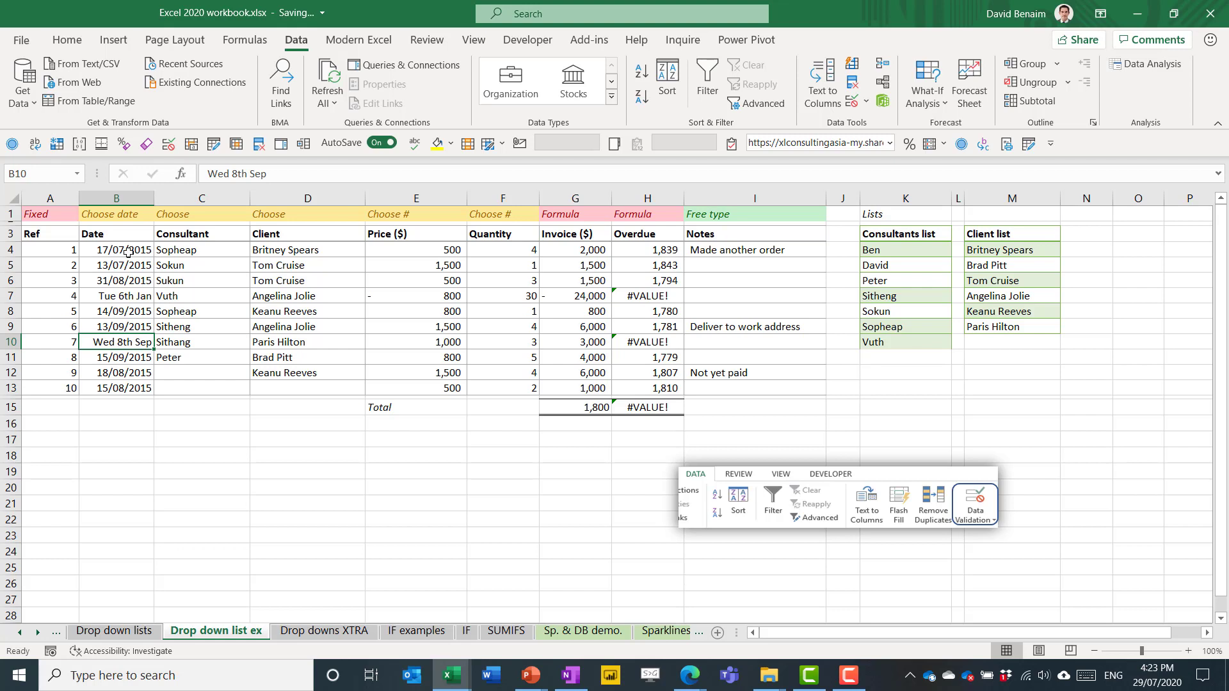
drag(128, 251, 121, 388)
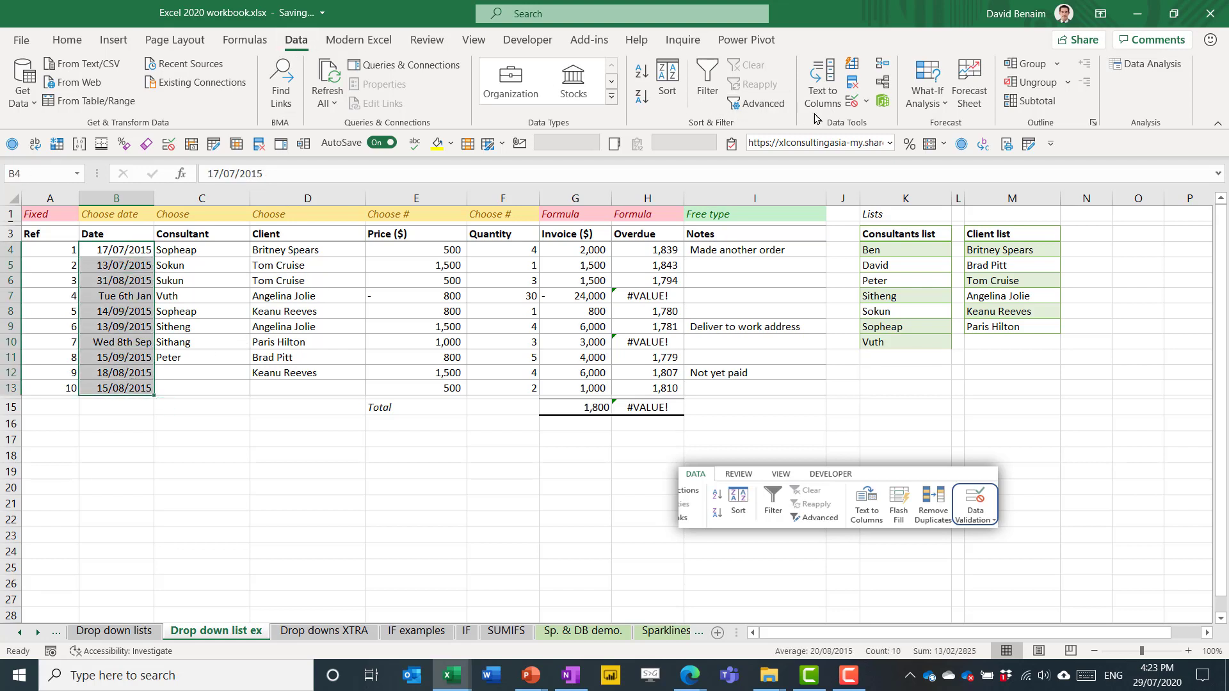
Step: Give B4:B13 a Date validation rule: greater than start date 31 Jul 2015
click(850, 104)
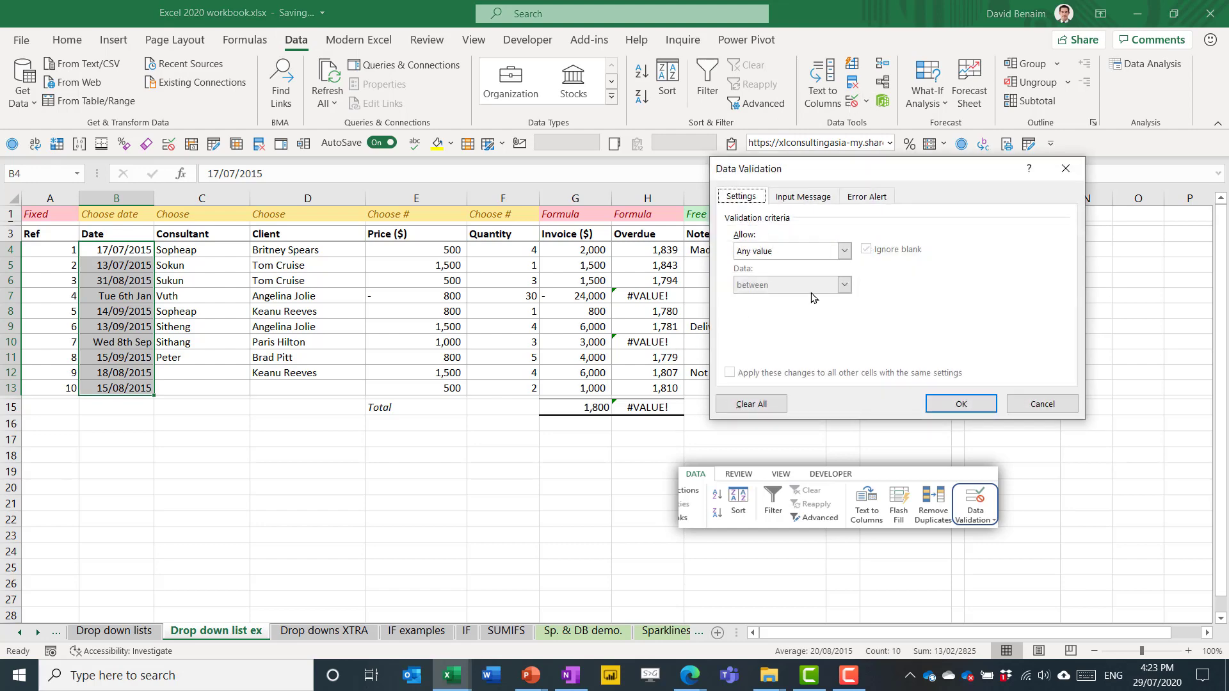
click(818, 253)
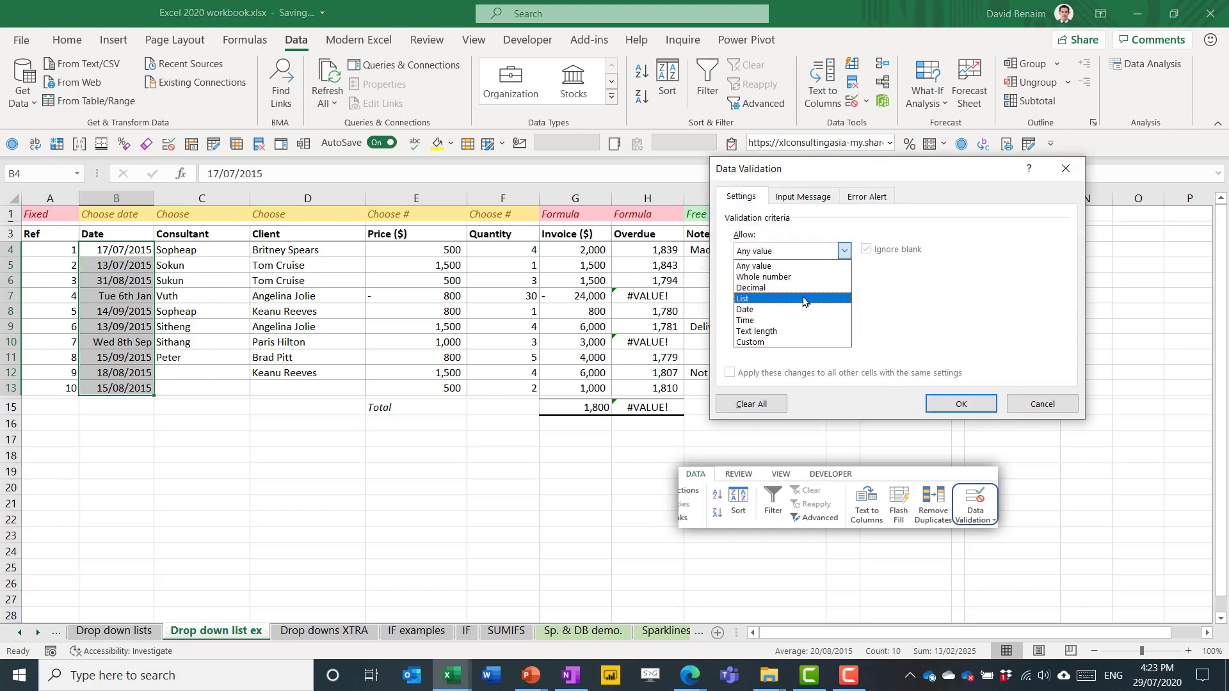
click(819, 309)
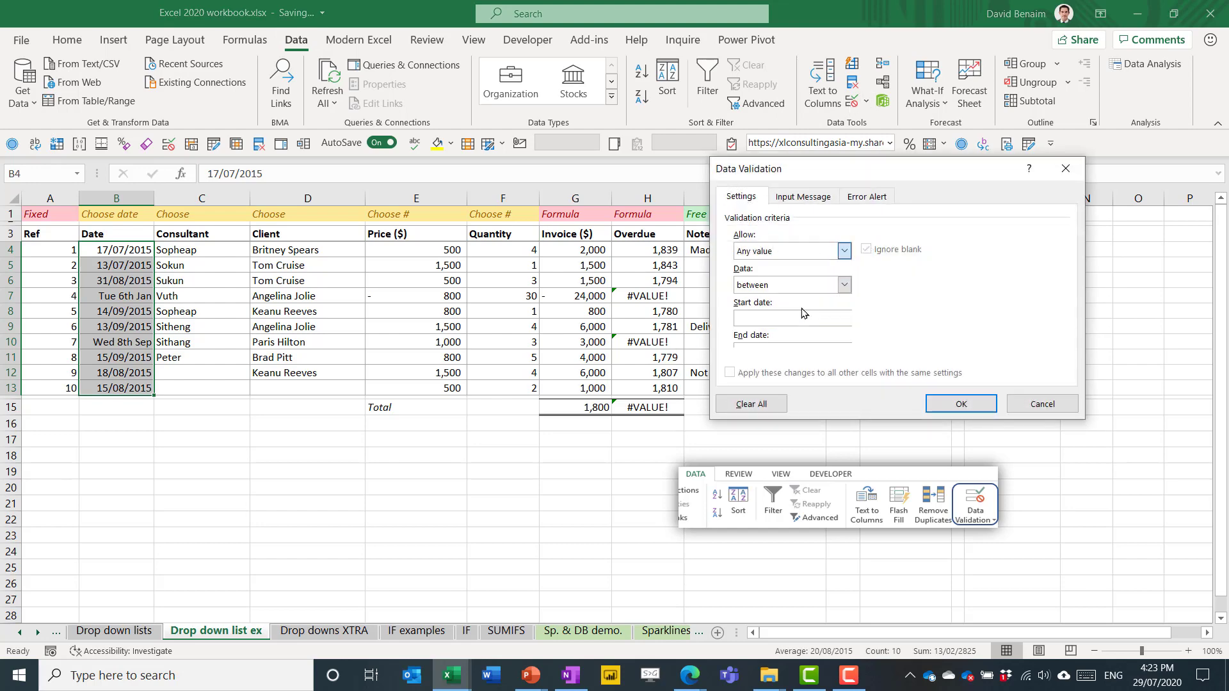
click(832, 288)
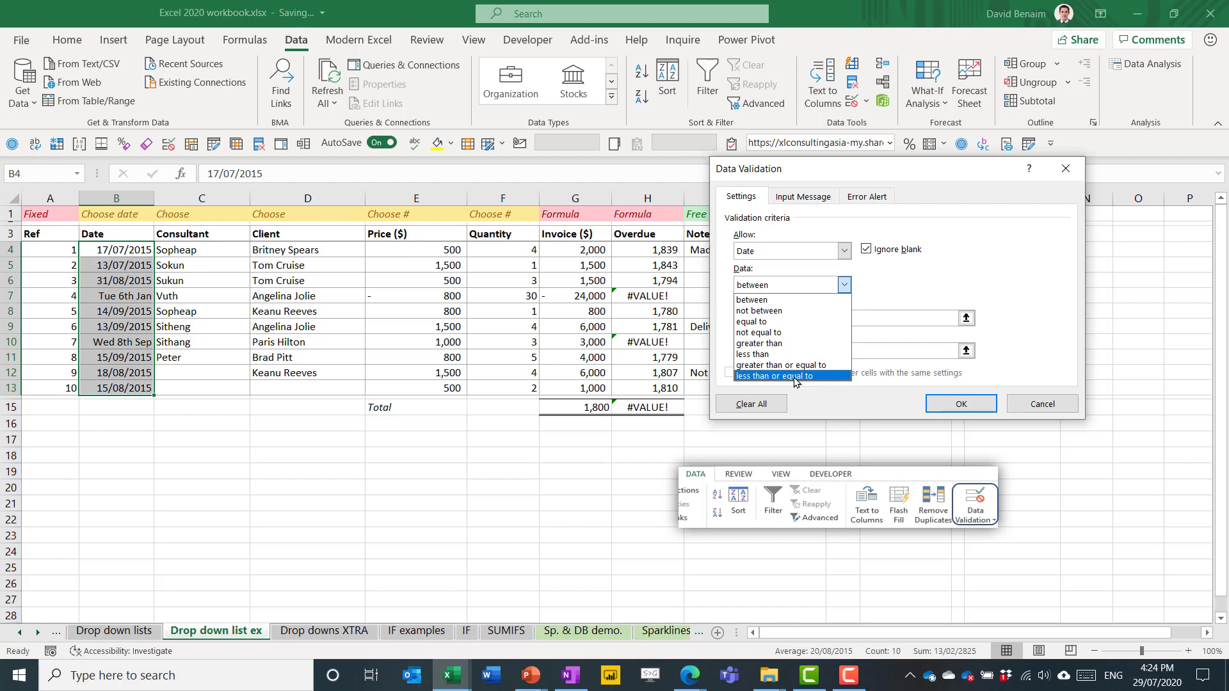
click(776, 343)
click(786, 317)
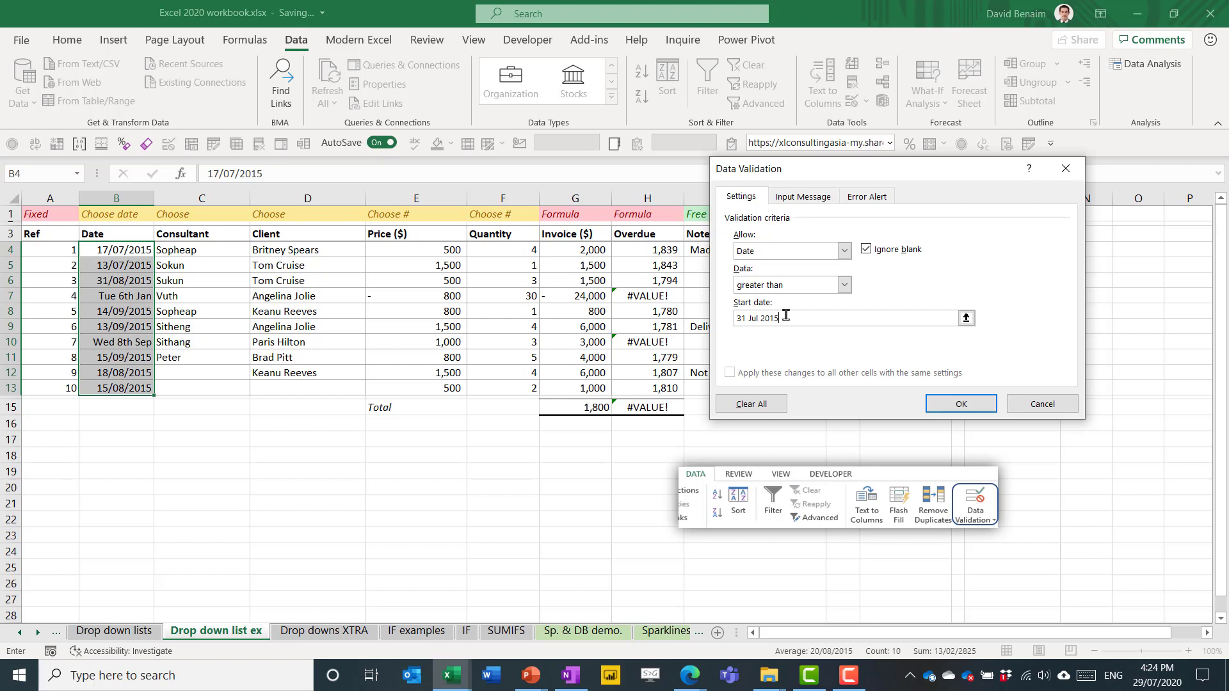
double_click(752, 317)
drag(761, 315, 776, 313)
click(788, 319)
click(972, 406)
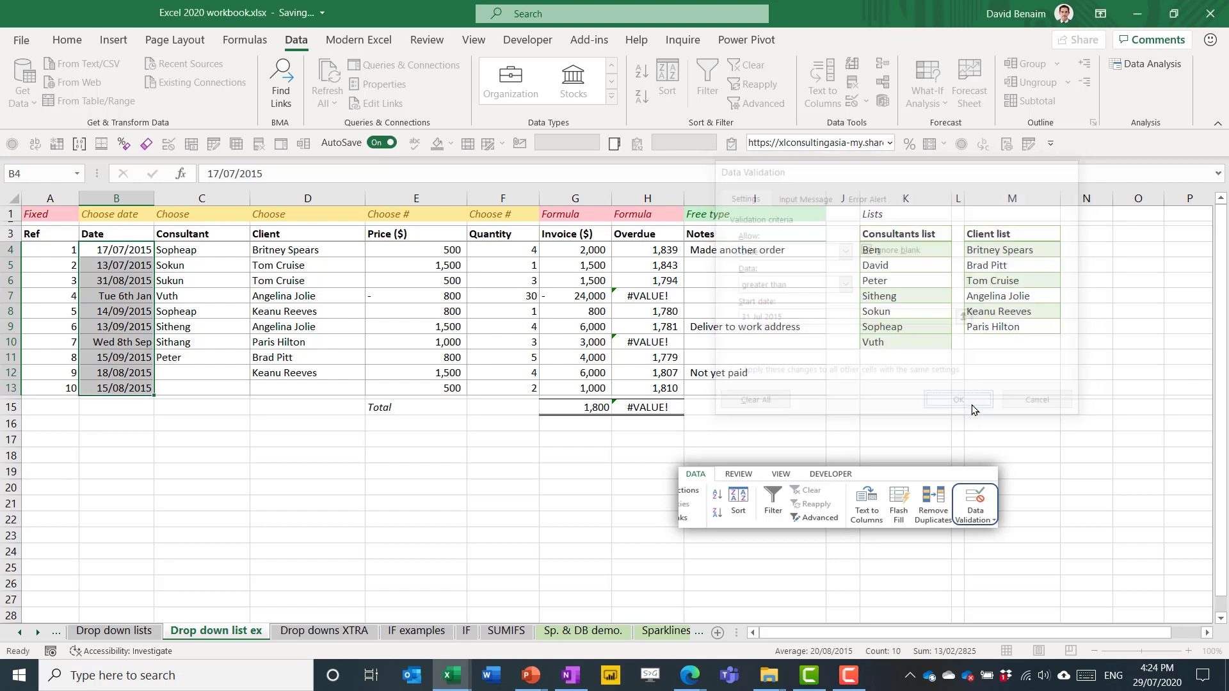
Step: Check the dates in B8 and B7, then see '6t' and 'Mon 5th' rejected in B12
click(132, 314)
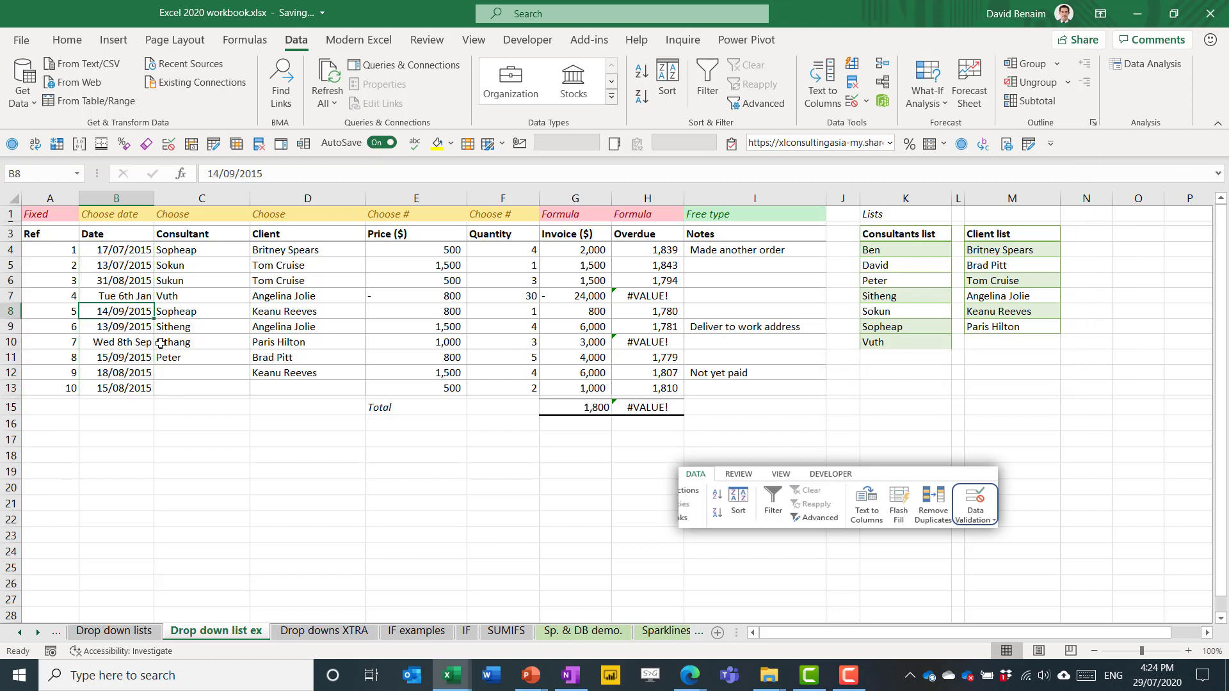
click(133, 294)
click(128, 374)
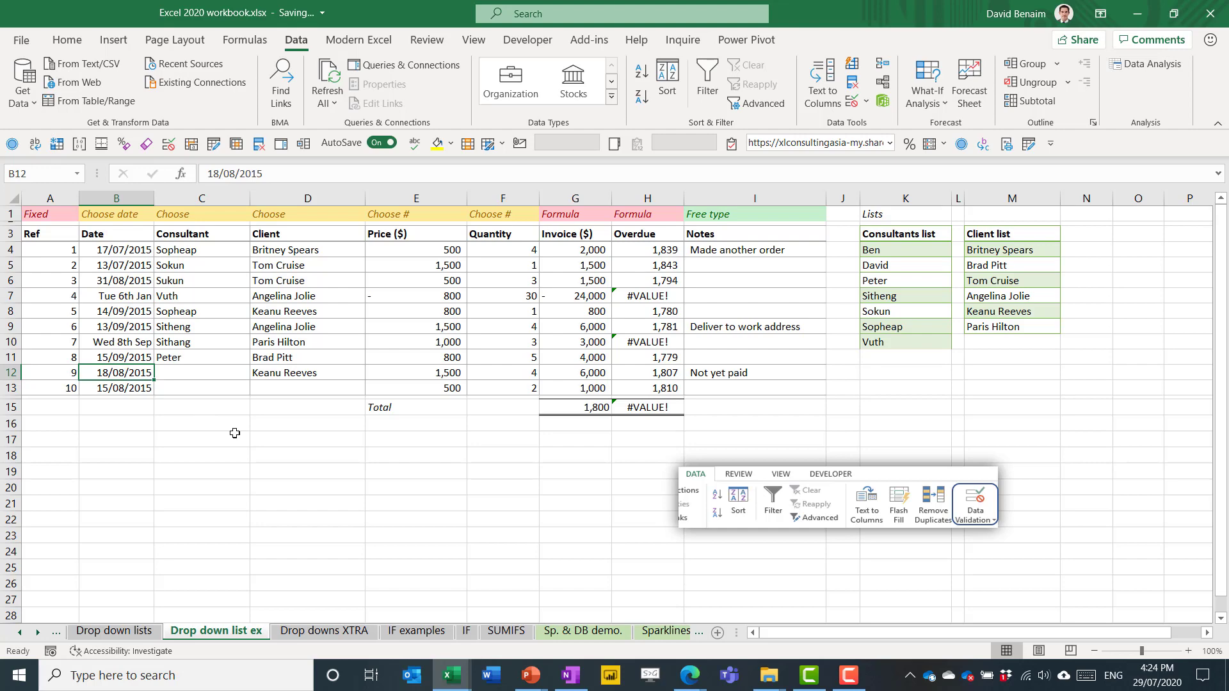
text(6th jul)
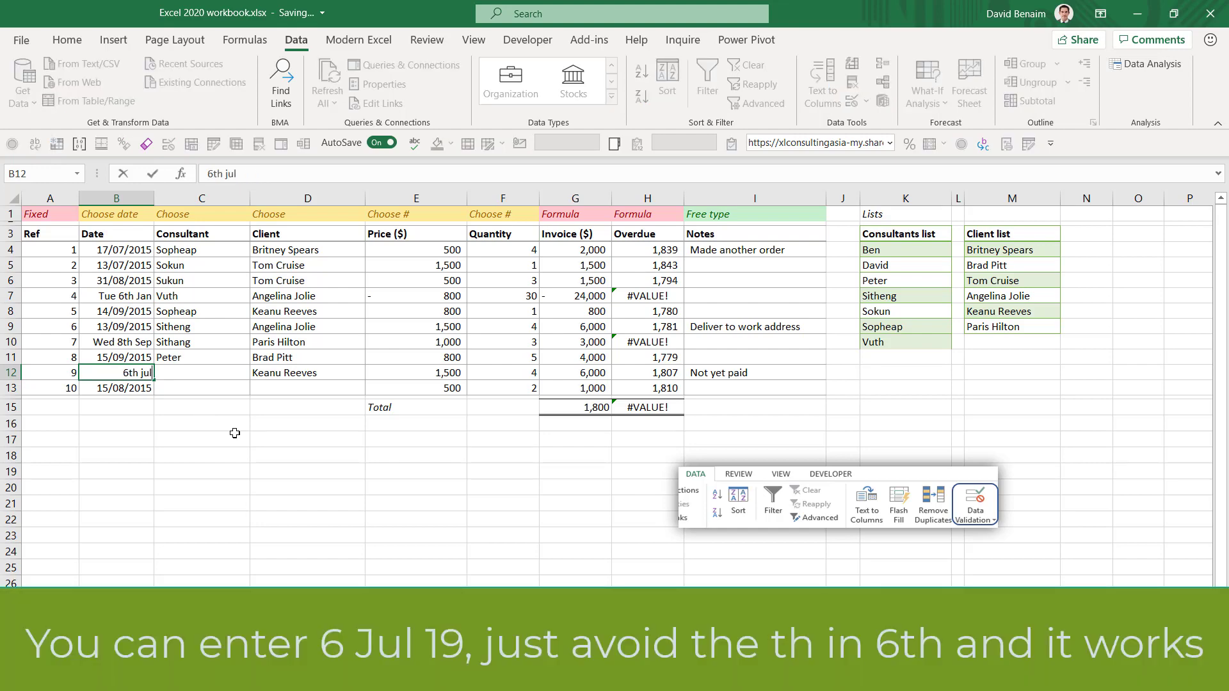
key(Return)
key(Escape)
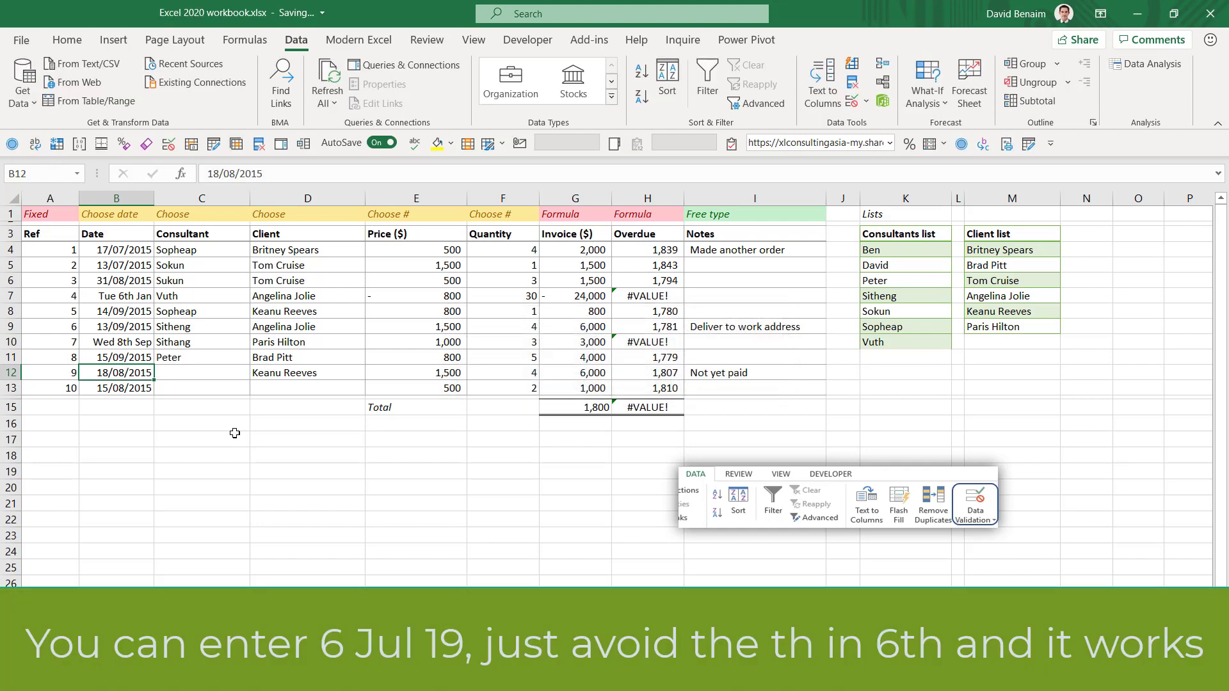
text(Mon)
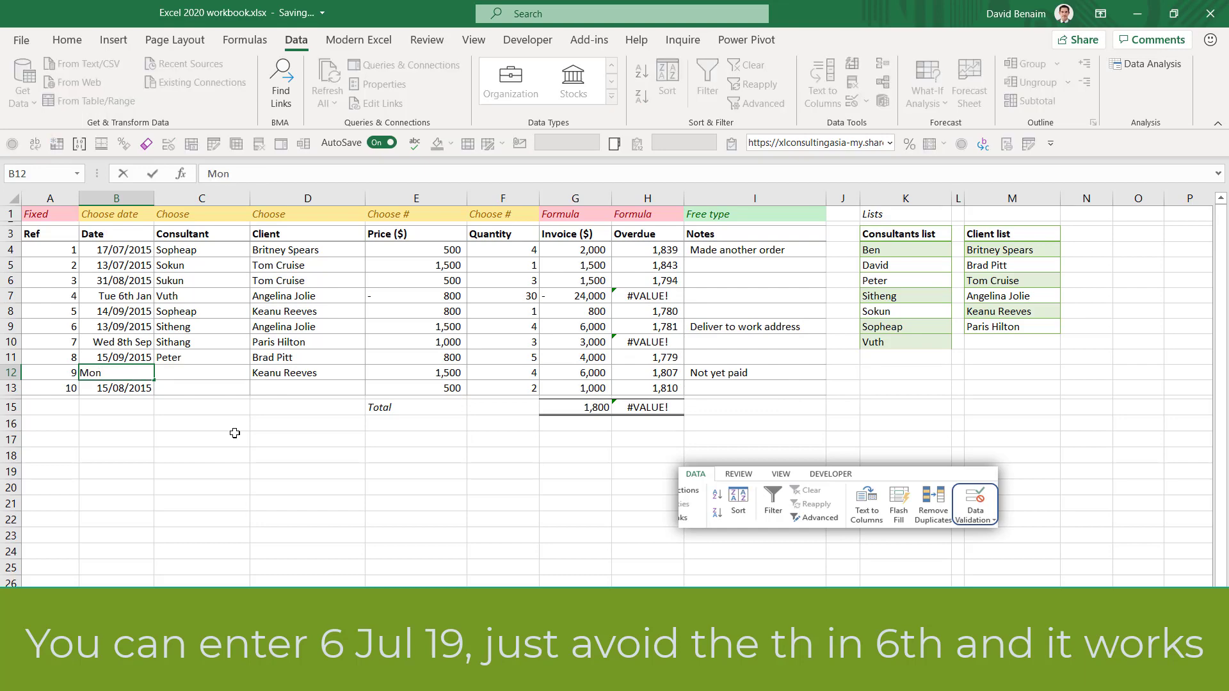
text( 5th)
key(Return)
key(Escape)
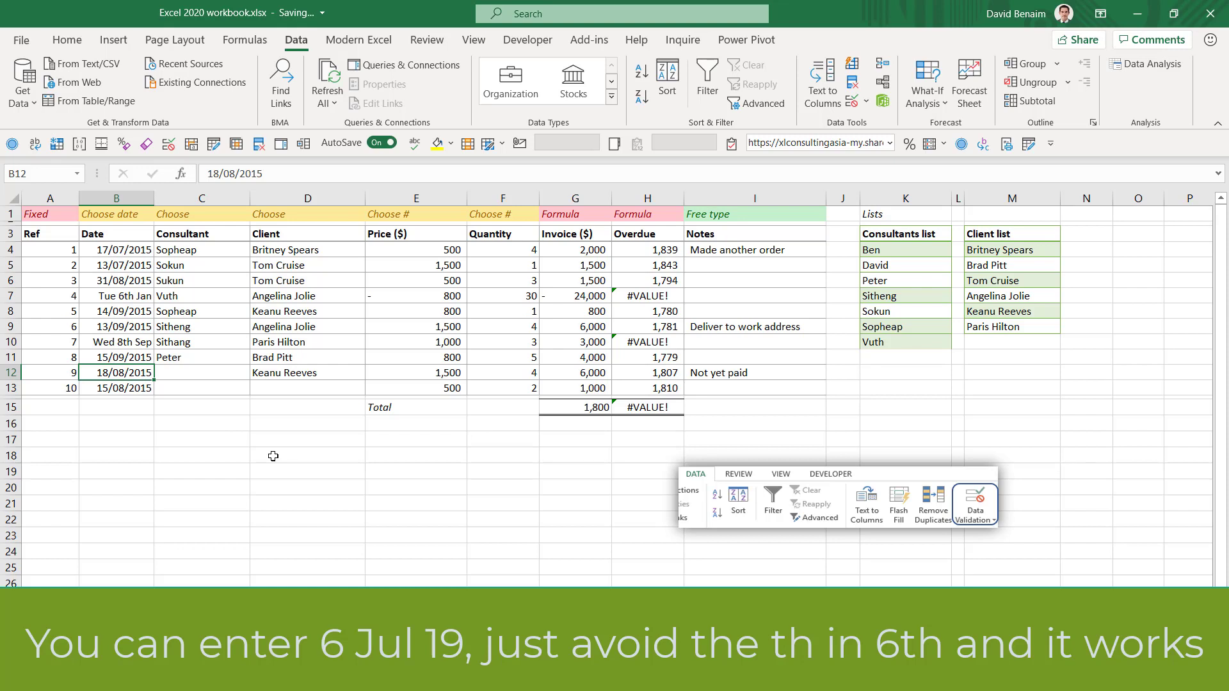
Step: See 7 jan 2014 rejected, then enter 6 Jul 2019 in B12 so Overdue reads 389
text(7)
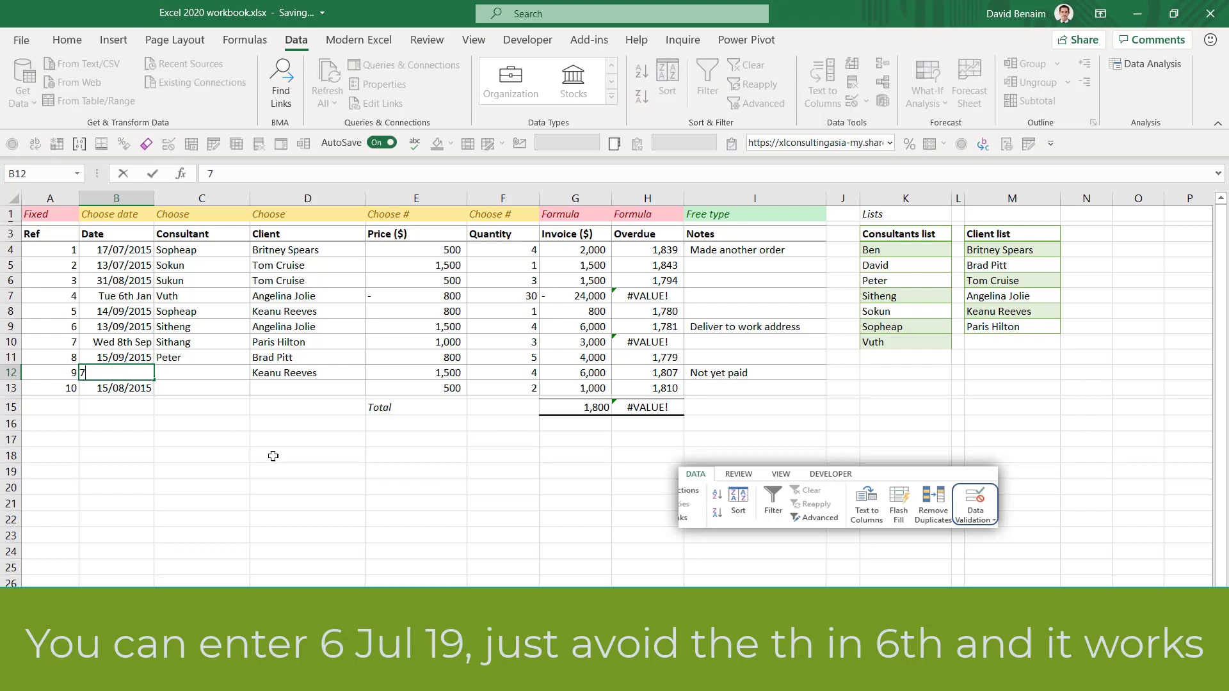
text( jan 2014)
key(Return)
key(Escape)
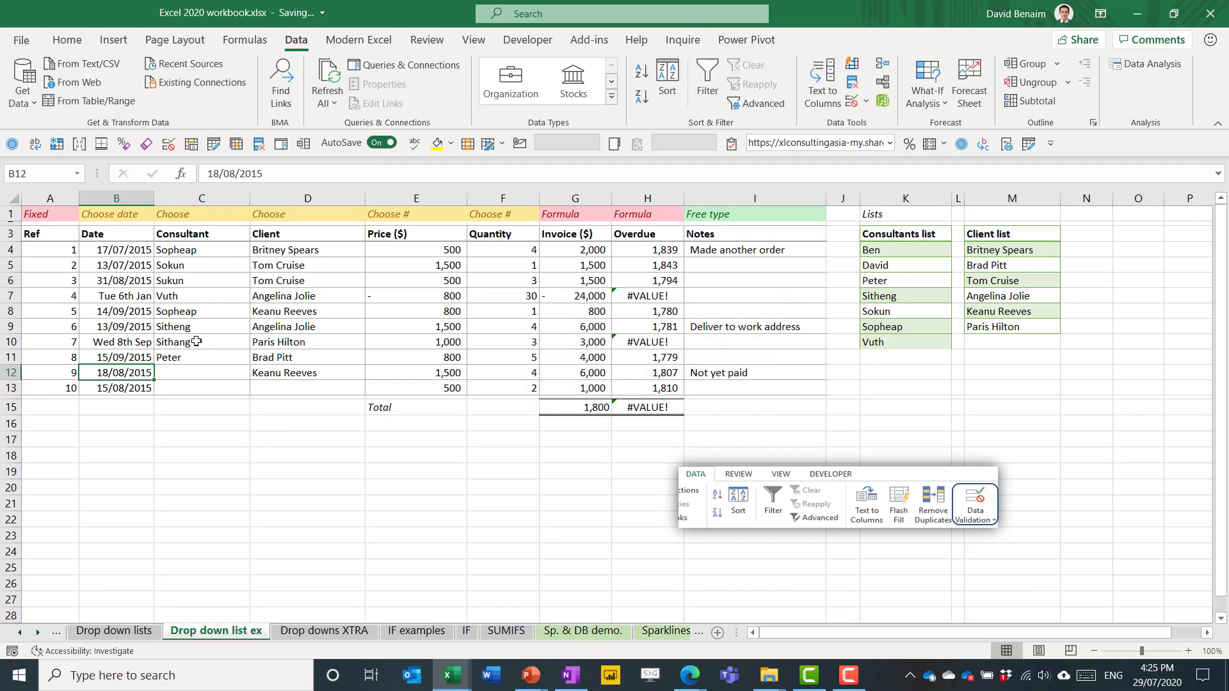
text(6 jul)
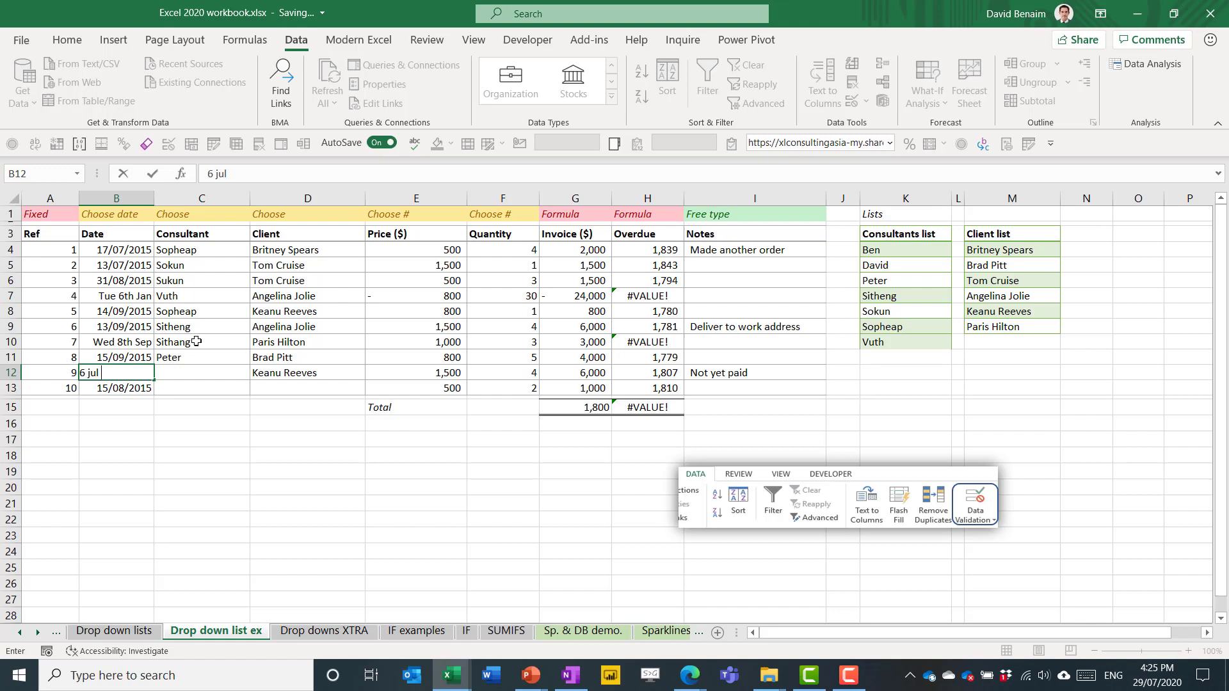
text( 2019)
key(Return)
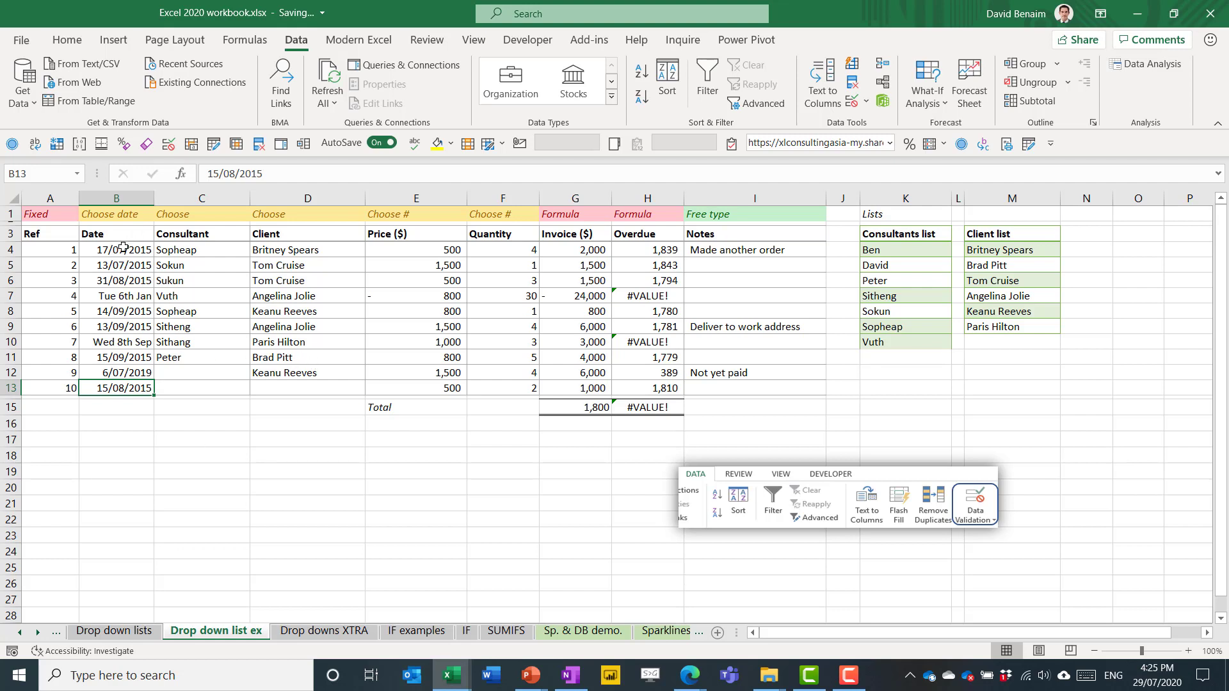
Step: Apply the d-mmm-yy format to B4:B13 with Ctrl+#, showing dates like 17-Jul-15
drag(123, 247, 139, 389)
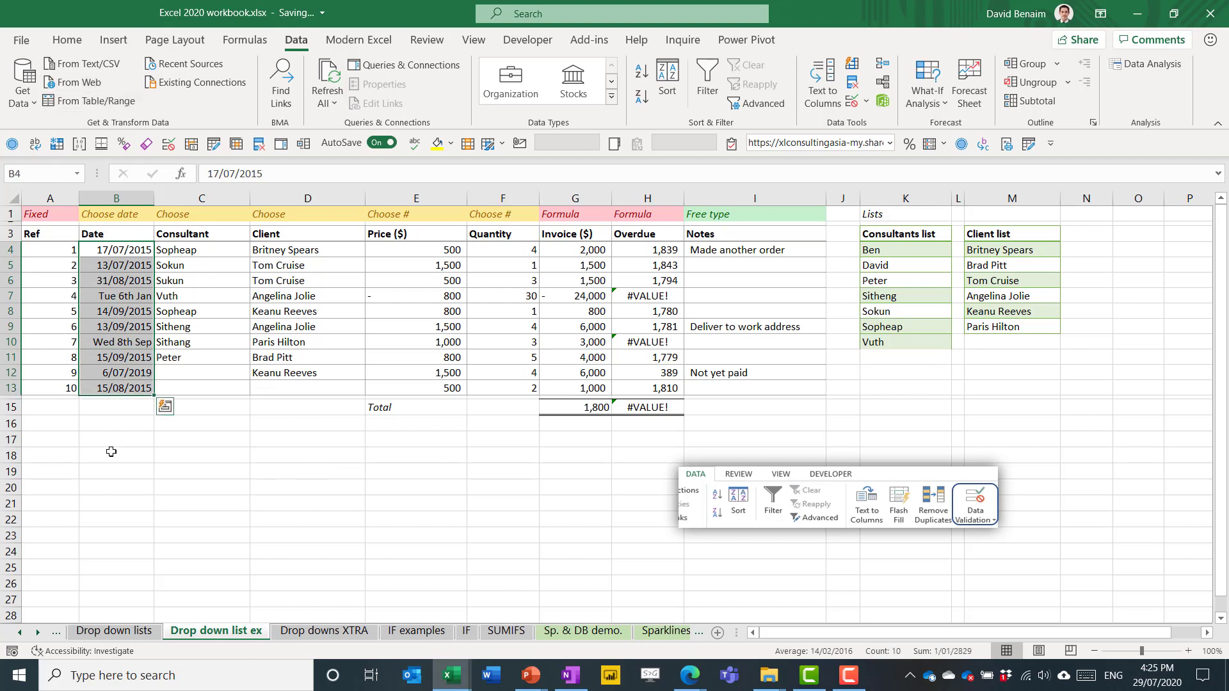
key(ctrl+shift+3)
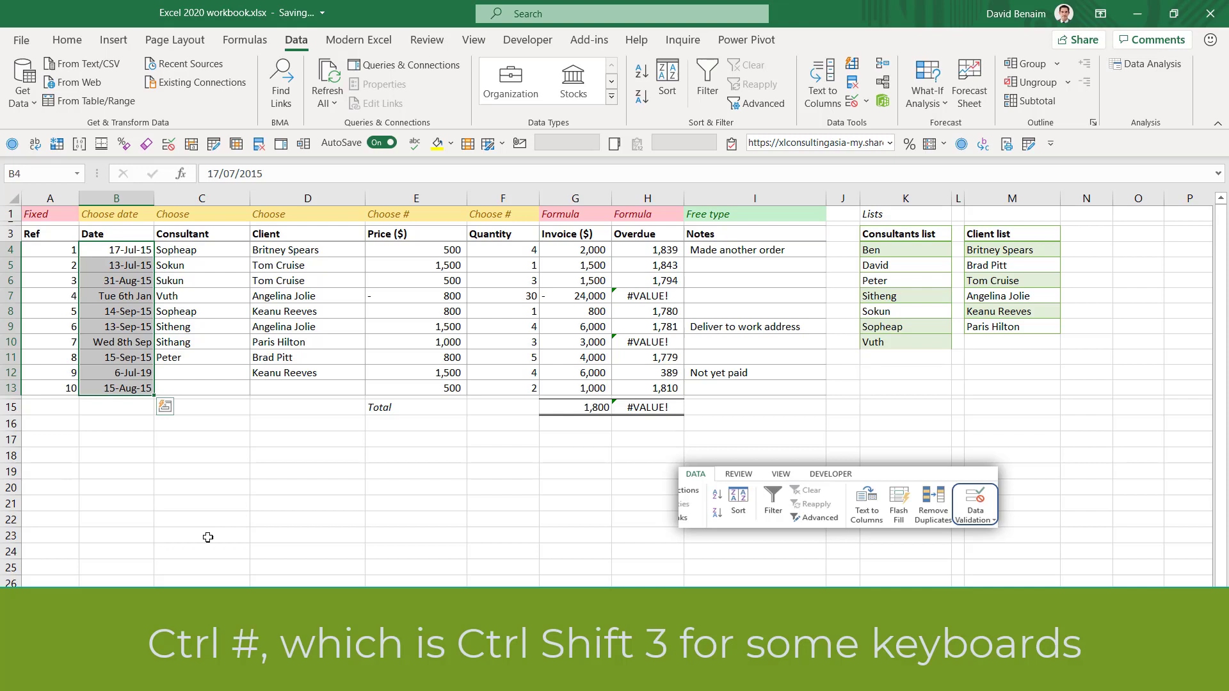
key(Down)
key(Down)
key(Down)
key(Down)
key(Down)
key(Down)
key(Down)
key(Down)
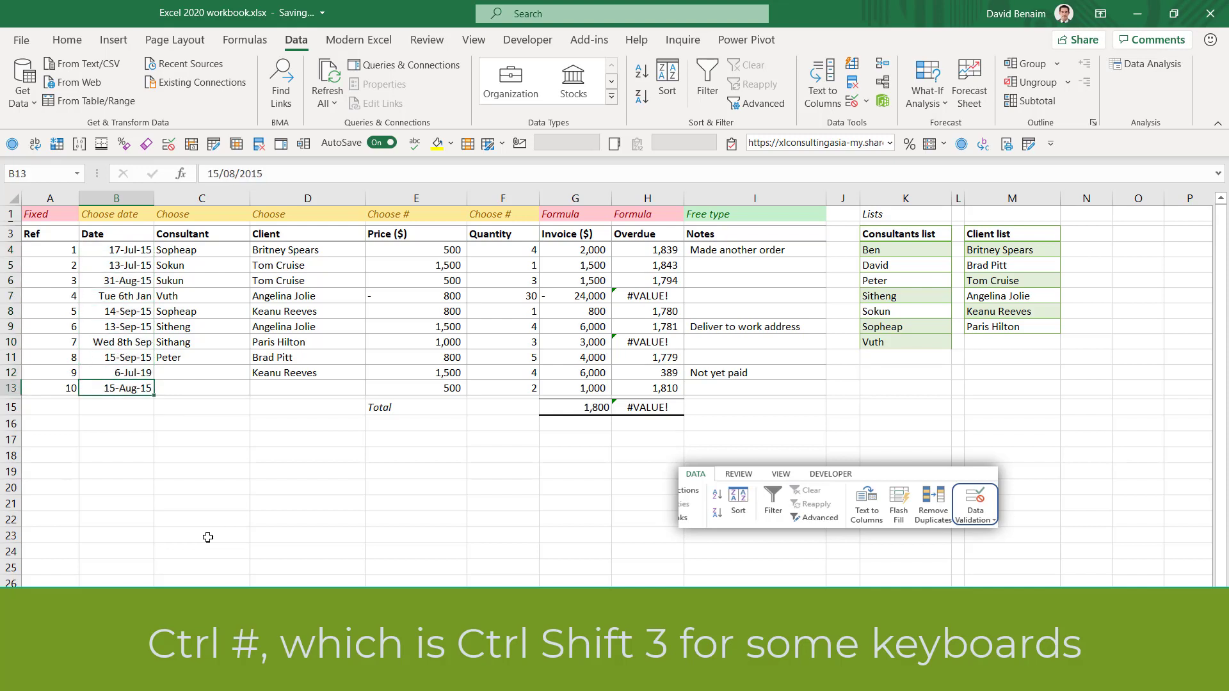
key(Up)
key(Up)
key(Up)
key(Up)
key(Up)
key(Up)
key(Up)
key(Up)
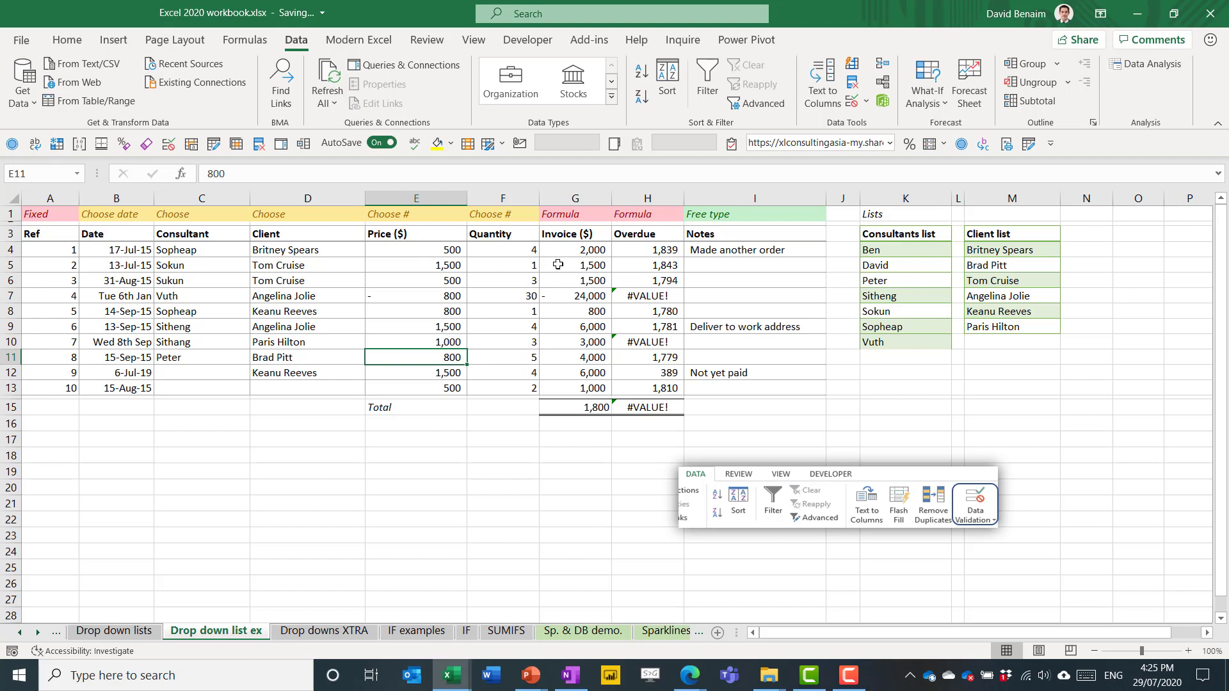
click(561, 407)
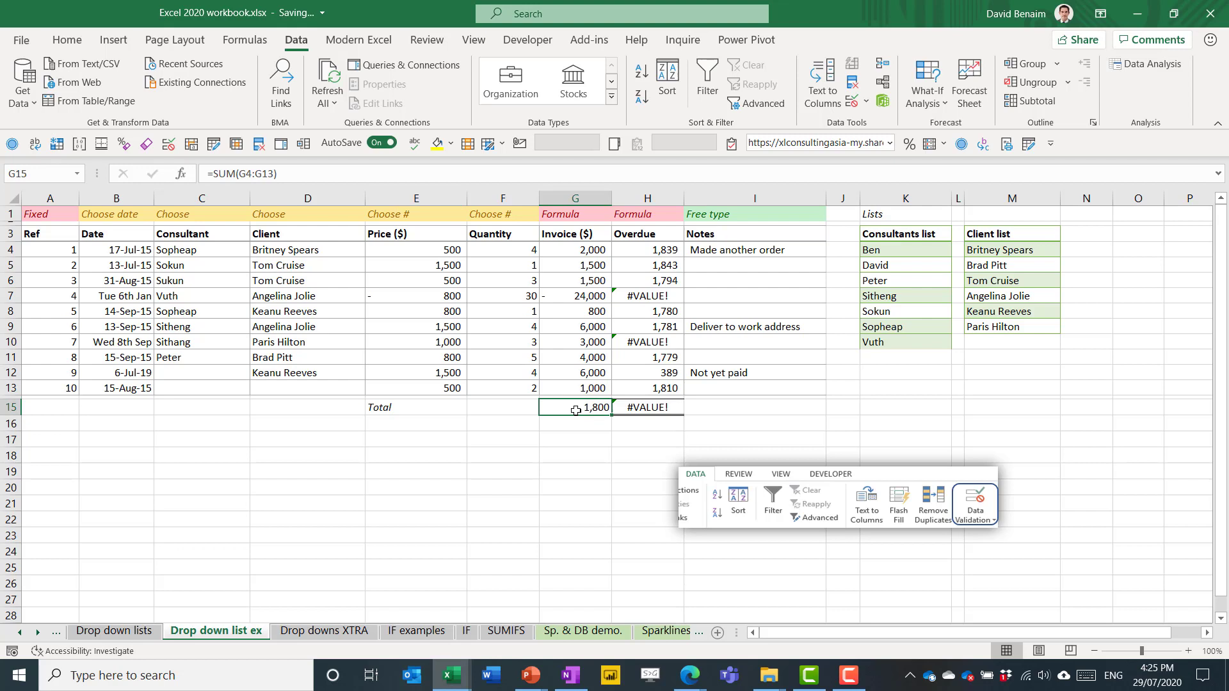
click(564, 388)
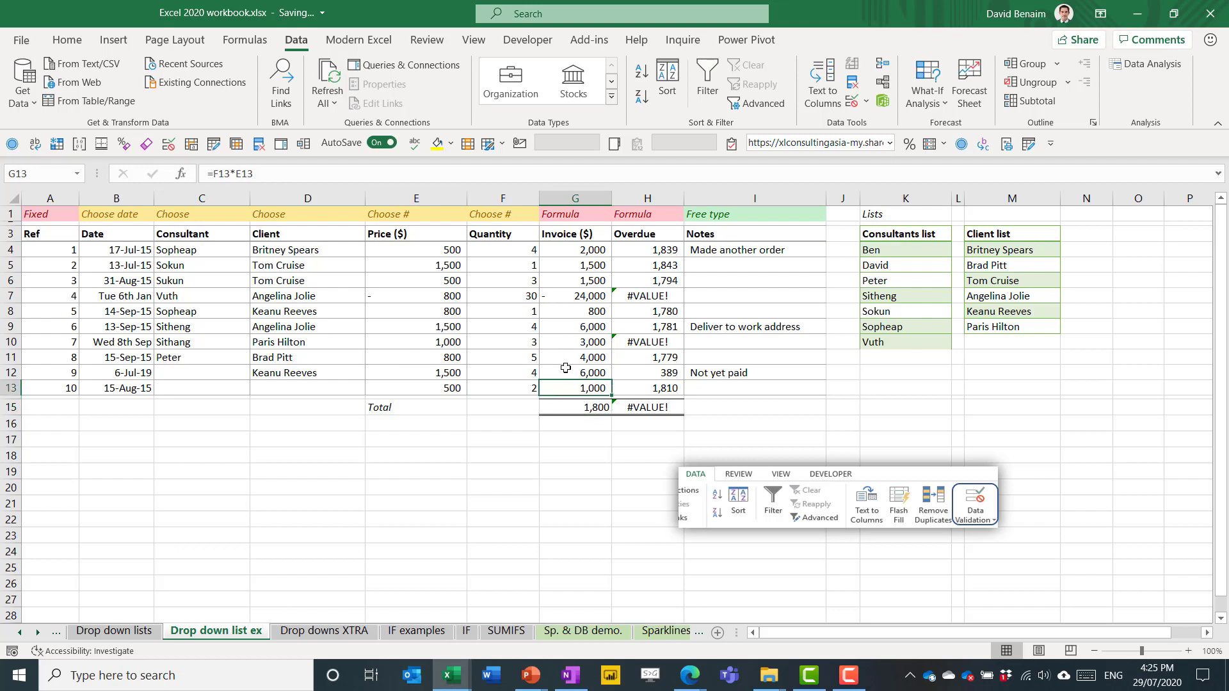
click(566, 376)
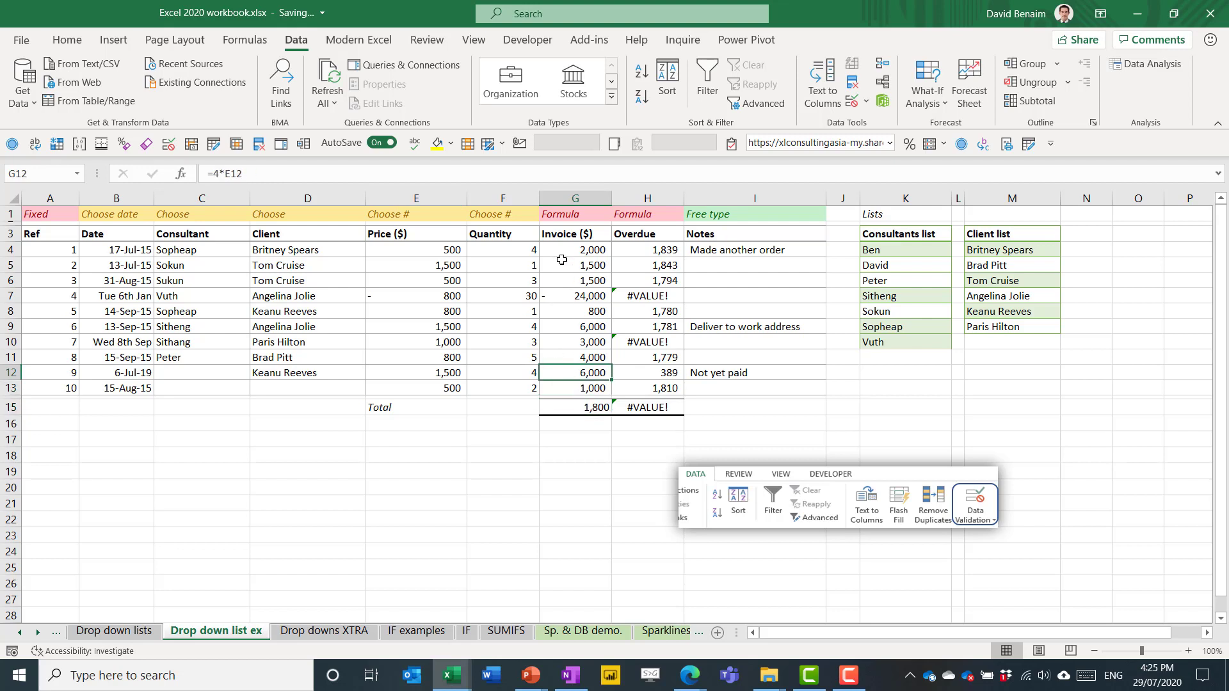
click(559, 296)
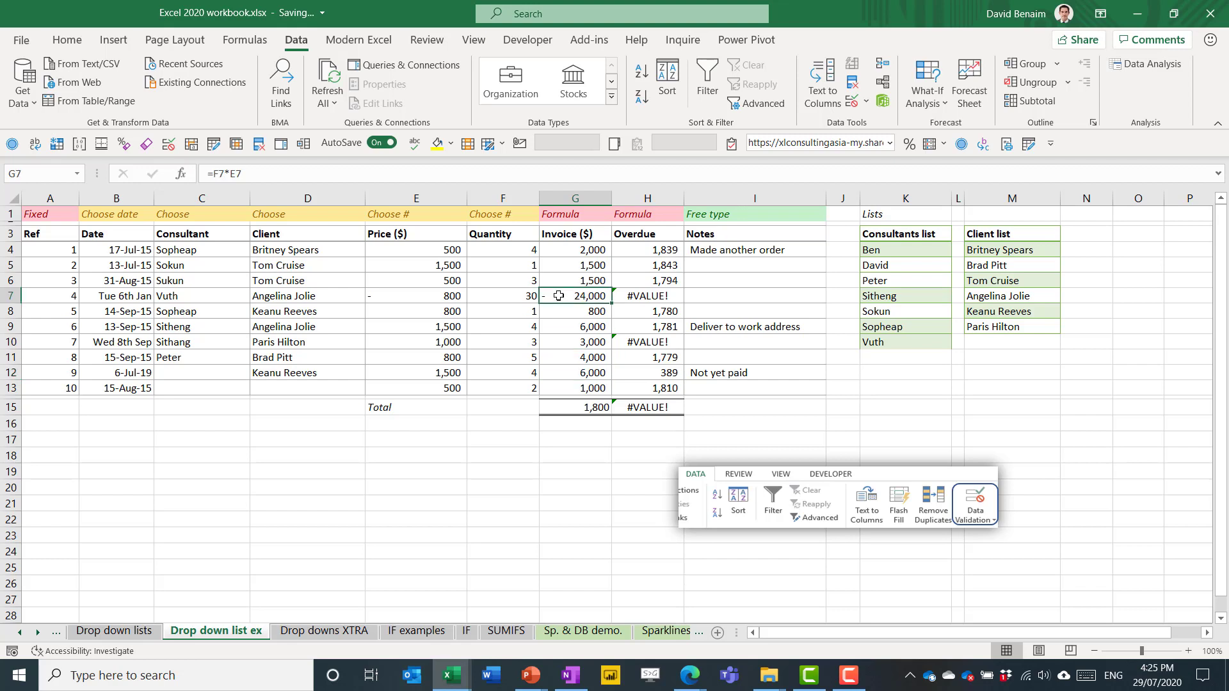
double_click(393, 299)
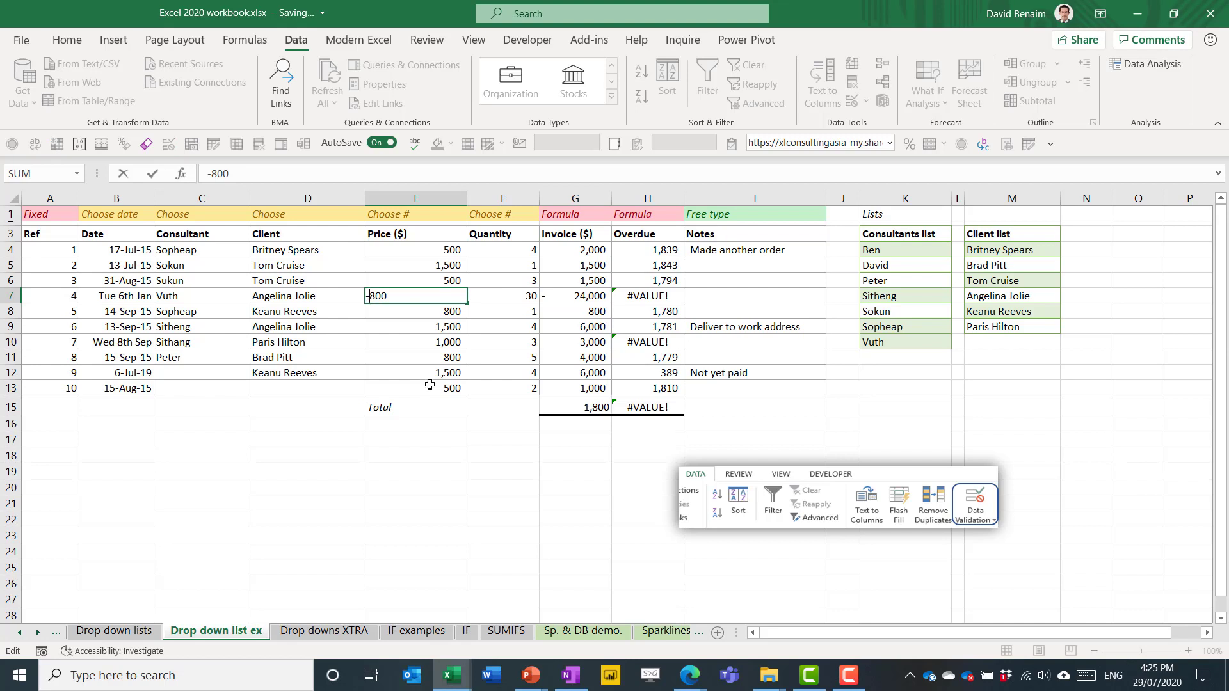
key(Escape)
key(Up)
key(Up)
key(Up)
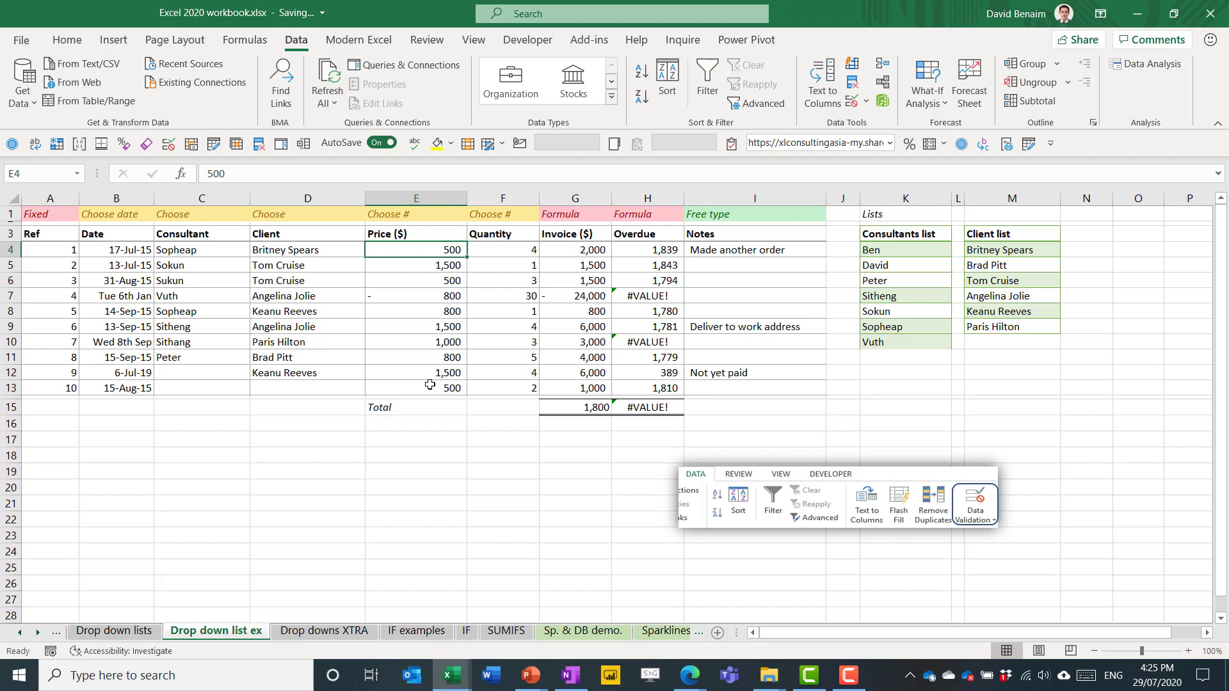
Step: Give E4:F13 a Decimal validation rule: greater than or equal to minimum 0
drag(443, 252, 513, 388)
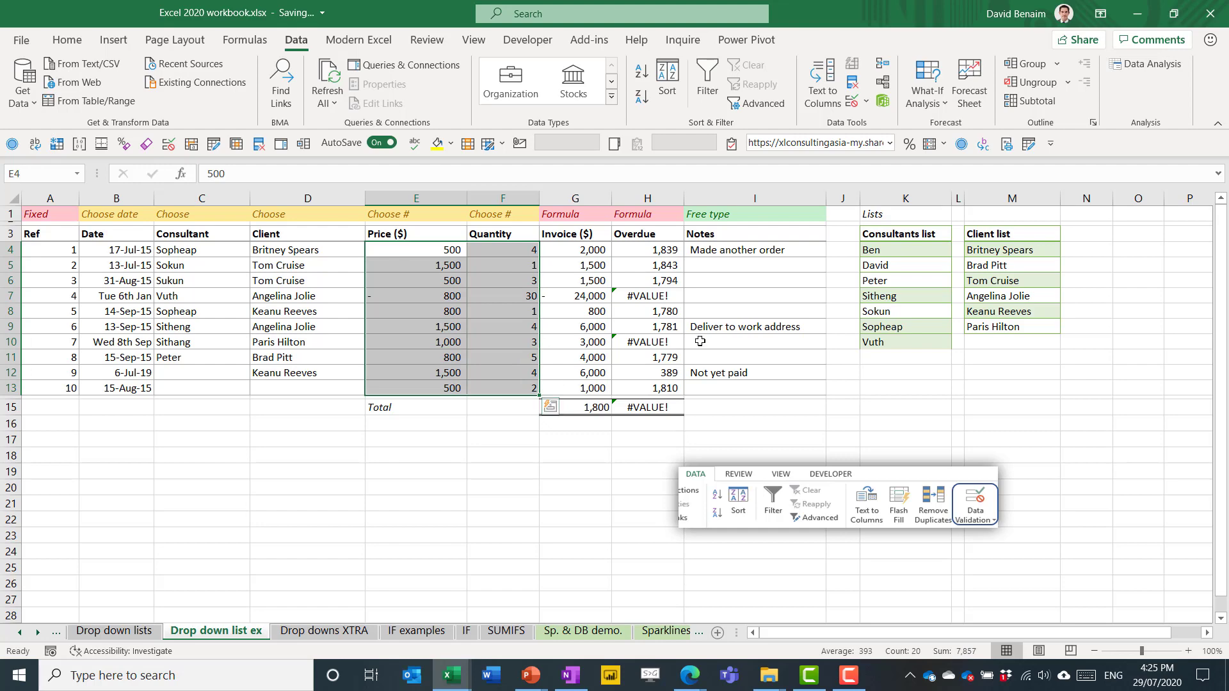
click(851, 103)
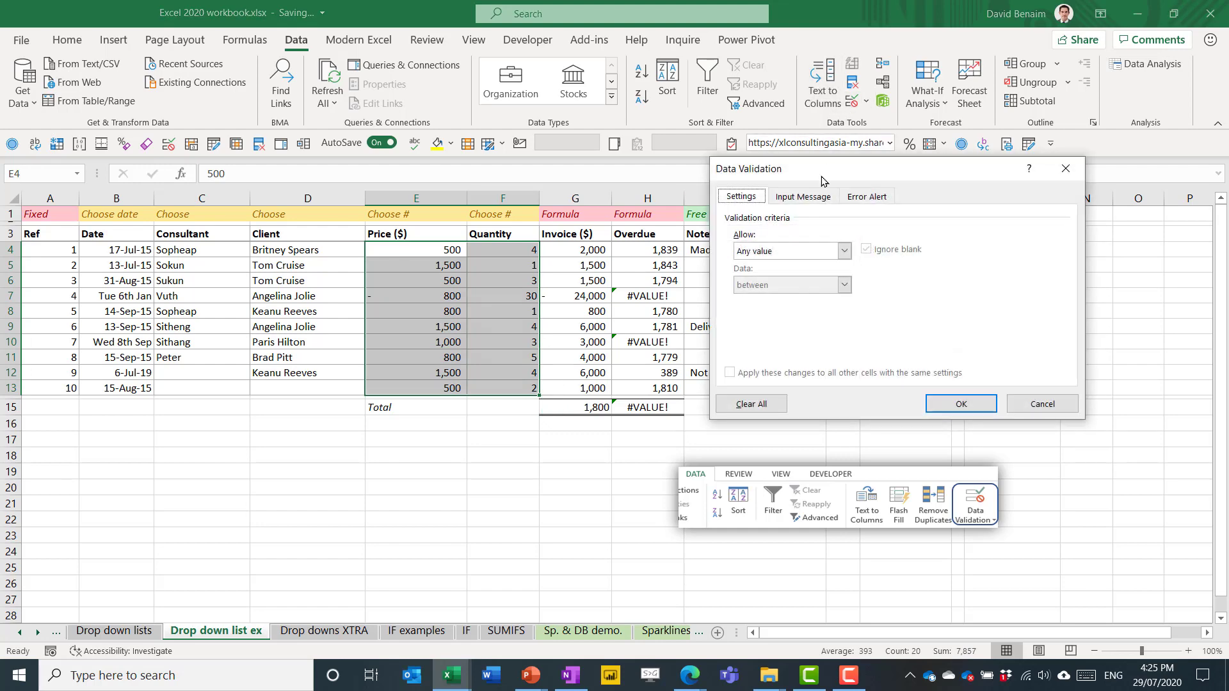
click(788, 254)
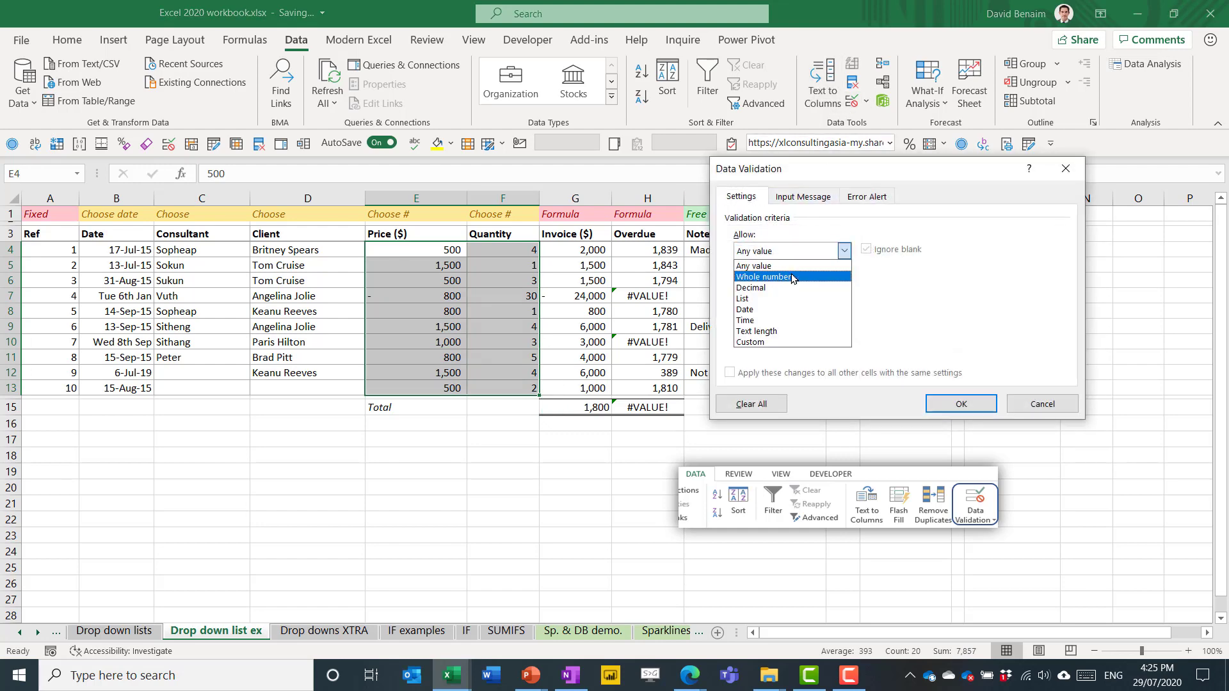
click(776, 288)
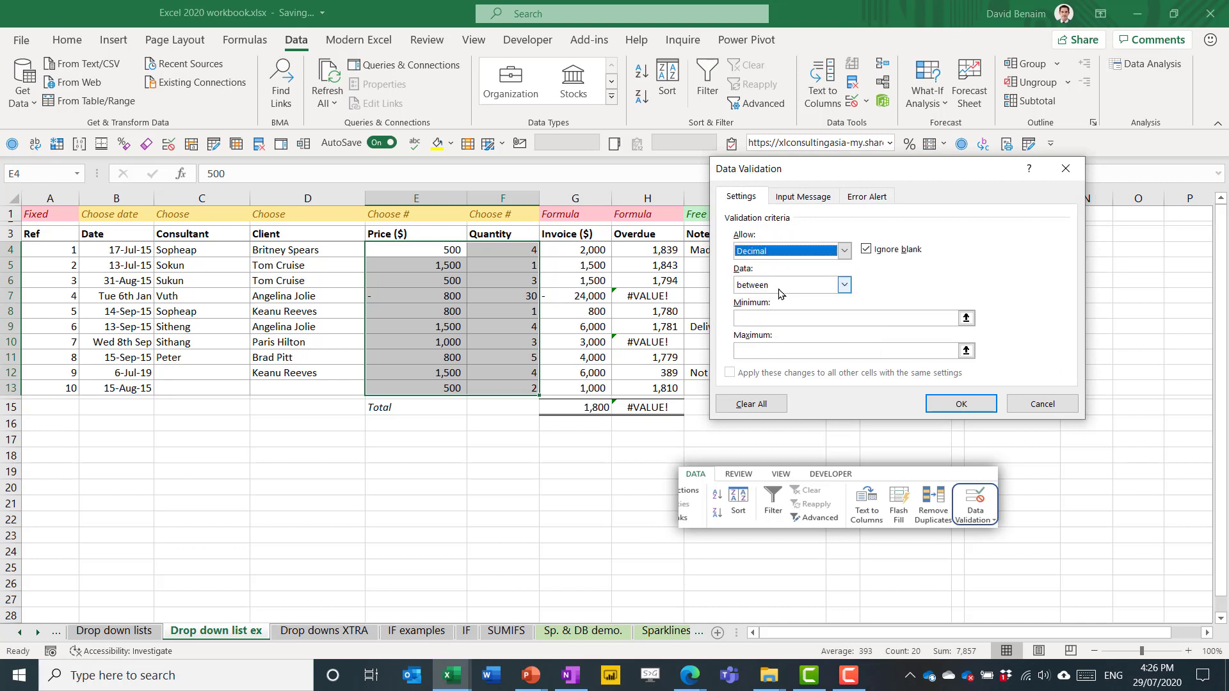
click(821, 287)
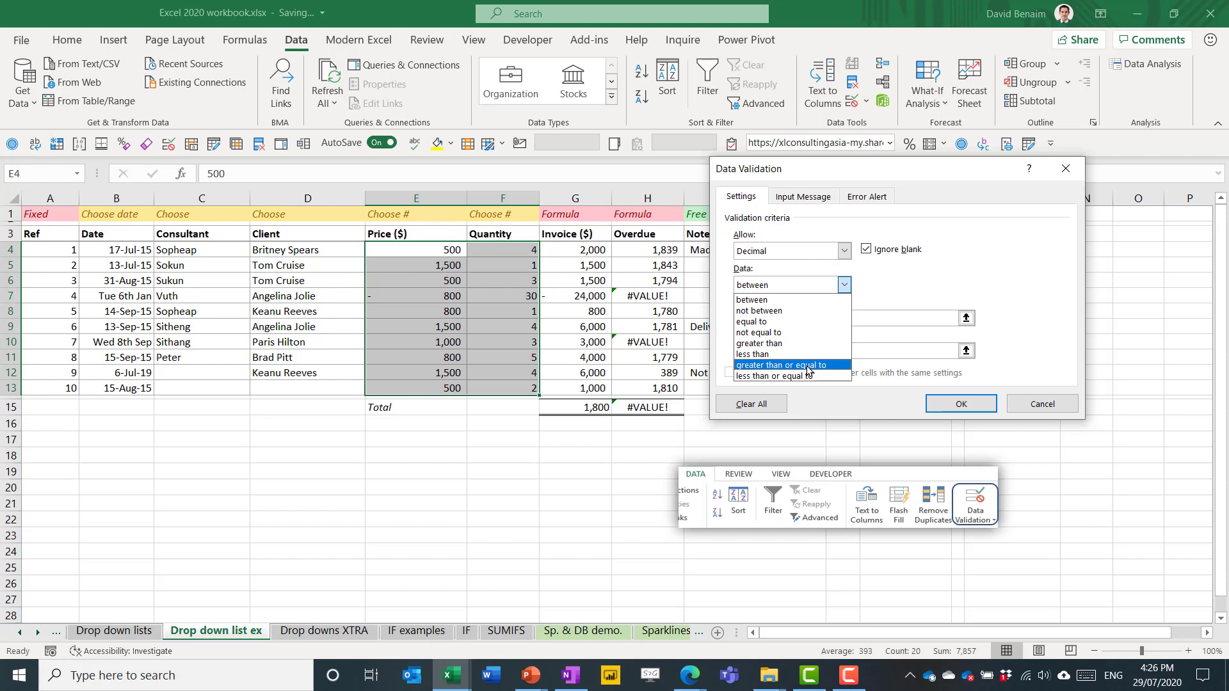
click(792, 365)
click(793, 319)
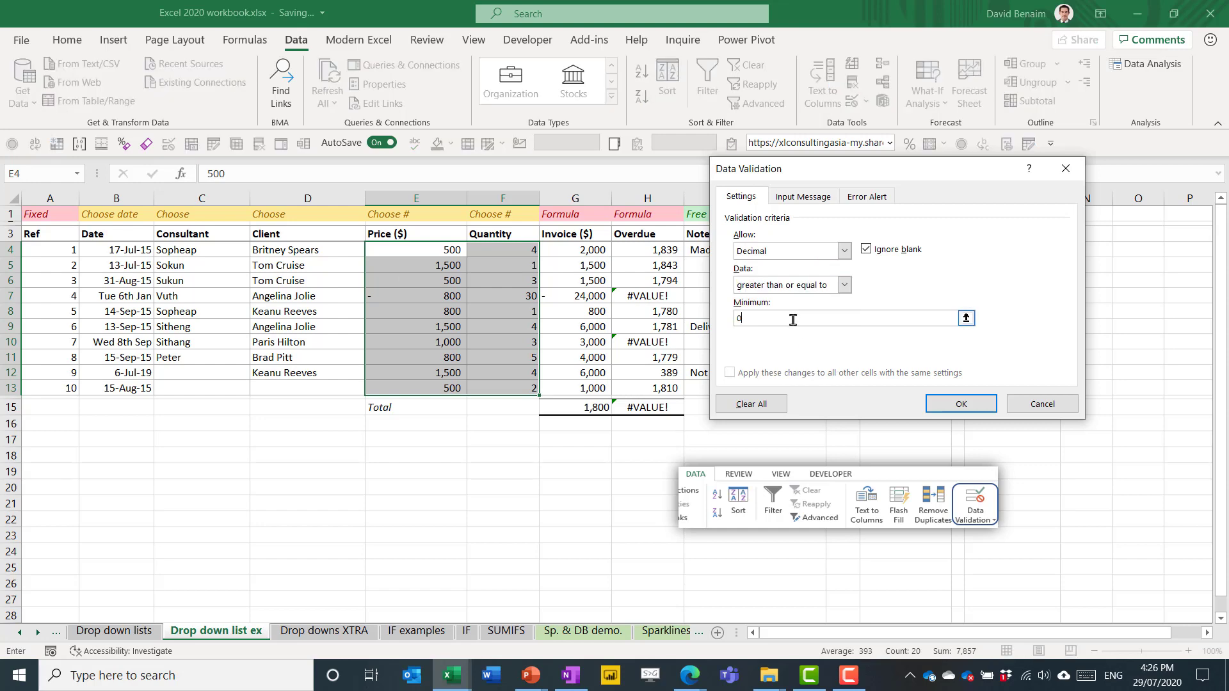
click(960, 403)
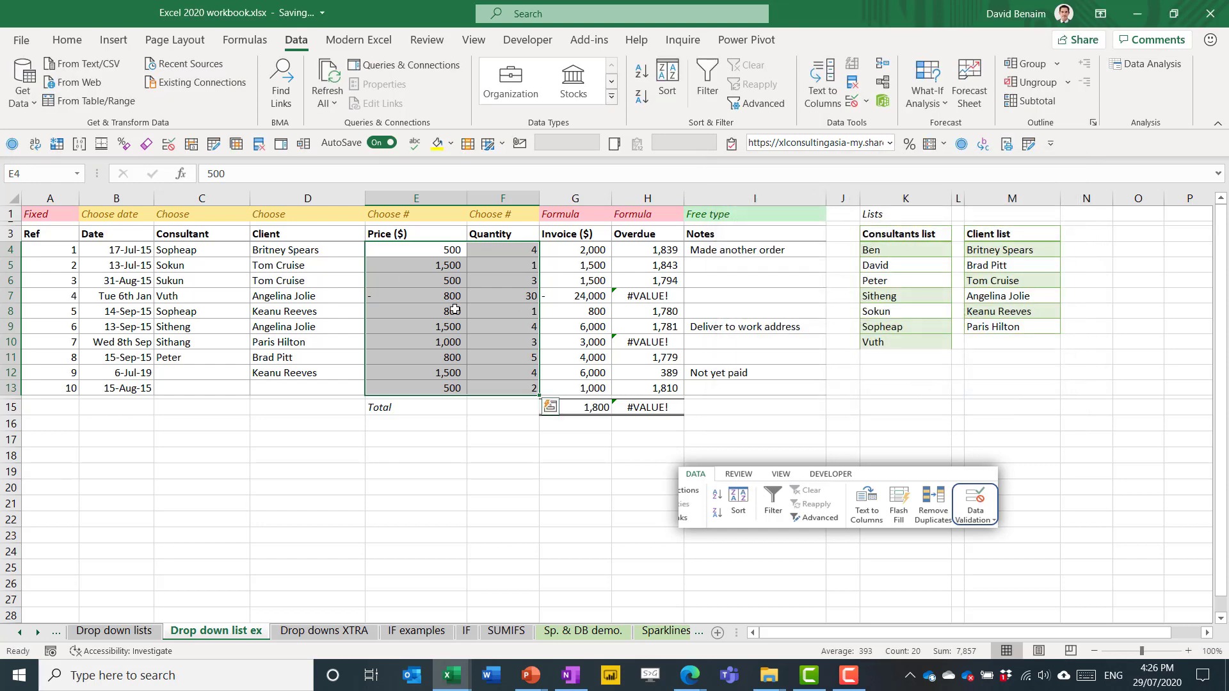
Step: Type -232 into E8 to test the new price rule
click(420, 292)
key(Down)
text(-232)
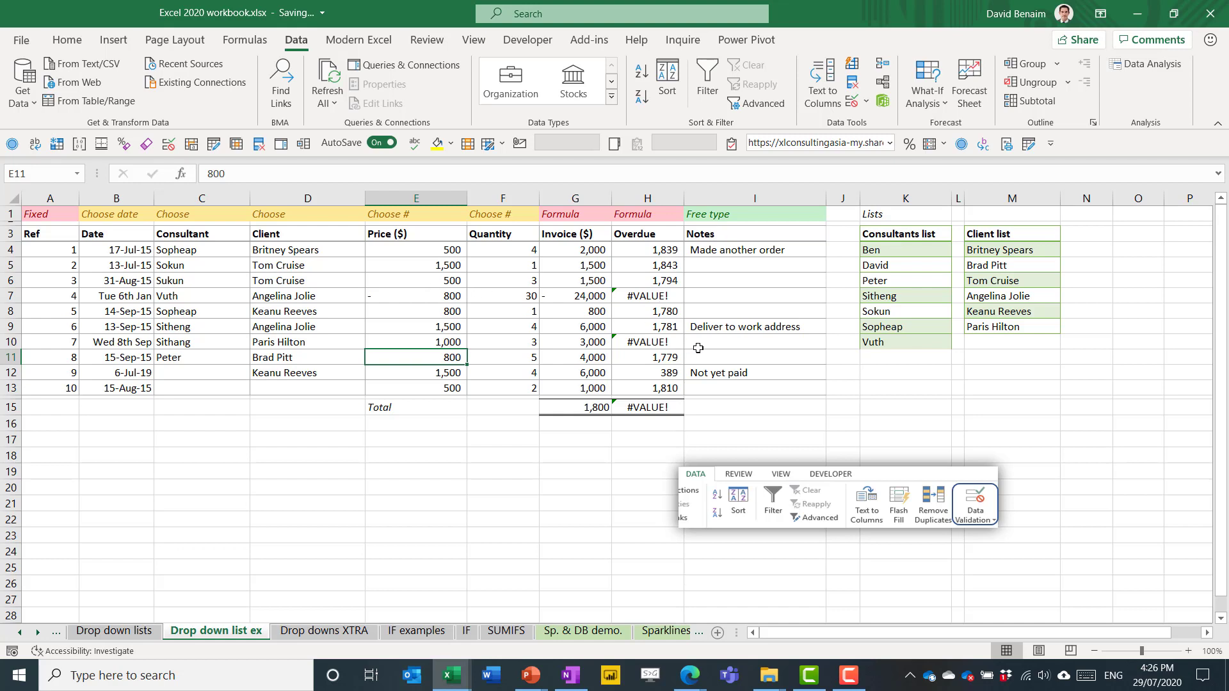
Step: Circle invalid data, then correct B7's date to 6 jan 2020
click(865, 101)
click(895, 146)
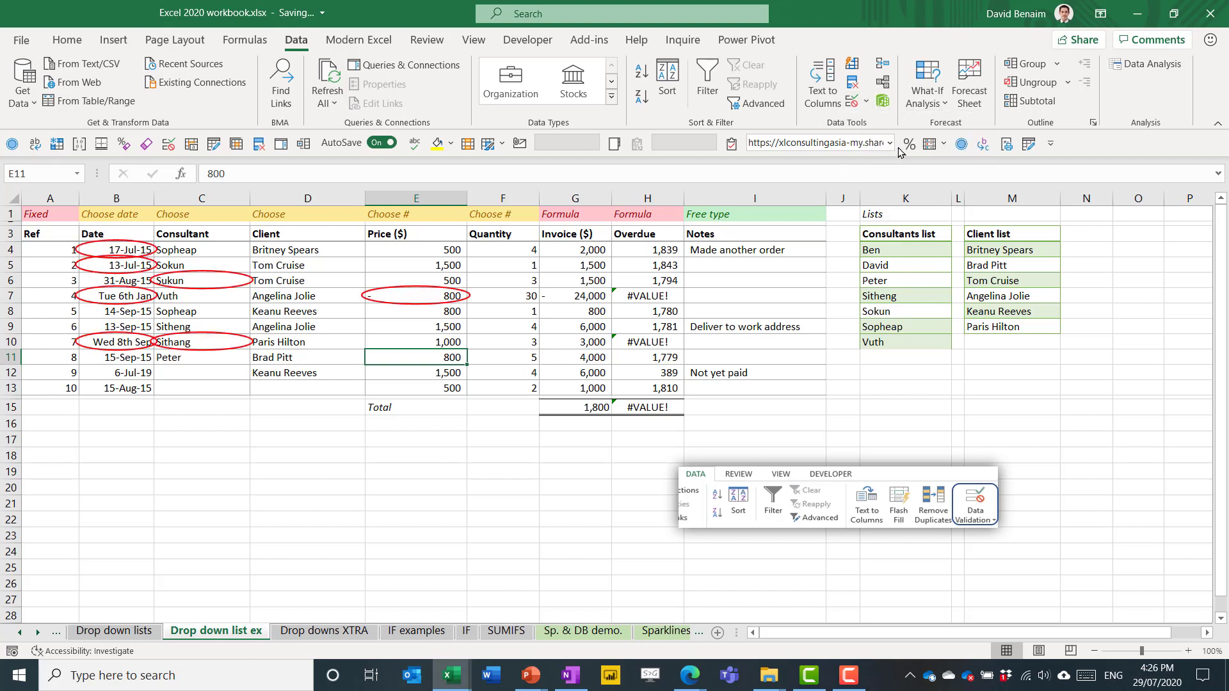
click(128, 298)
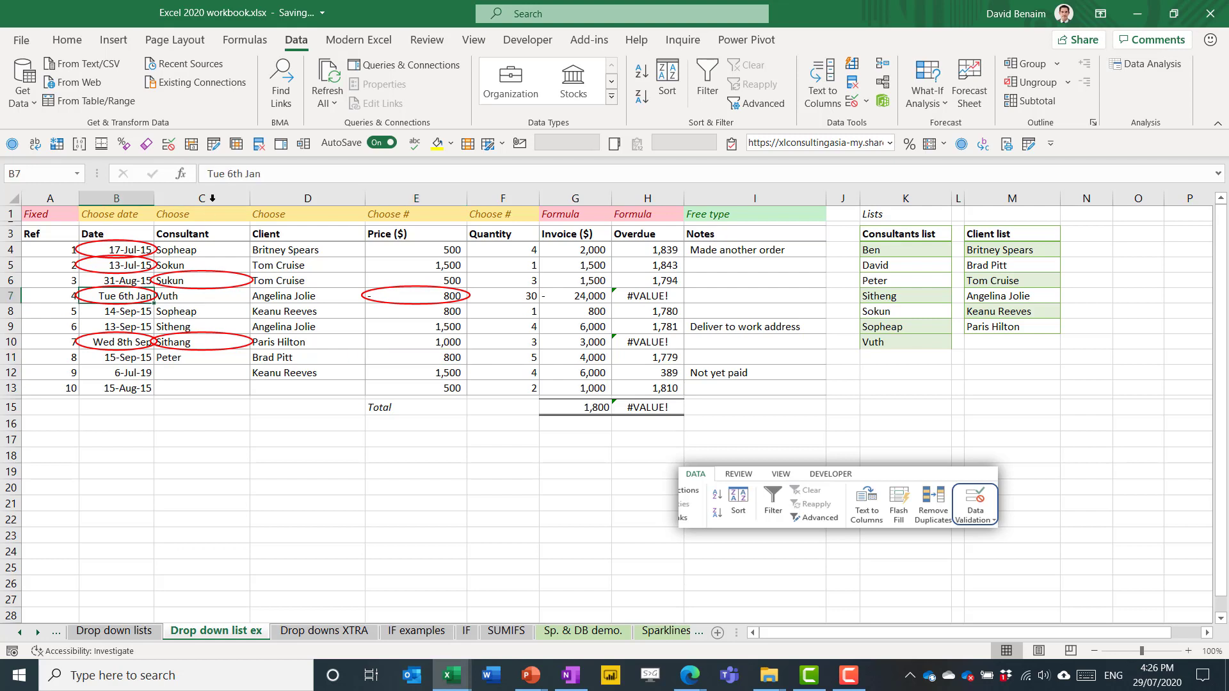
text(6)
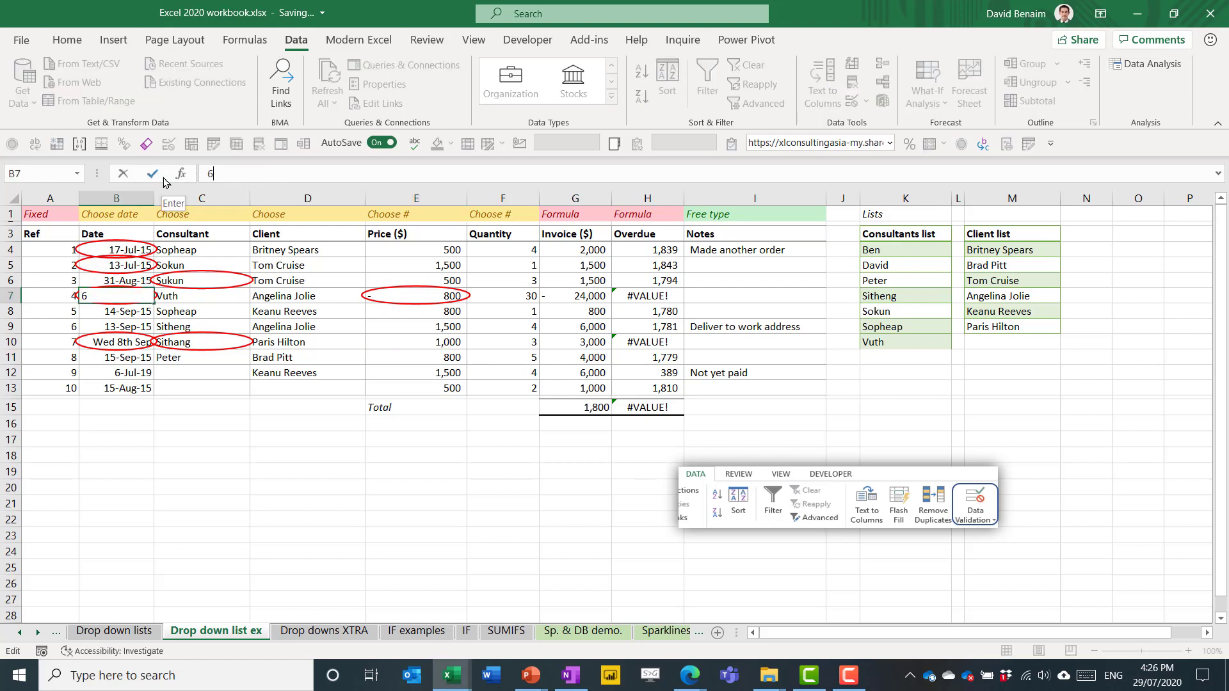
text( jan 2020)
key(Return)
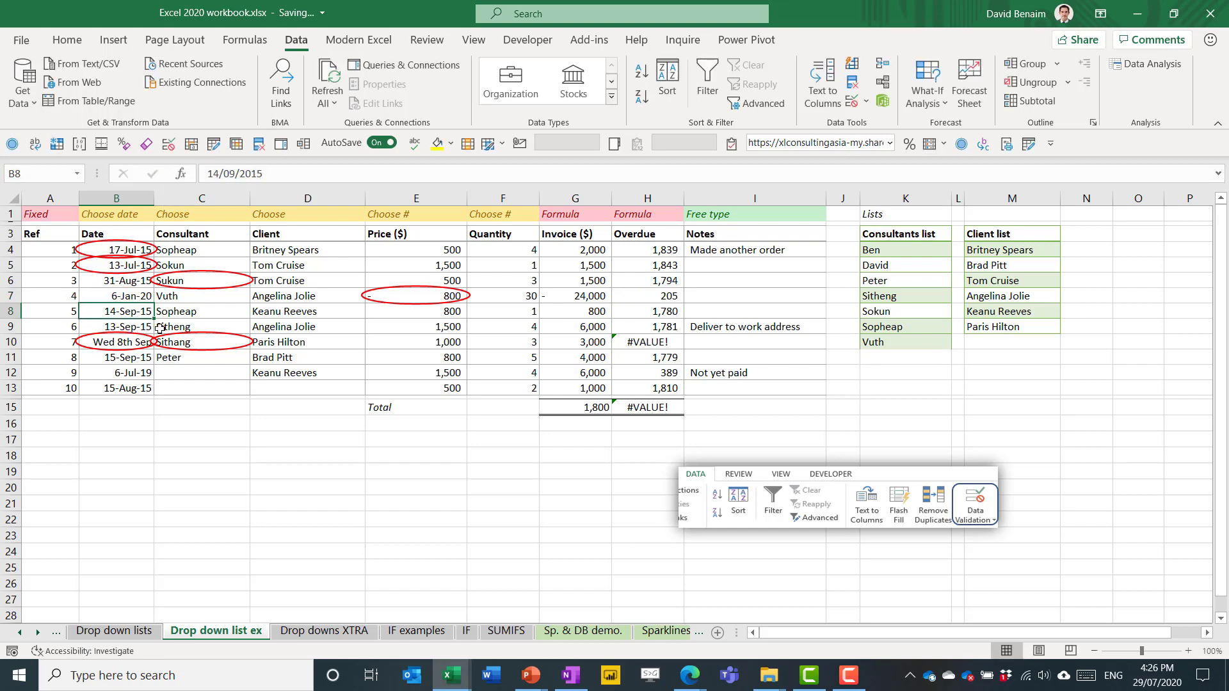
Step: Remove the minus sign so E7's price reads 800
click(397, 297)
click(211, 174)
key(BackSpace)
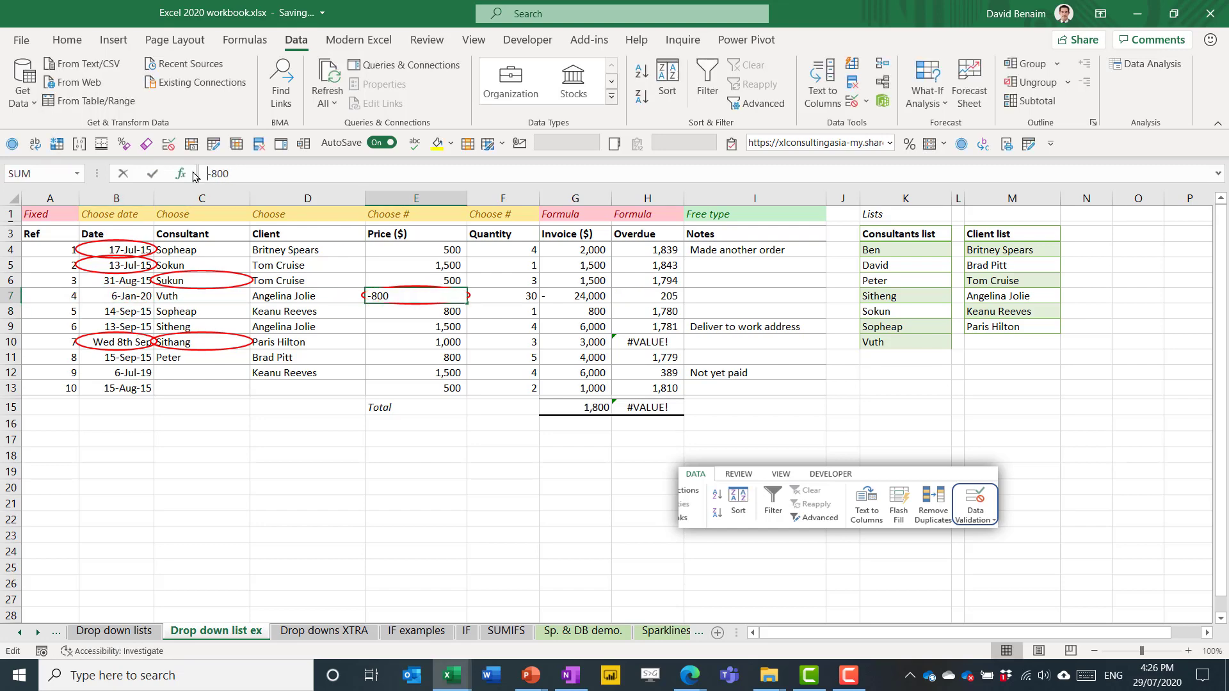
key(Return)
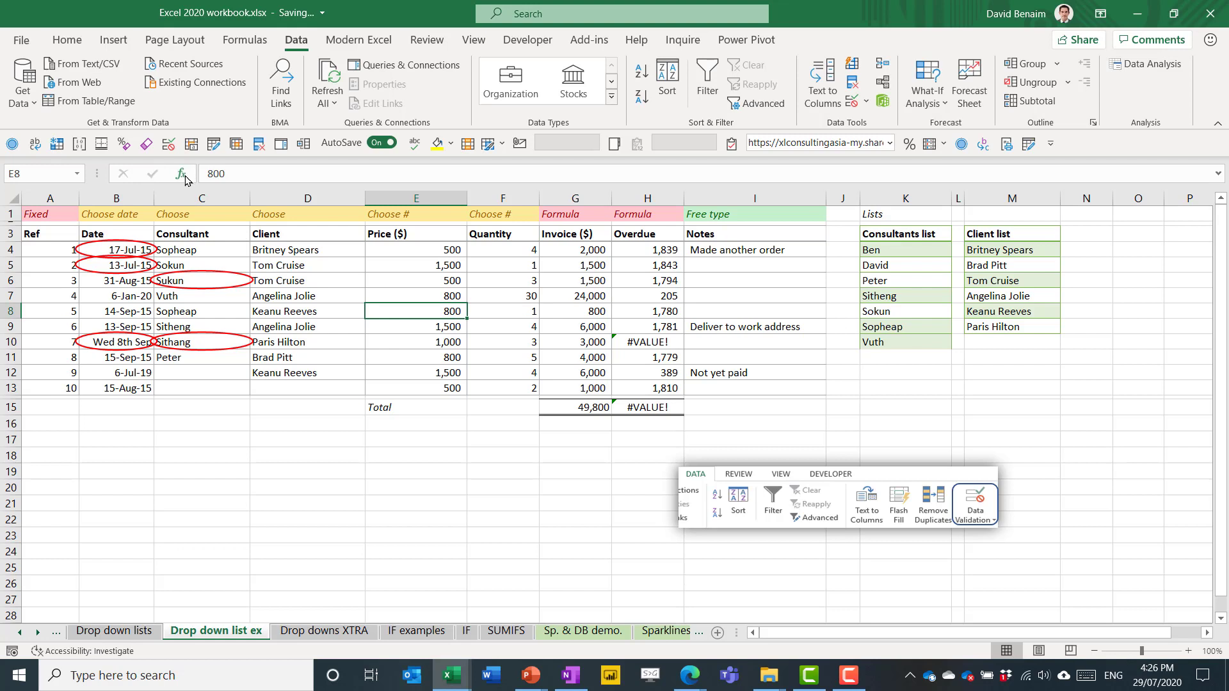
Step: Pick Sokun as C6's consultant and re-circle the remaining invalid cells
click(219, 281)
click(258, 281)
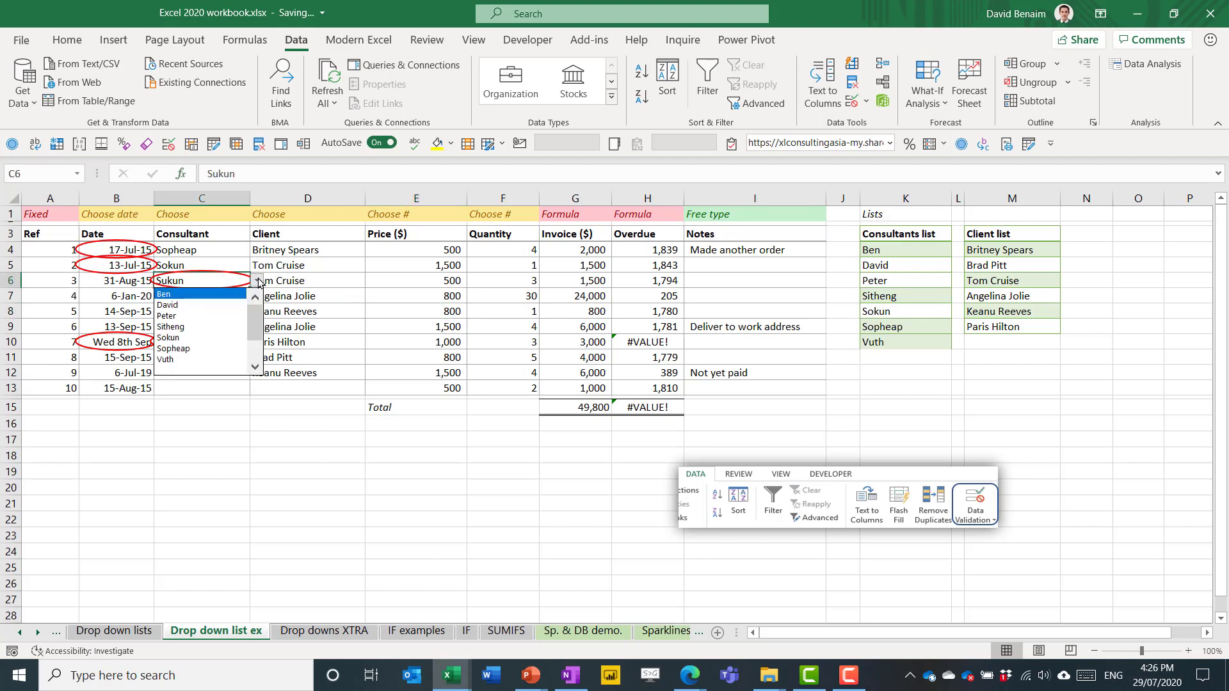
click(168, 337)
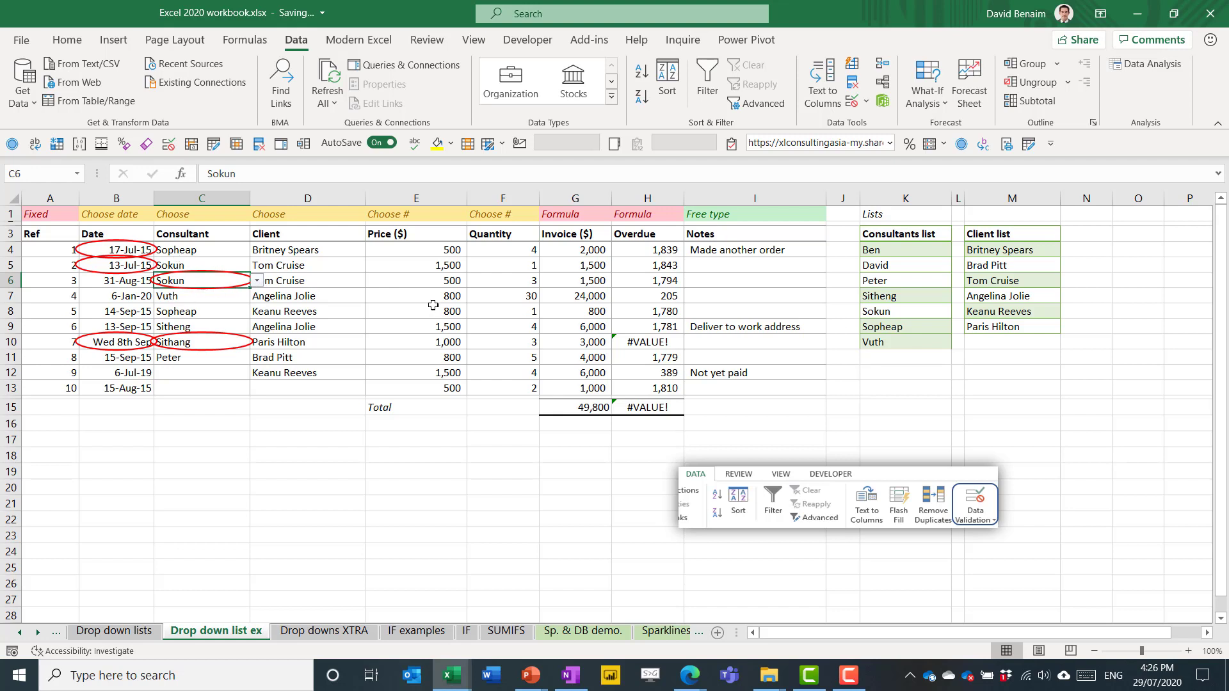
click(866, 101)
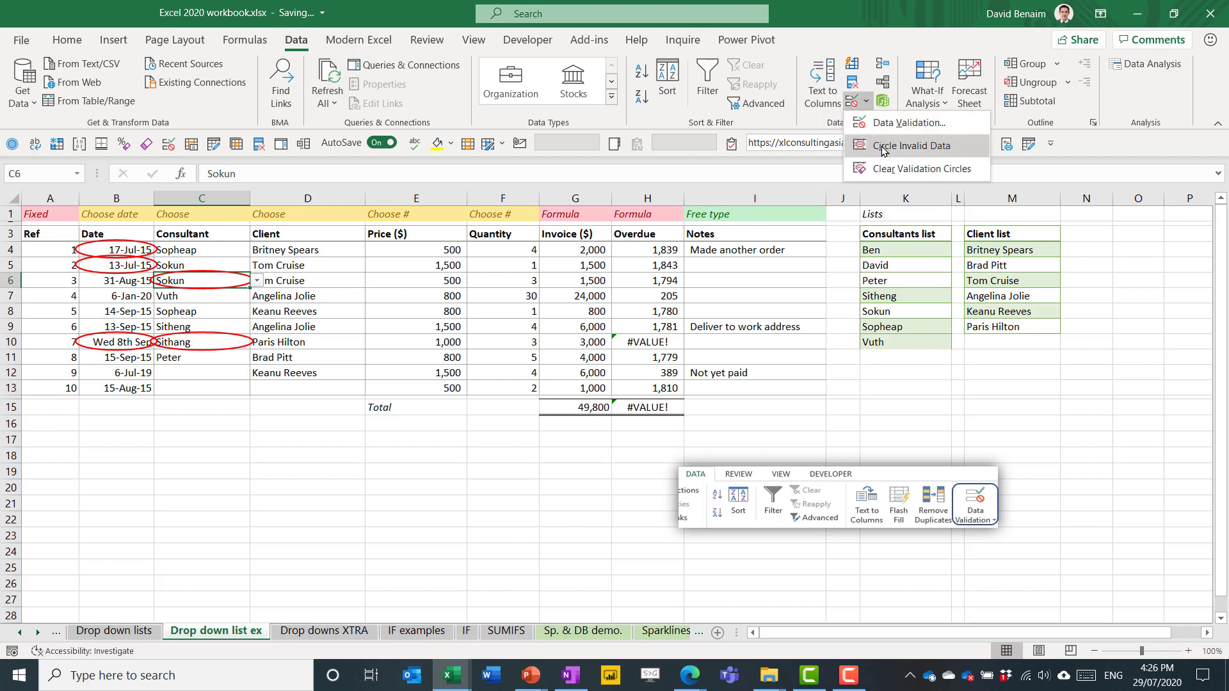
click(882, 147)
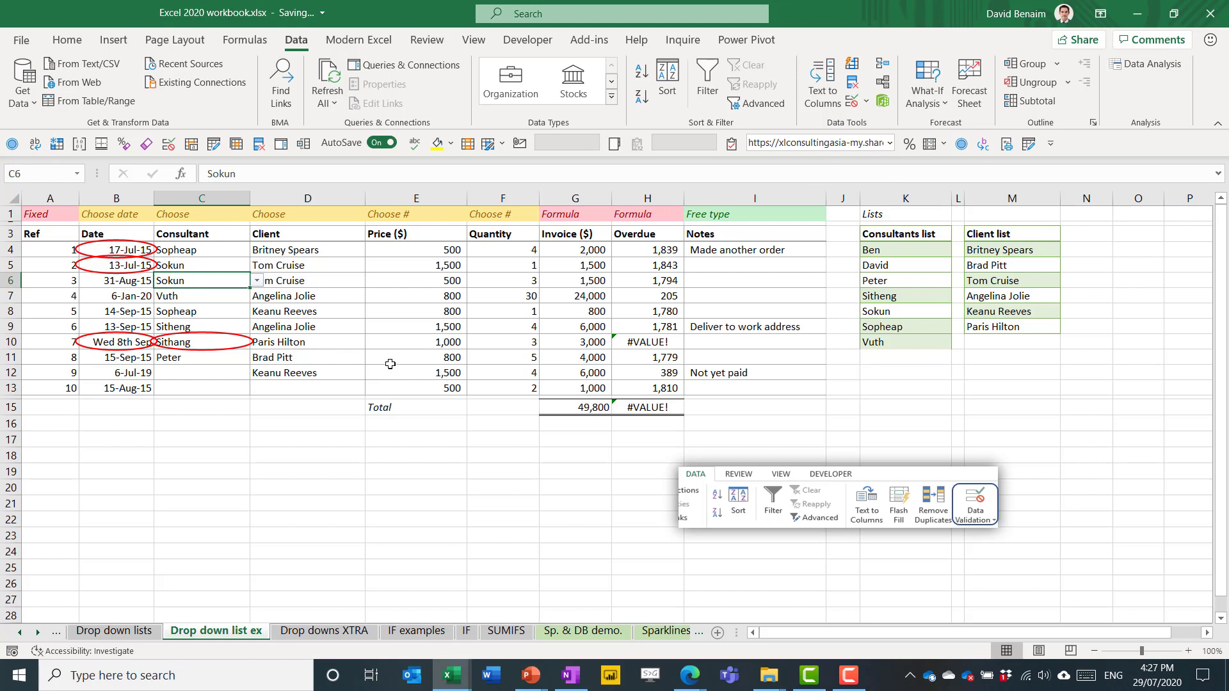
Step: Choose Clear Validation Circles under Data Validation, then select consultant cell C9
click(866, 102)
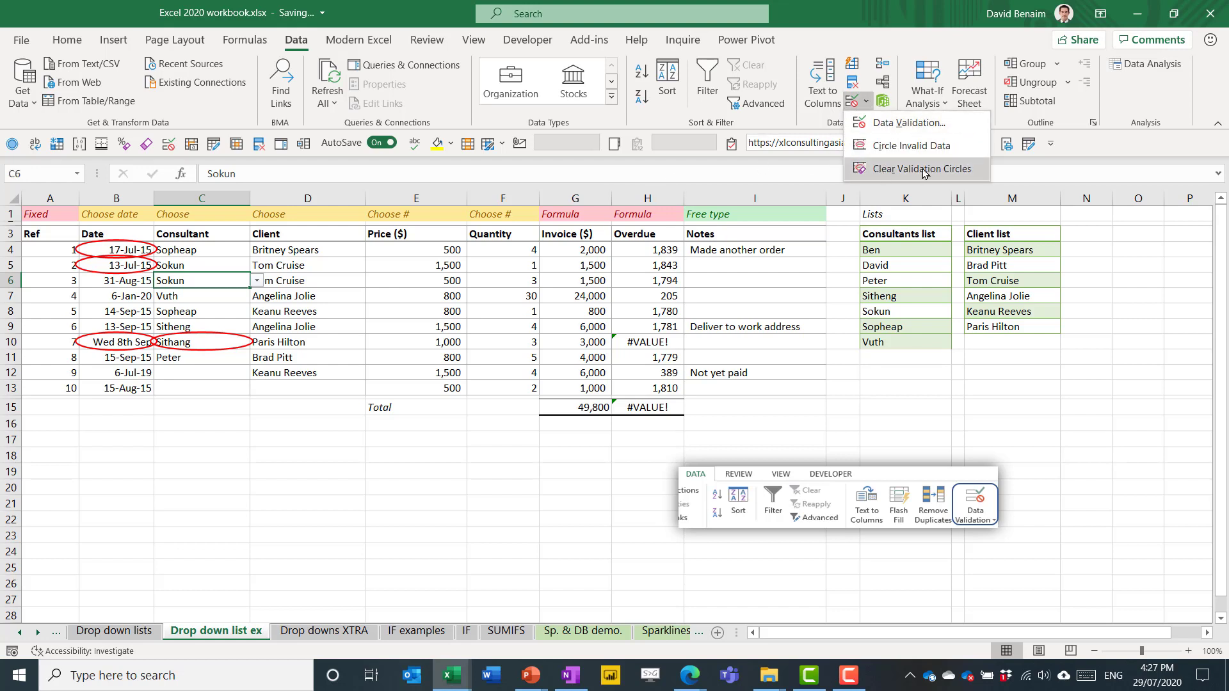
click(924, 170)
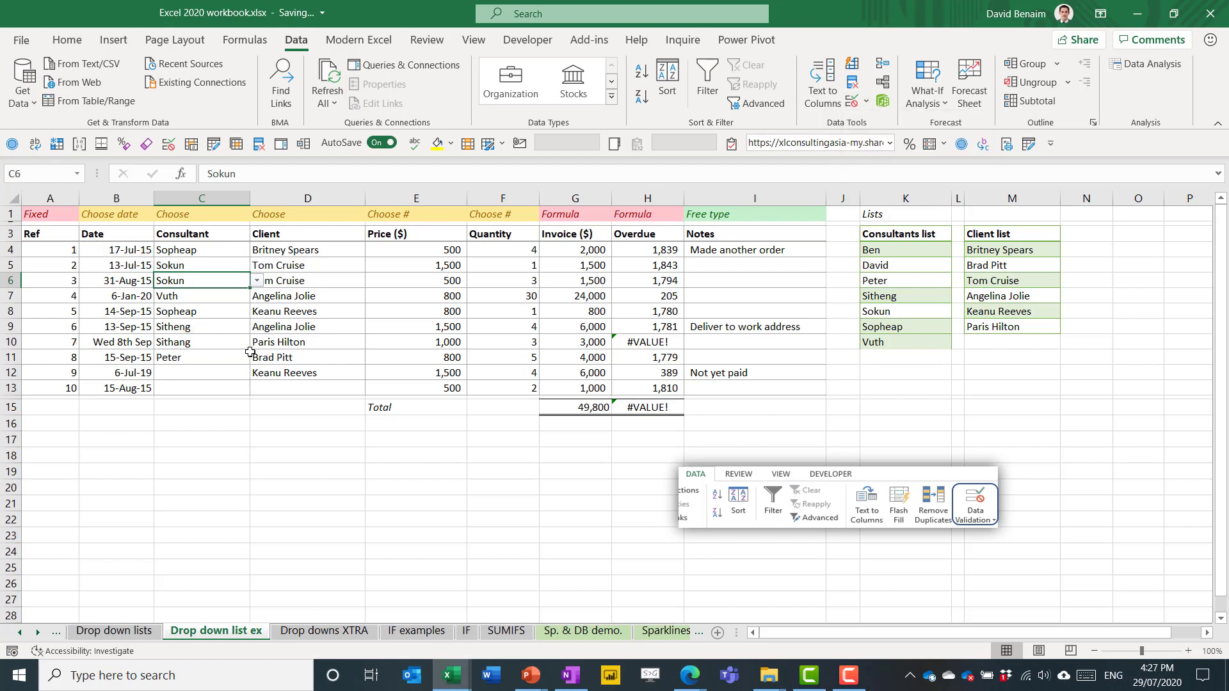
click(219, 332)
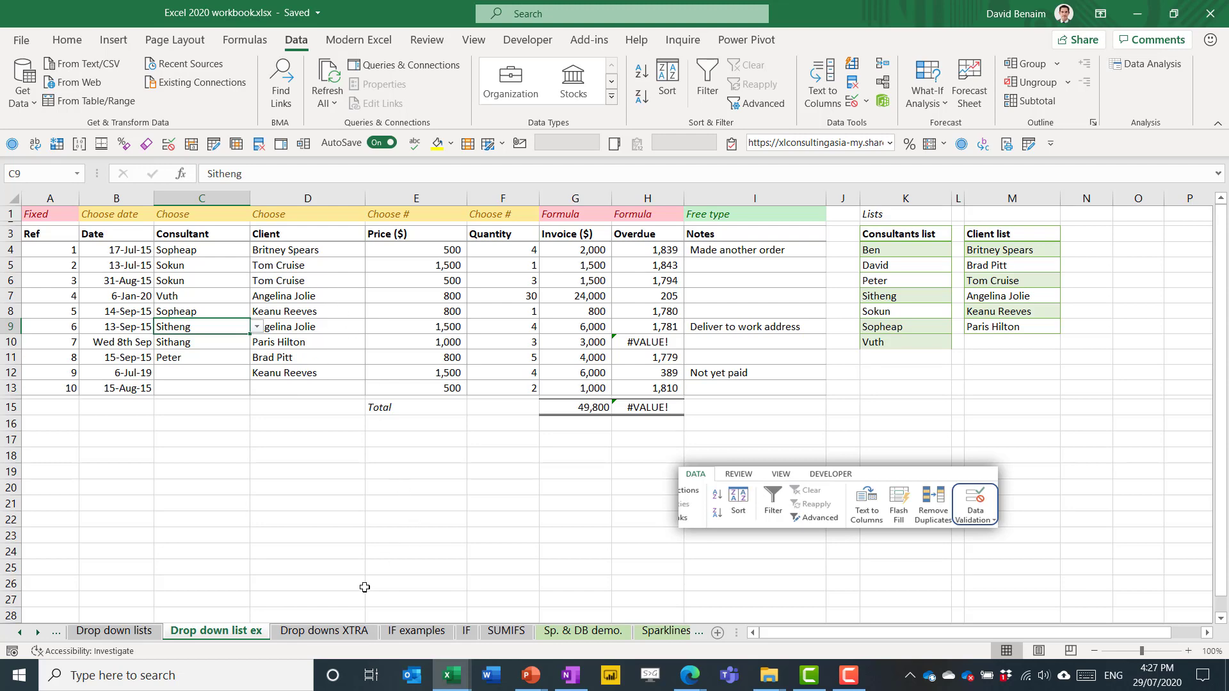
Step: On the Drop downs XTRA sheet, check the B5 branch (SR) and C5 brand (Samsung) dropdowns
click(323, 635)
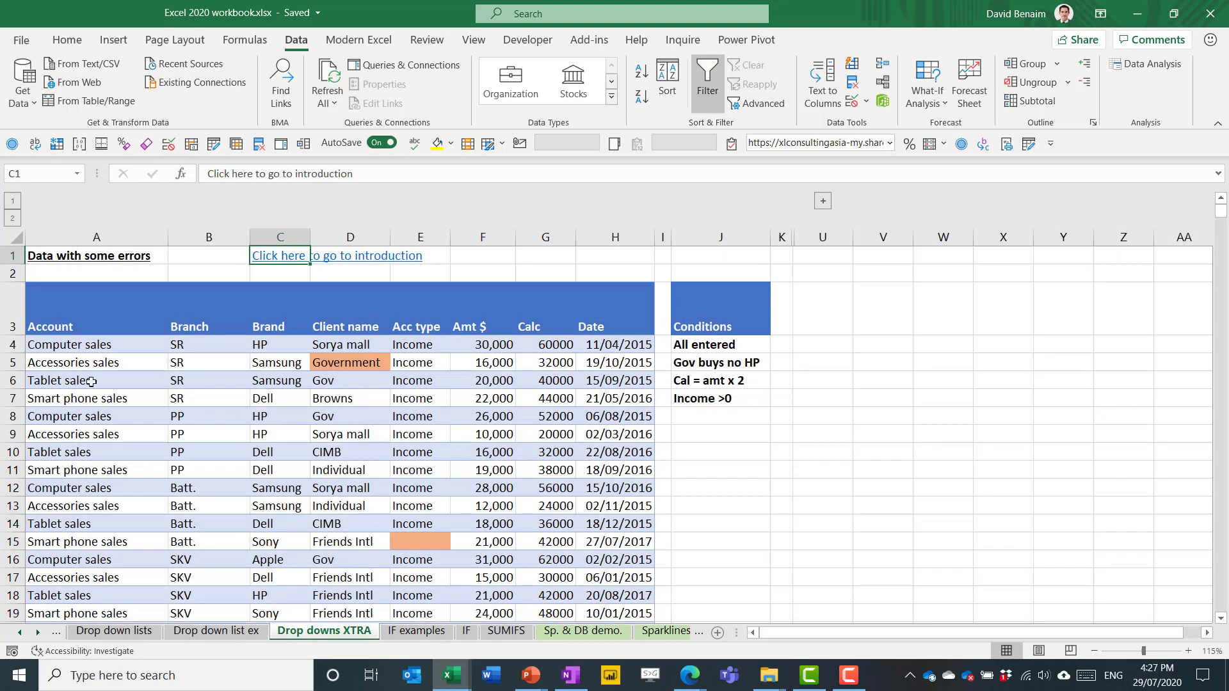
click(131, 364)
click(193, 363)
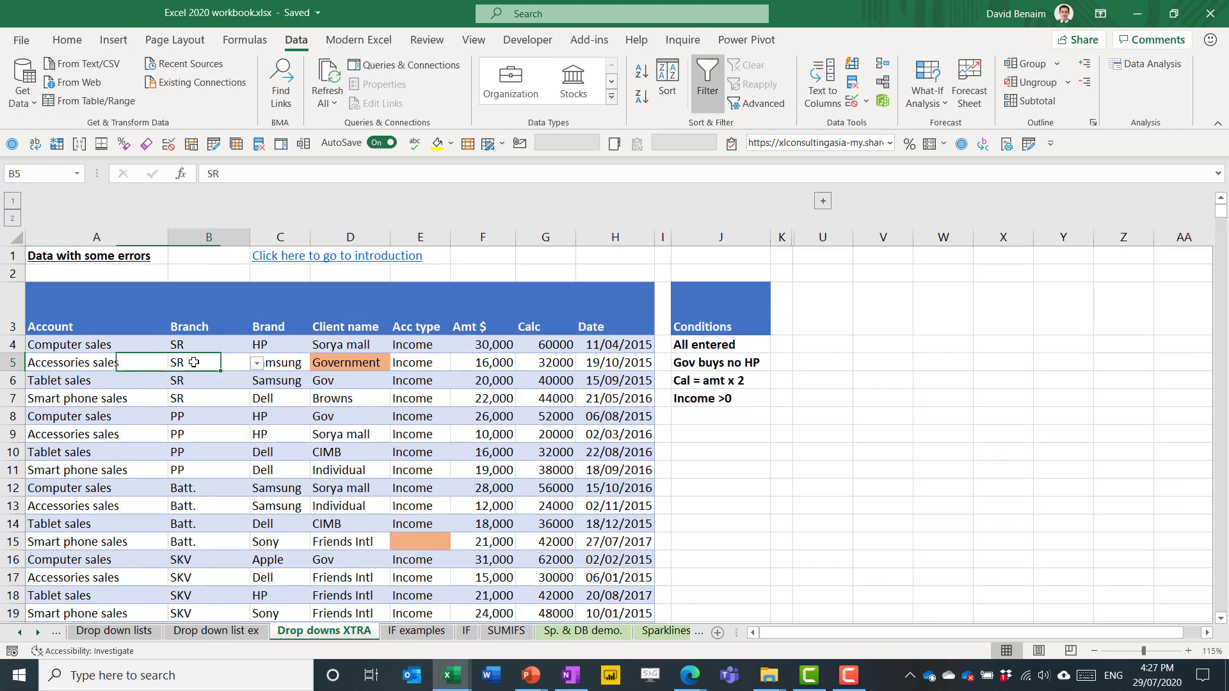
click(257, 364)
click(256, 364)
click(277, 365)
click(318, 363)
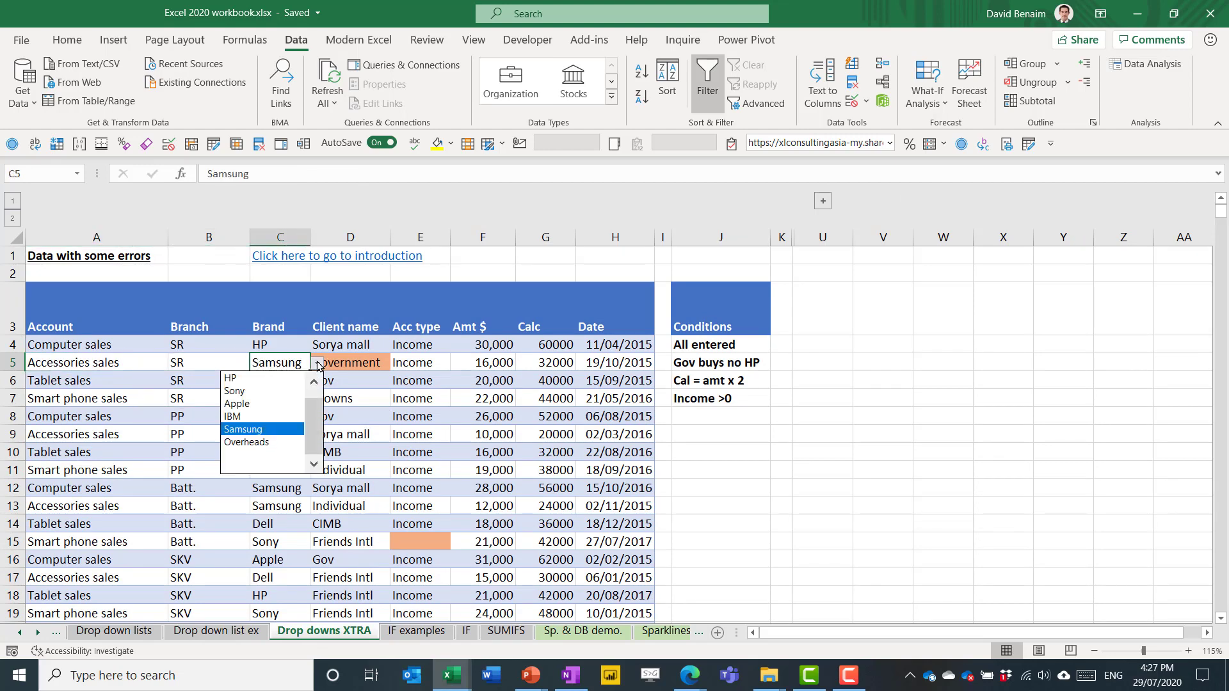
click(318, 364)
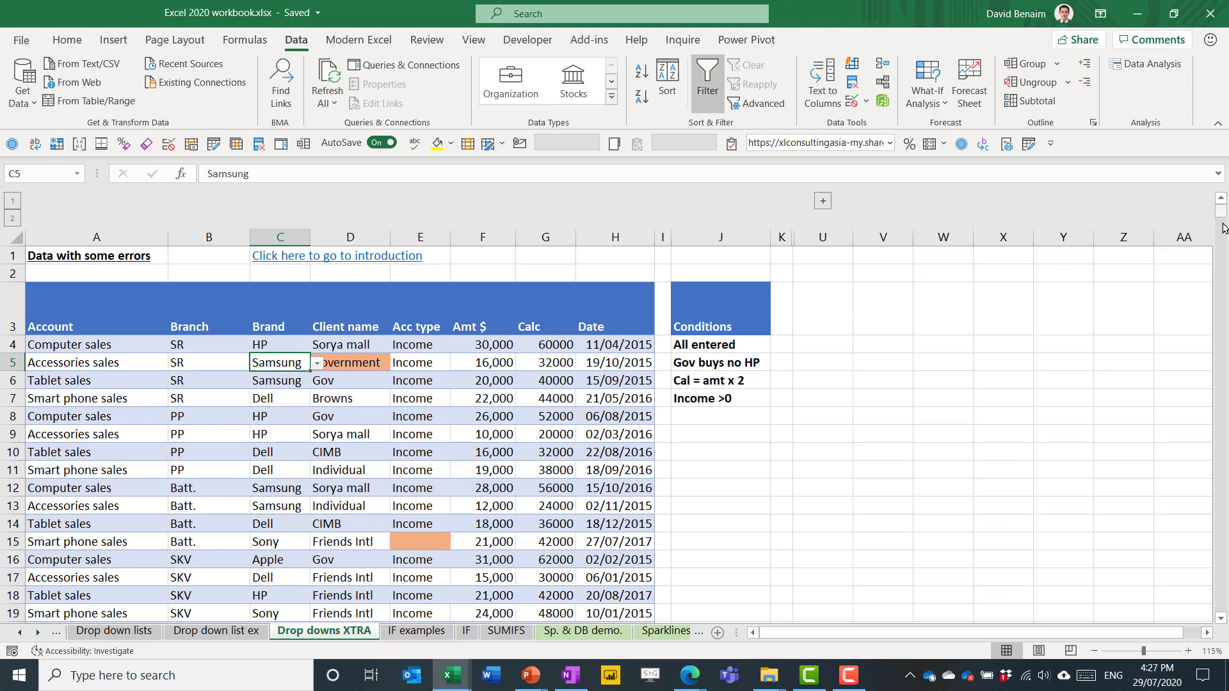
Step: Circle invalid entries in the long table, select the invalid Phnom Penh branch cell, and scroll back up
drag(1221, 222, 1221, 605)
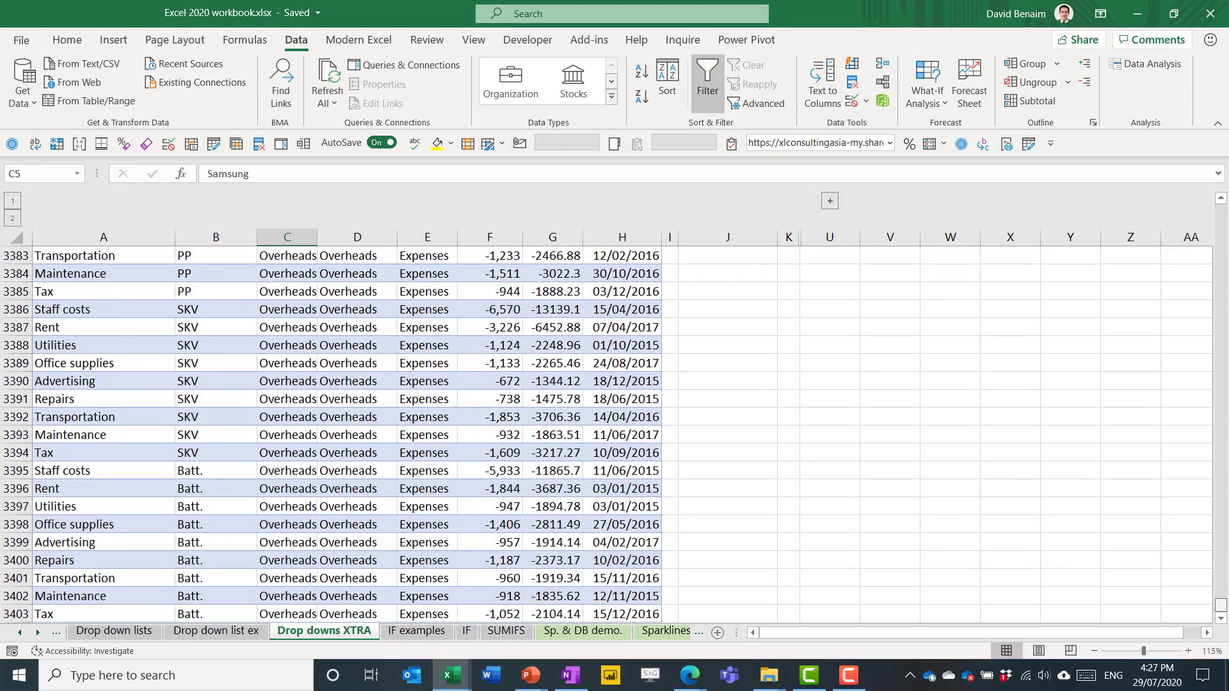
click(865, 101)
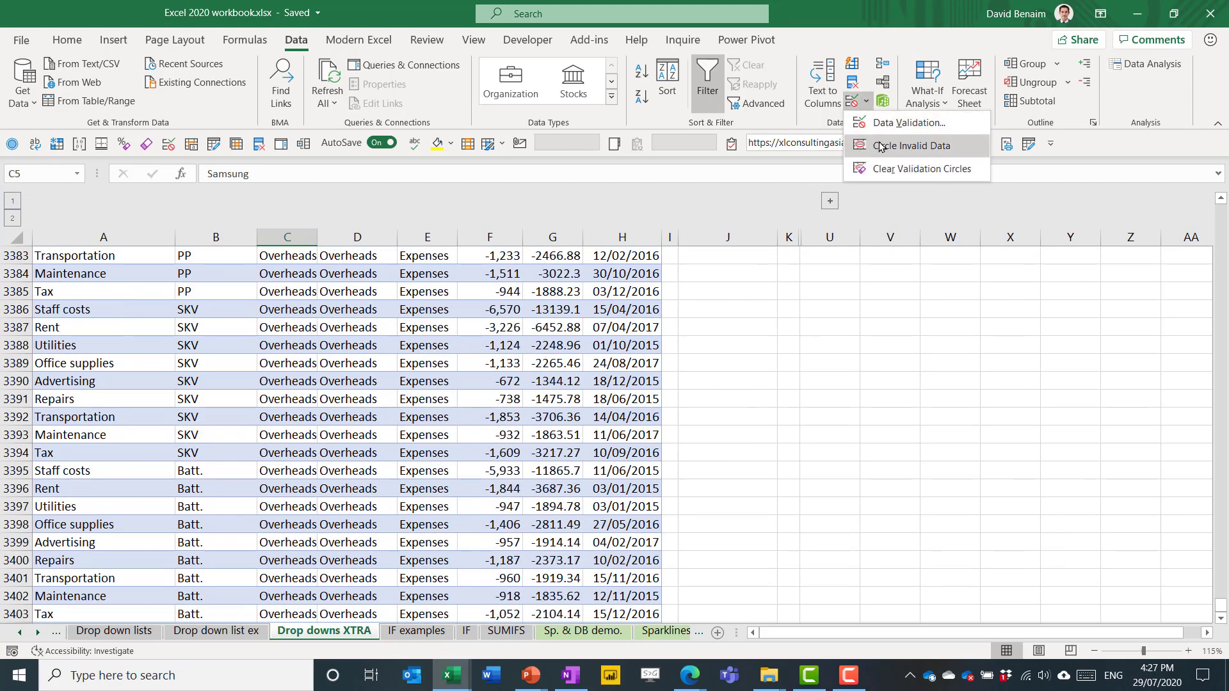
click(881, 147)
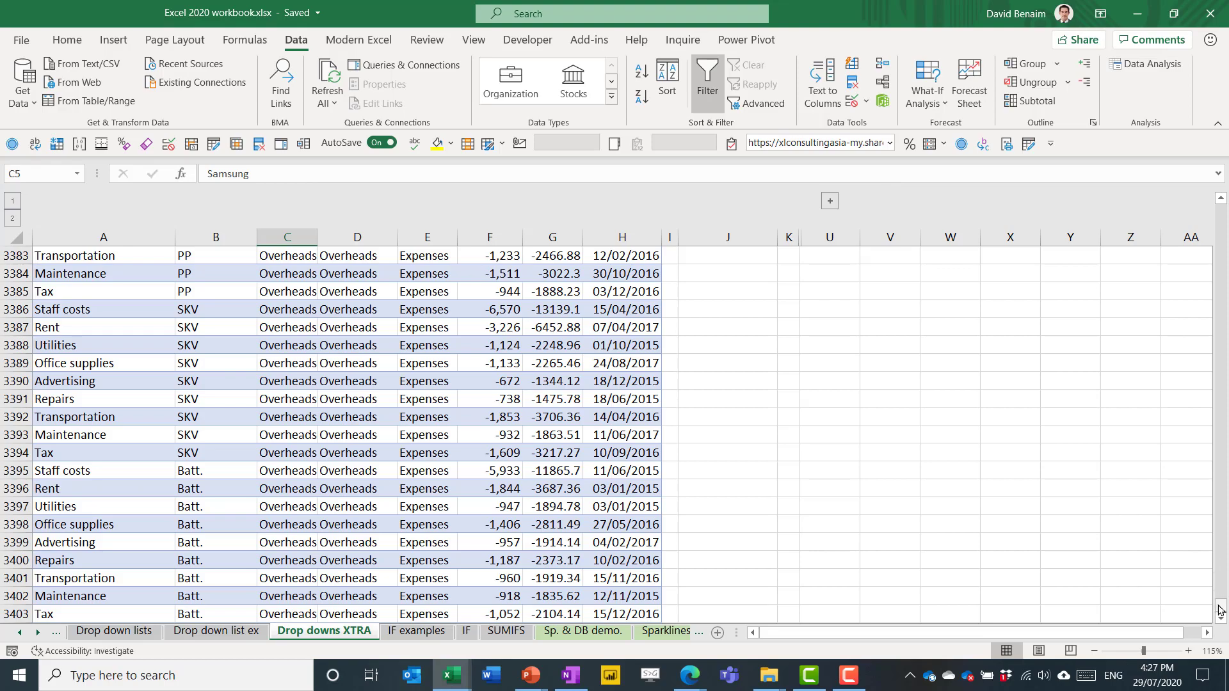
mouse_move(1220, 607)
mouse_down()
mouse_move(1221, 591)
mouse_move(1222, 603)
mouse_up()
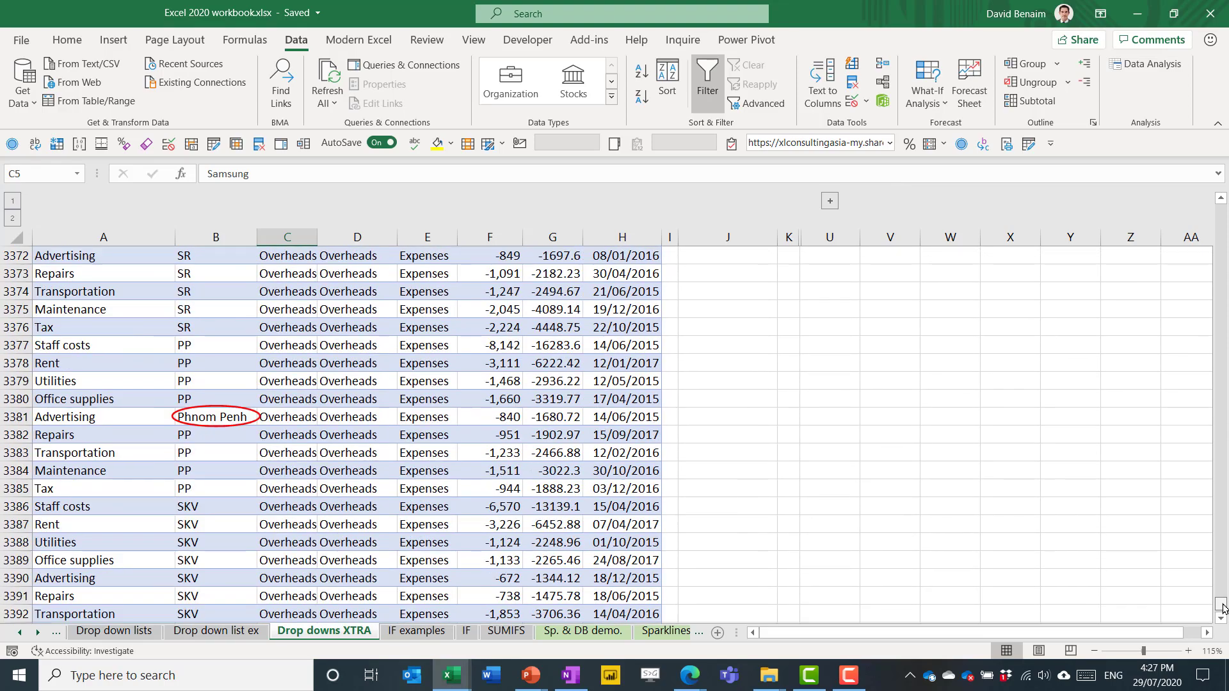
click(221, 414)
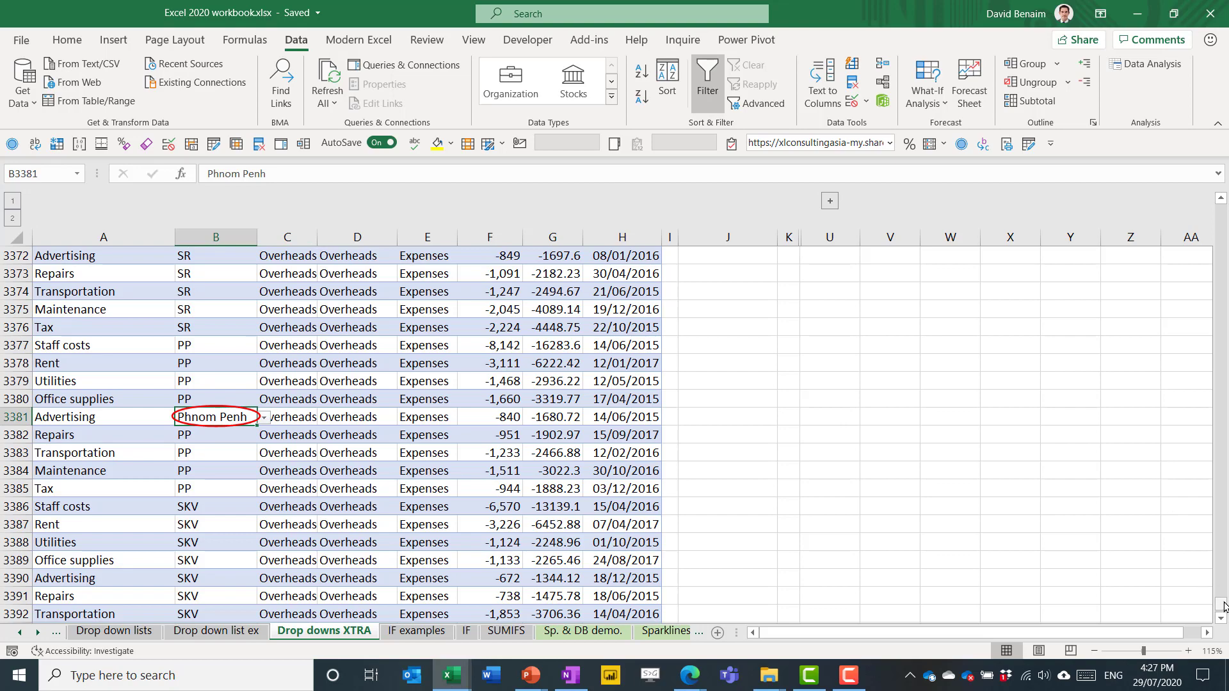
drag(1223, 605, 1226, 166)
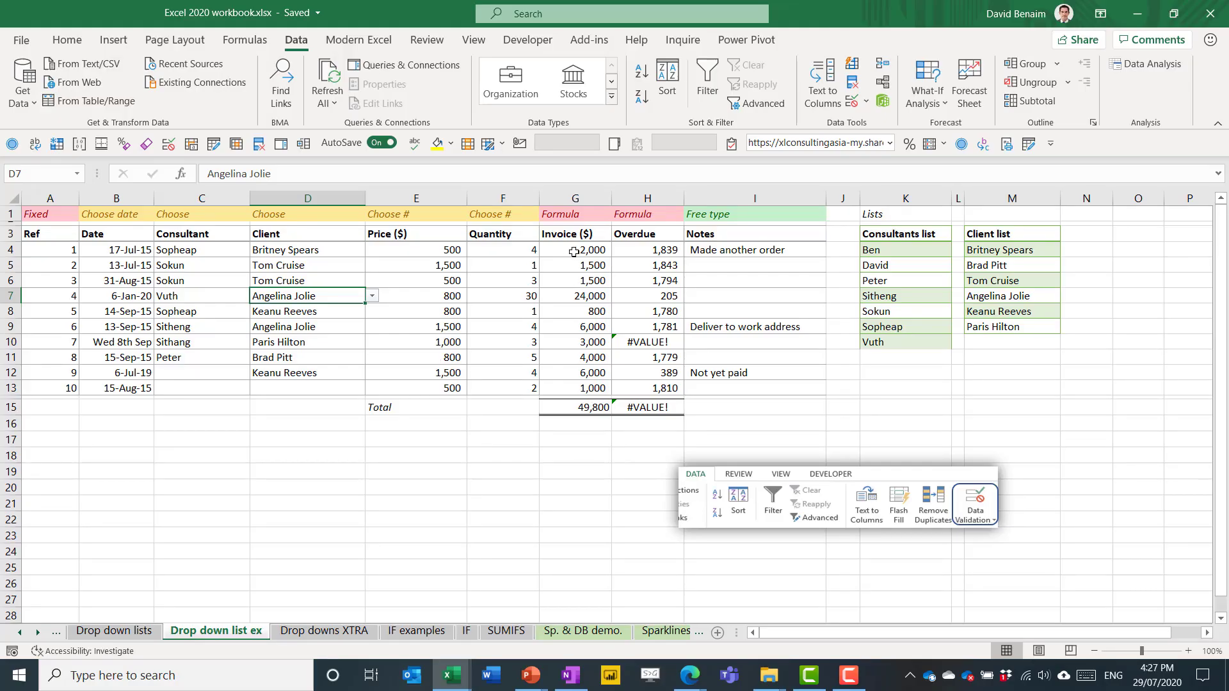
Step: Edit the Quantity cell's validation to apply to all matching cells and require decimals greater than 0
click(479, 281)
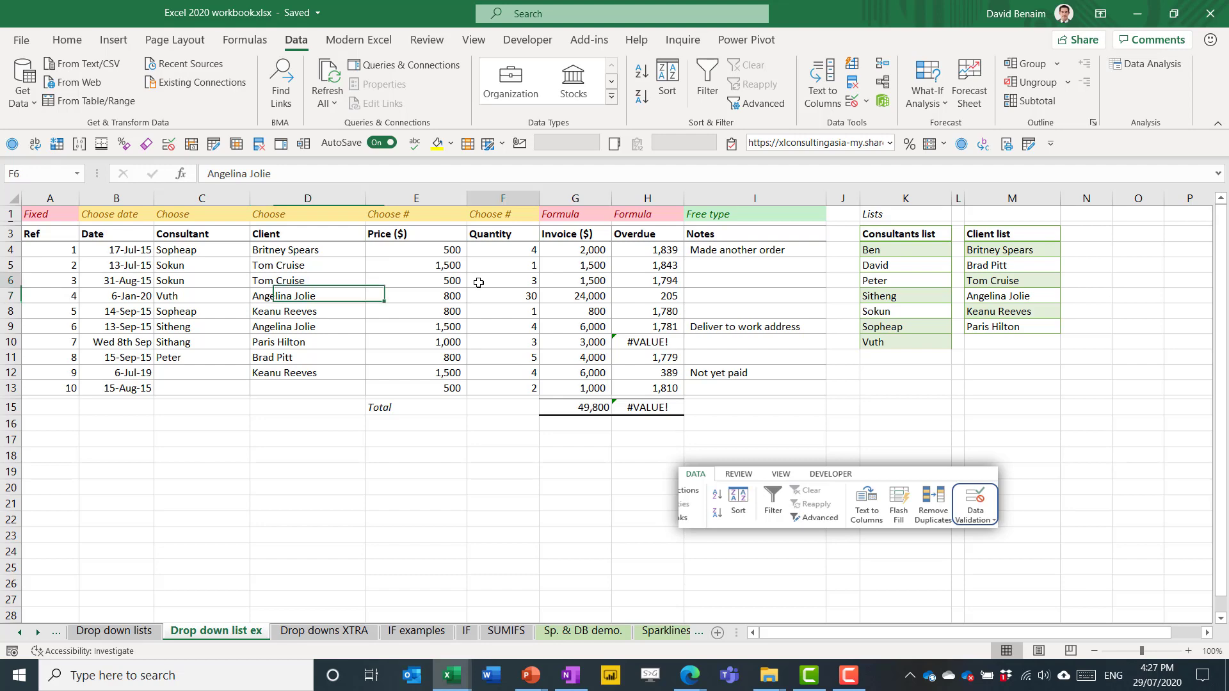
click(884, 100)
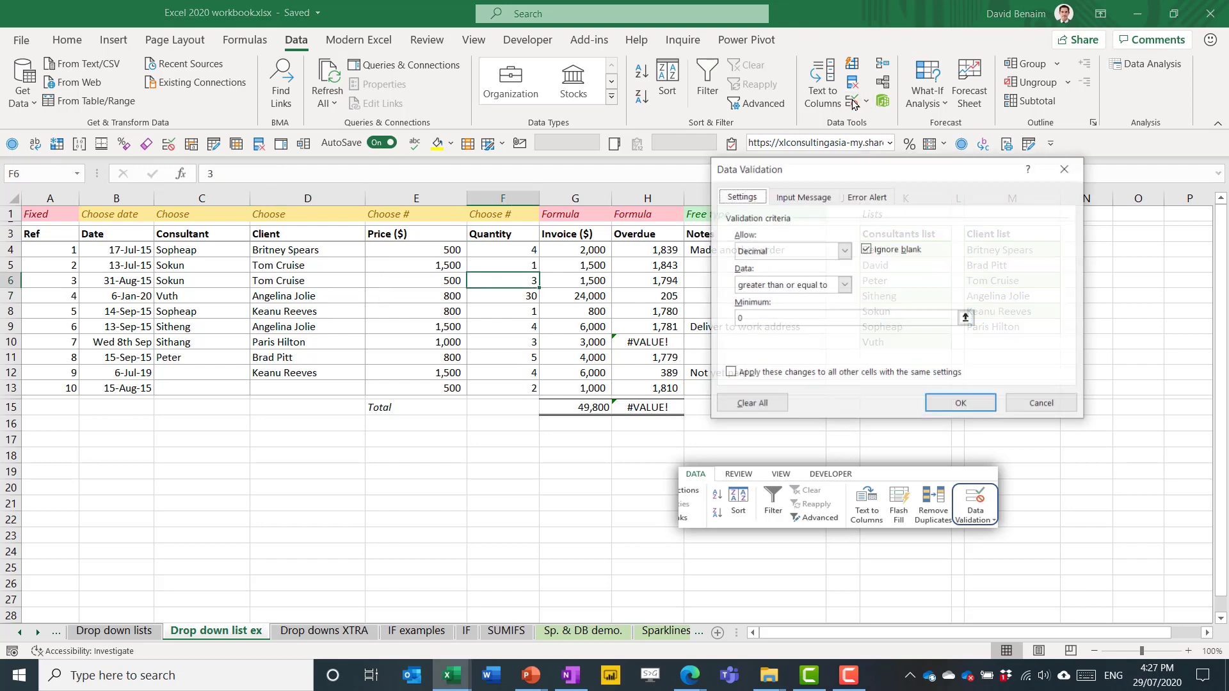
click(810, 252)
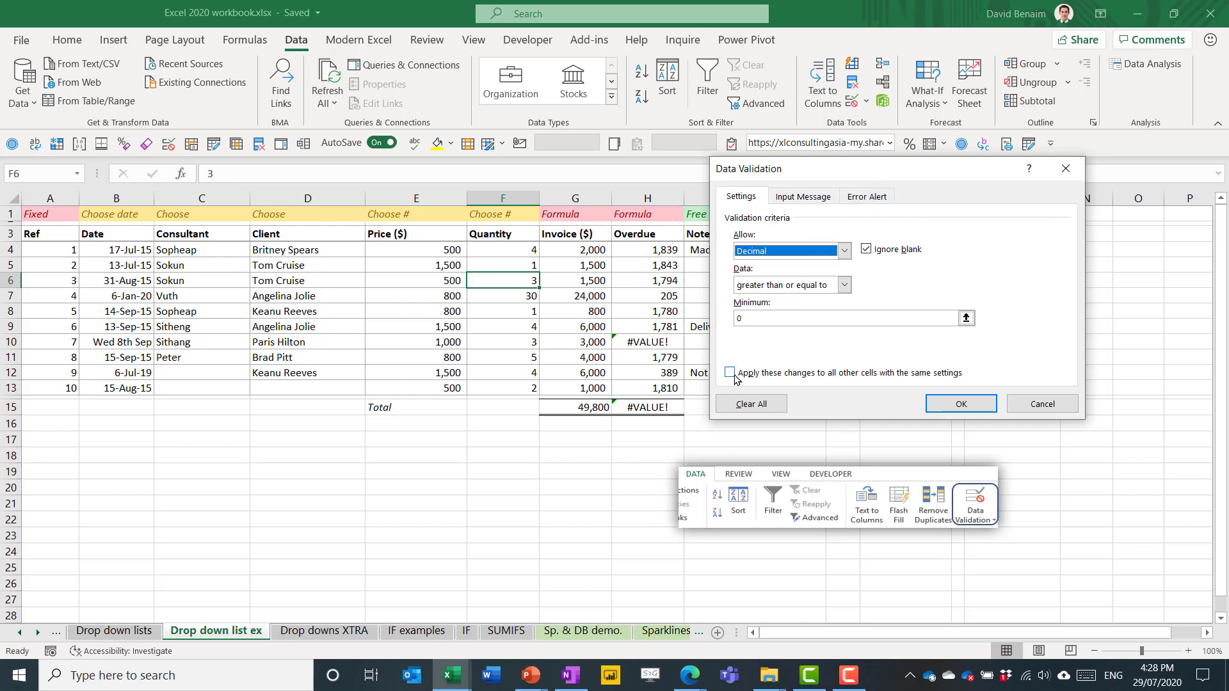
click(782, 377)
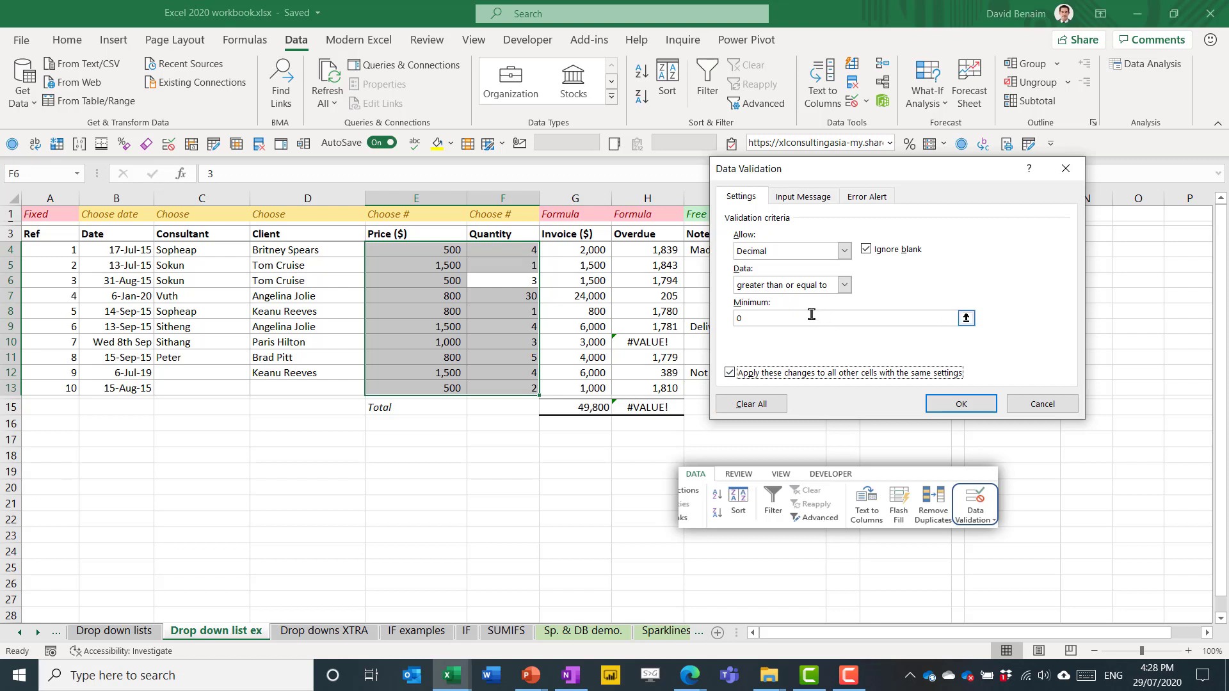
click(843, 286)
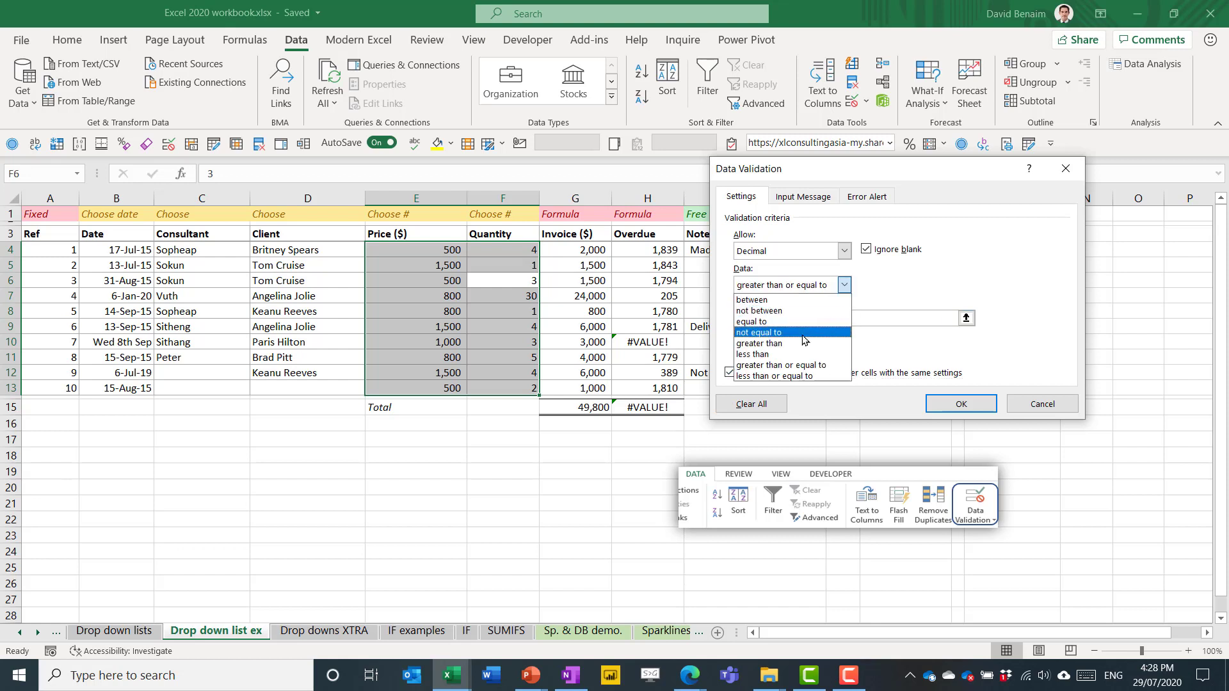
click(783, 344)
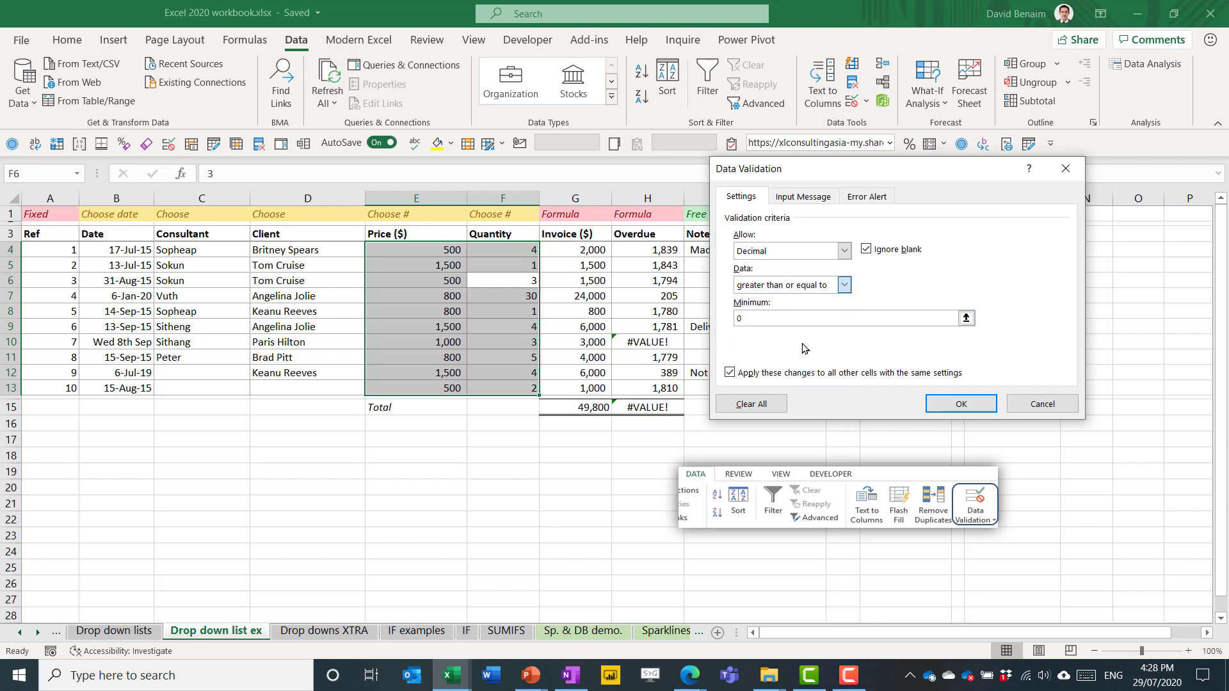
click(862, 198)
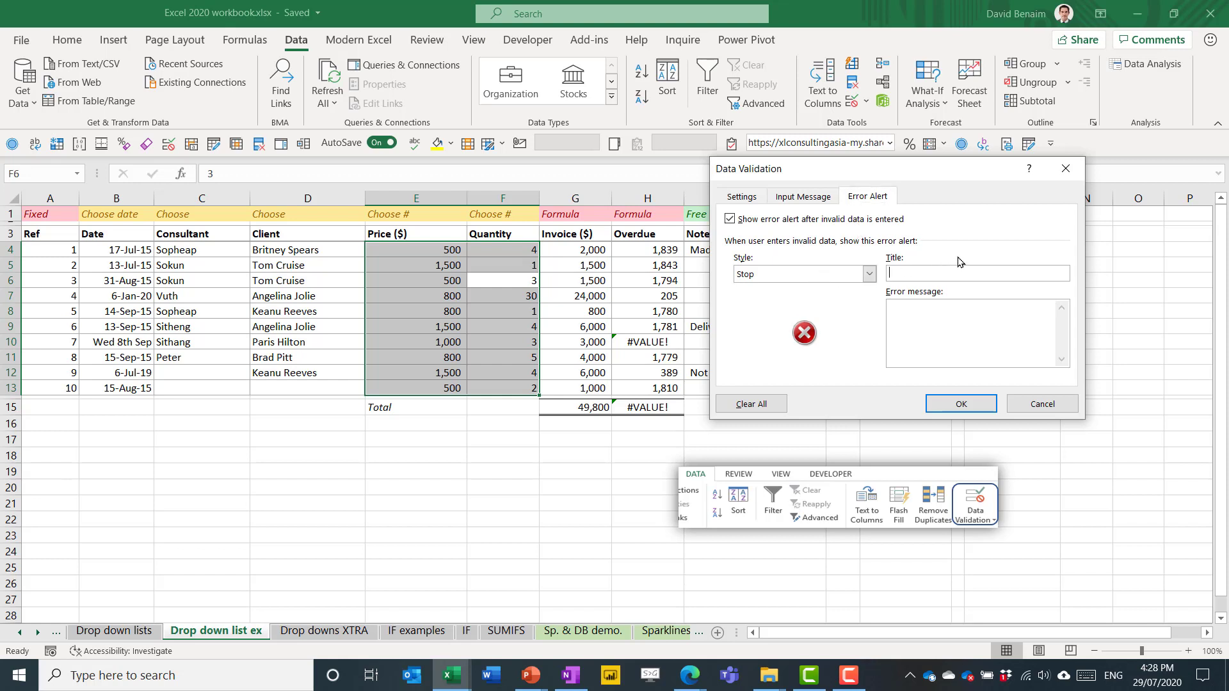
Step: Set the error alert title 'Hold on' and message 'You have done some suspicious things so please see the boss once away'
text(Hold on)
click(939, 306)
text(You have done some suspicious things so please see the boss once away)
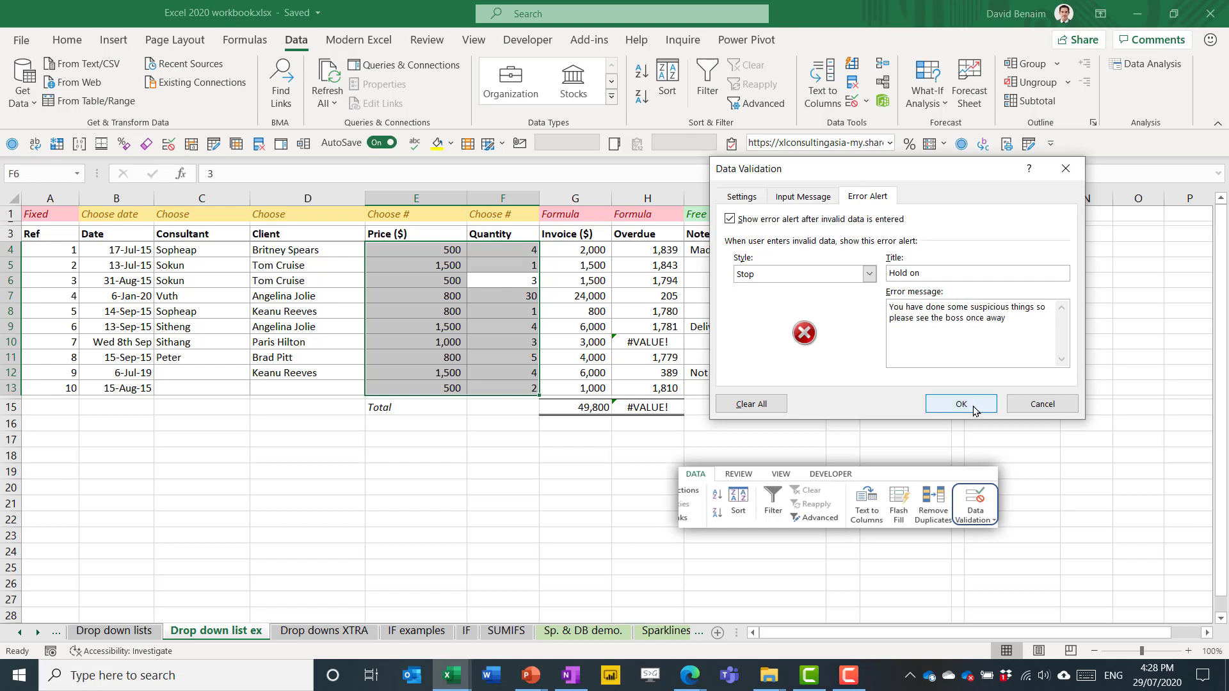
click(961, 404)
Step: Test the rule by entering 'dsd' in F8, then cancel the rejected entry
key(Down)
key(Down)
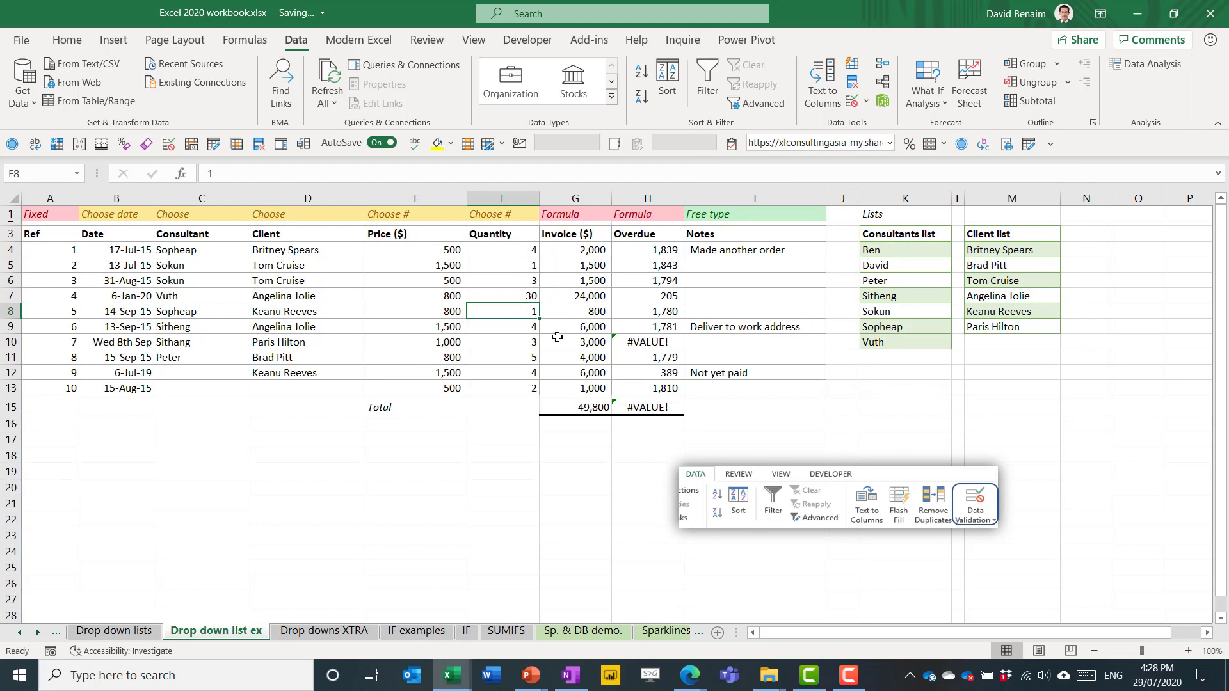
text(dsd)
key(Return)
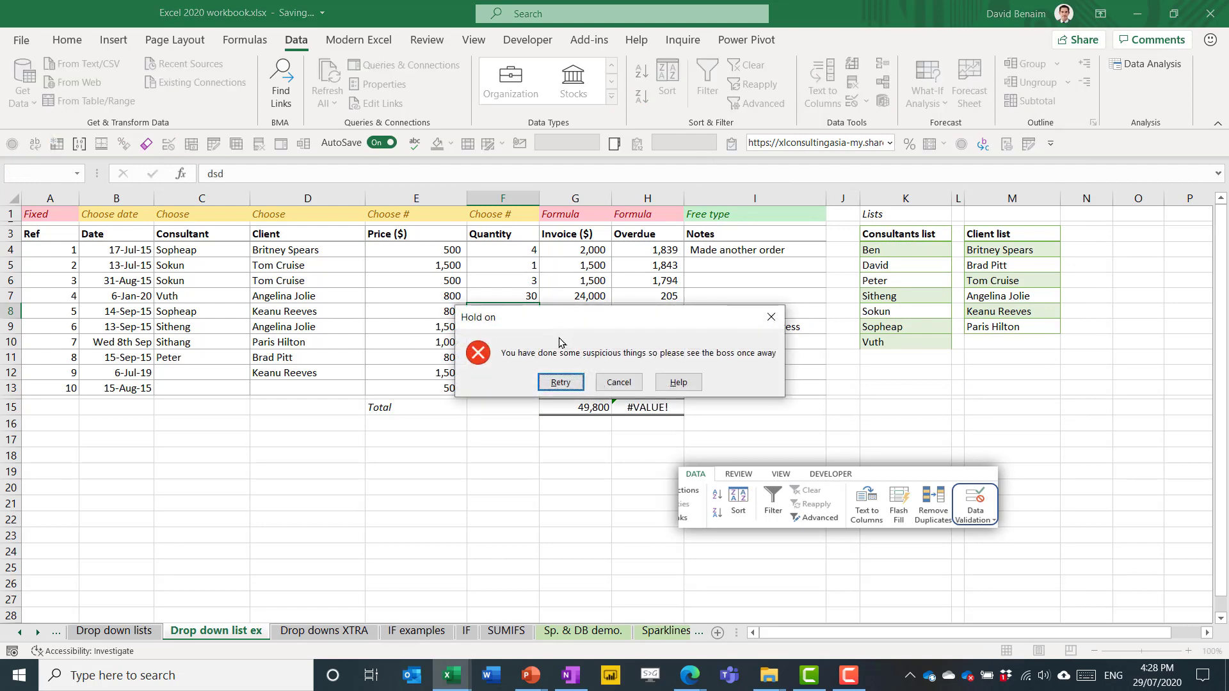
click(771, 317)
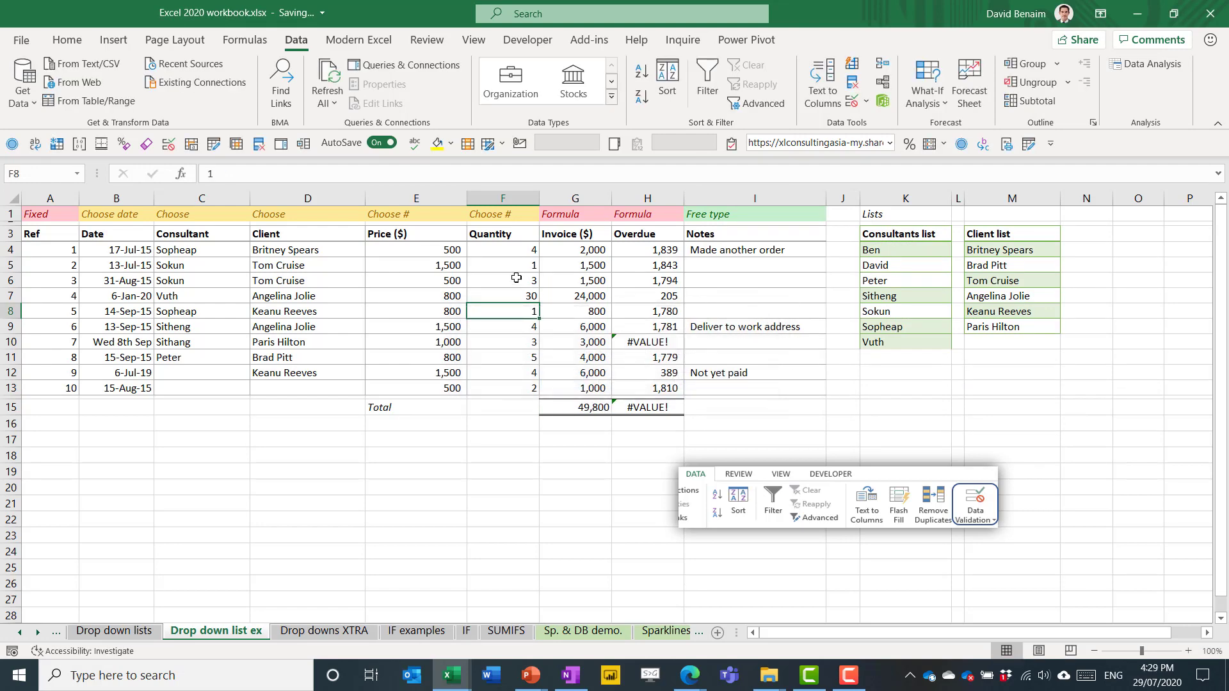
Step: Review F5's validation criteria, close the dialog unchanged, and select header F1
click(512, 269)
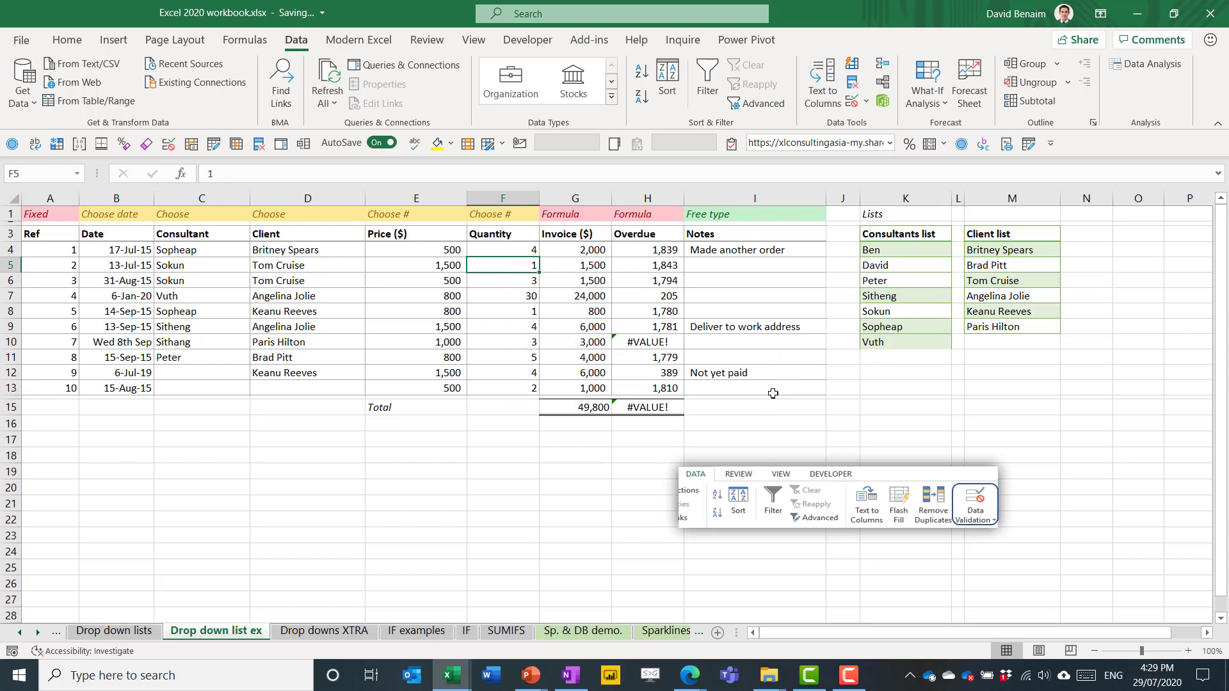
click(854, 106)
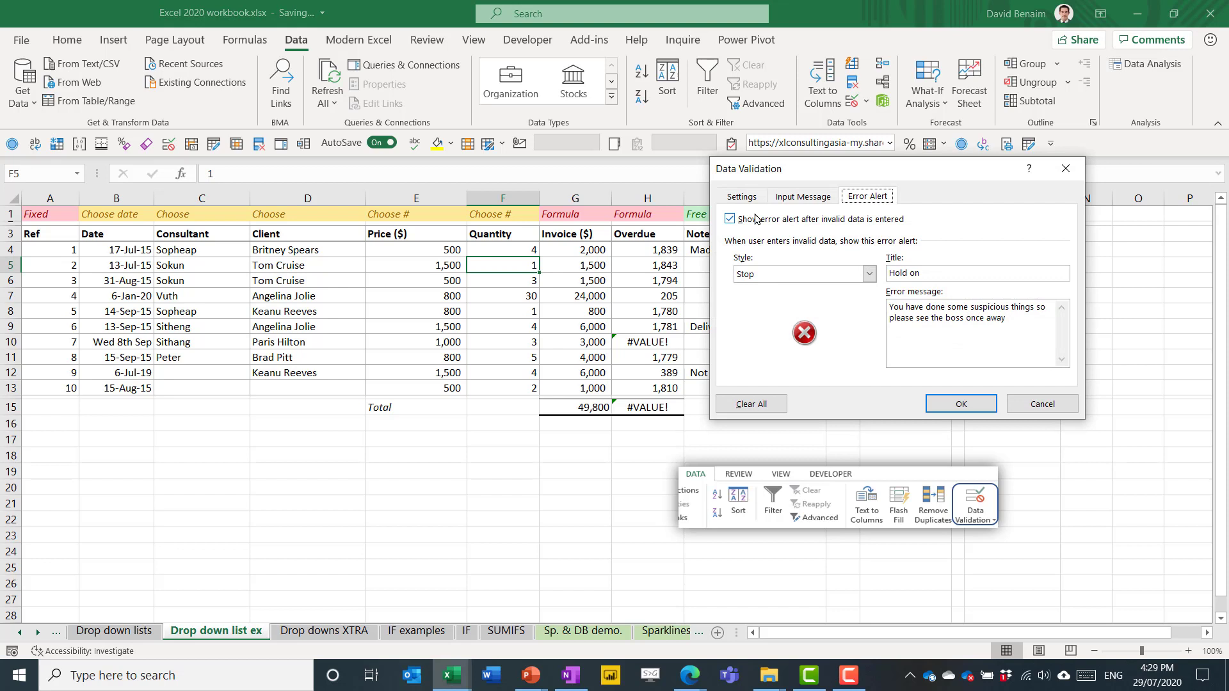
click(741, 196)
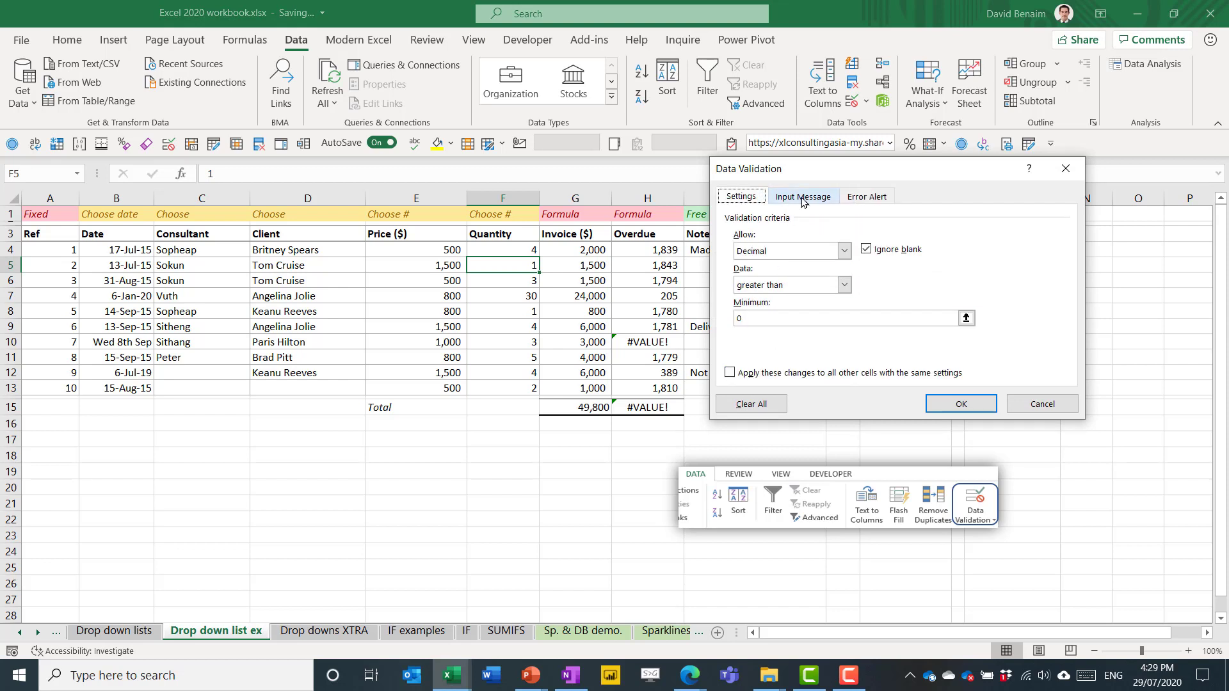
click(1065, 168)
click(510, 214)
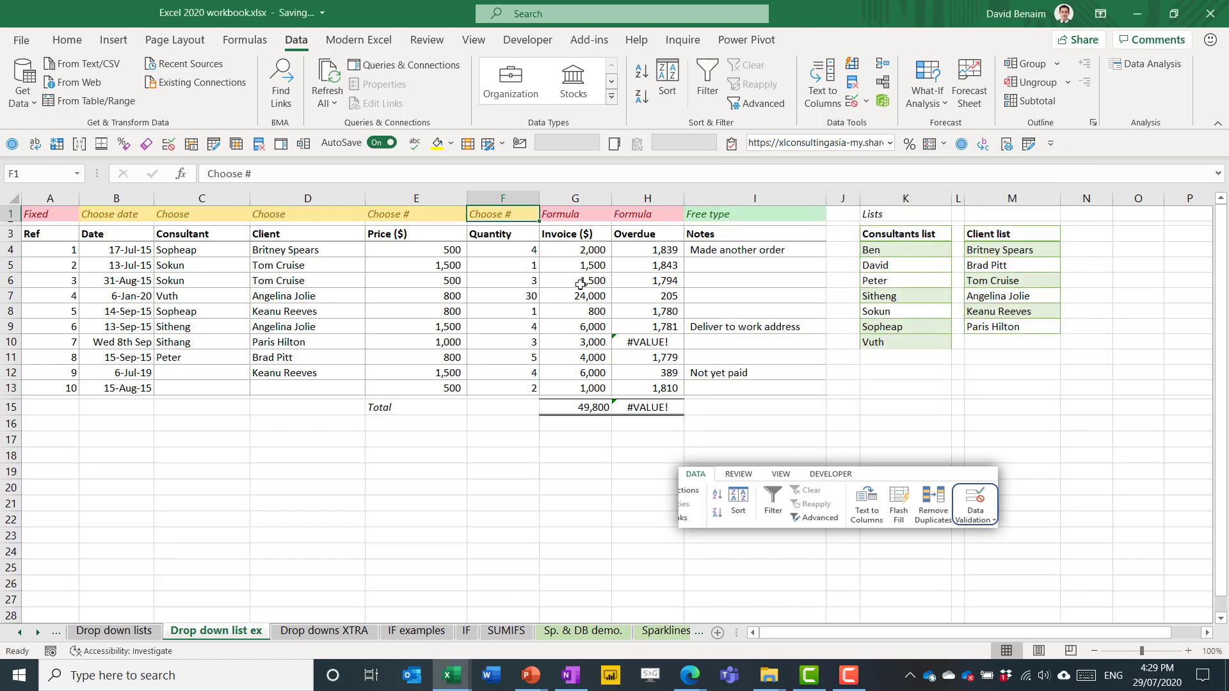
Step: Move along the header row, then select header cells A1 and B1
key(Right)
key(Right)
key(Right)
key(Down)
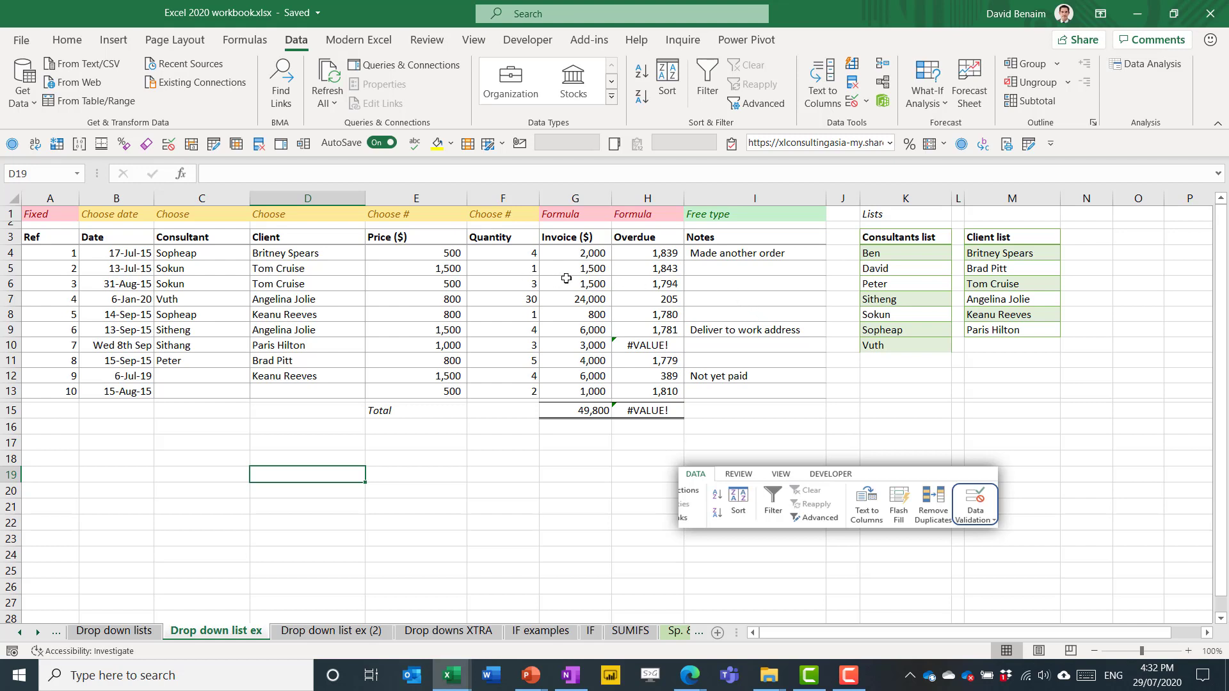
drag(57, 215, 732, 216)
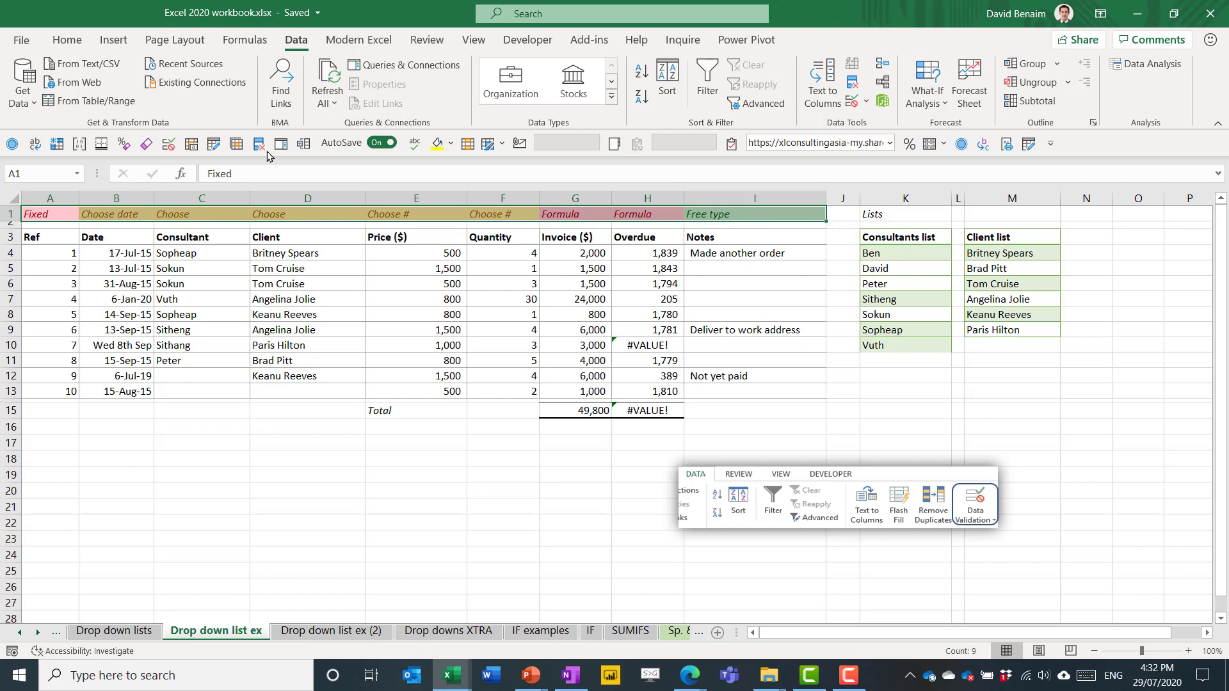
Step: Clear the existing formatting from the row 1 header labels
click(75, 42)
click(951, 101)
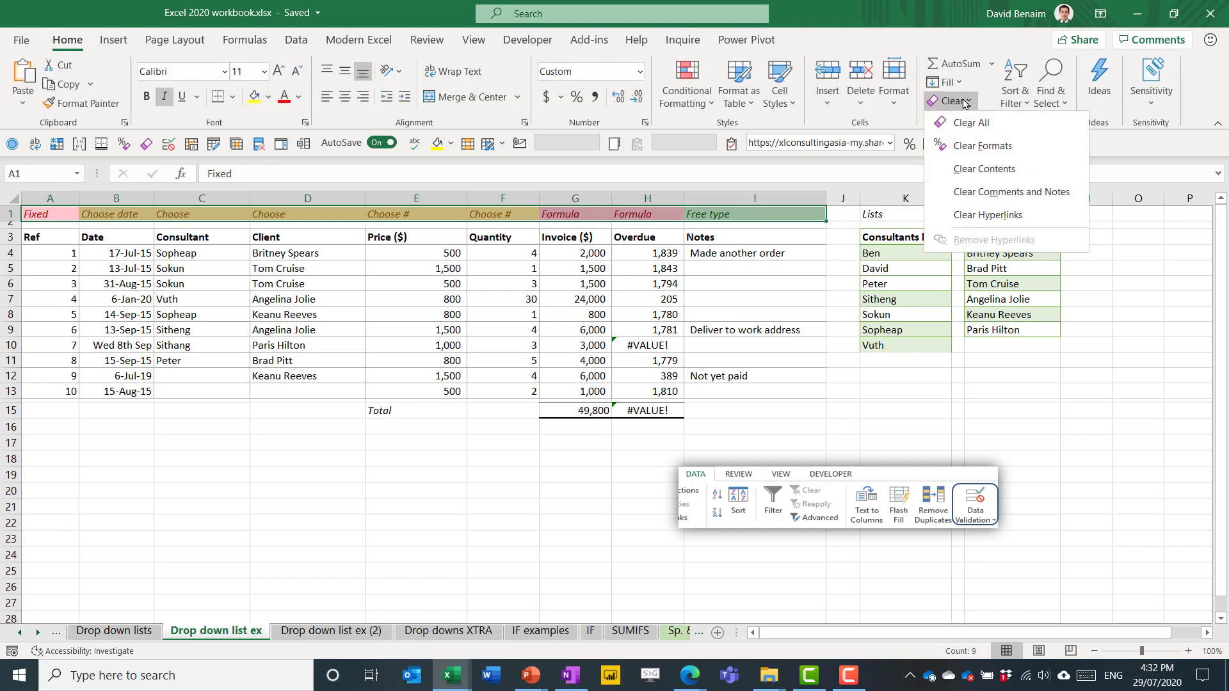
click(1064, 148)
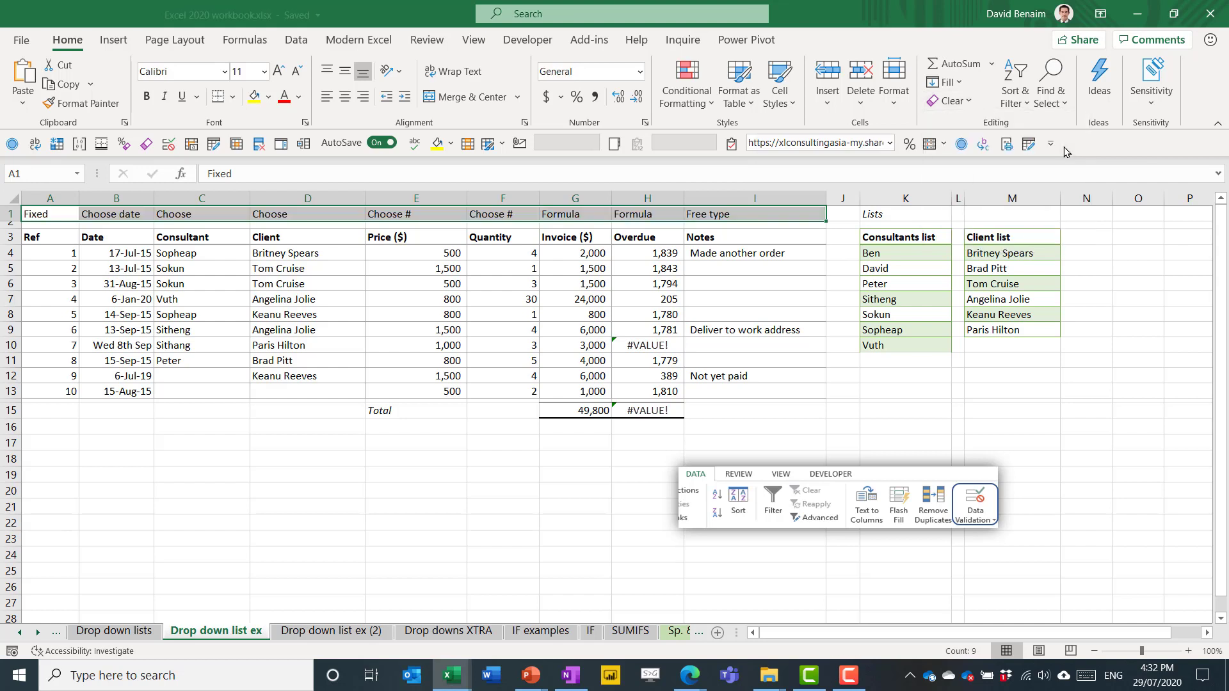
click(391, 318)
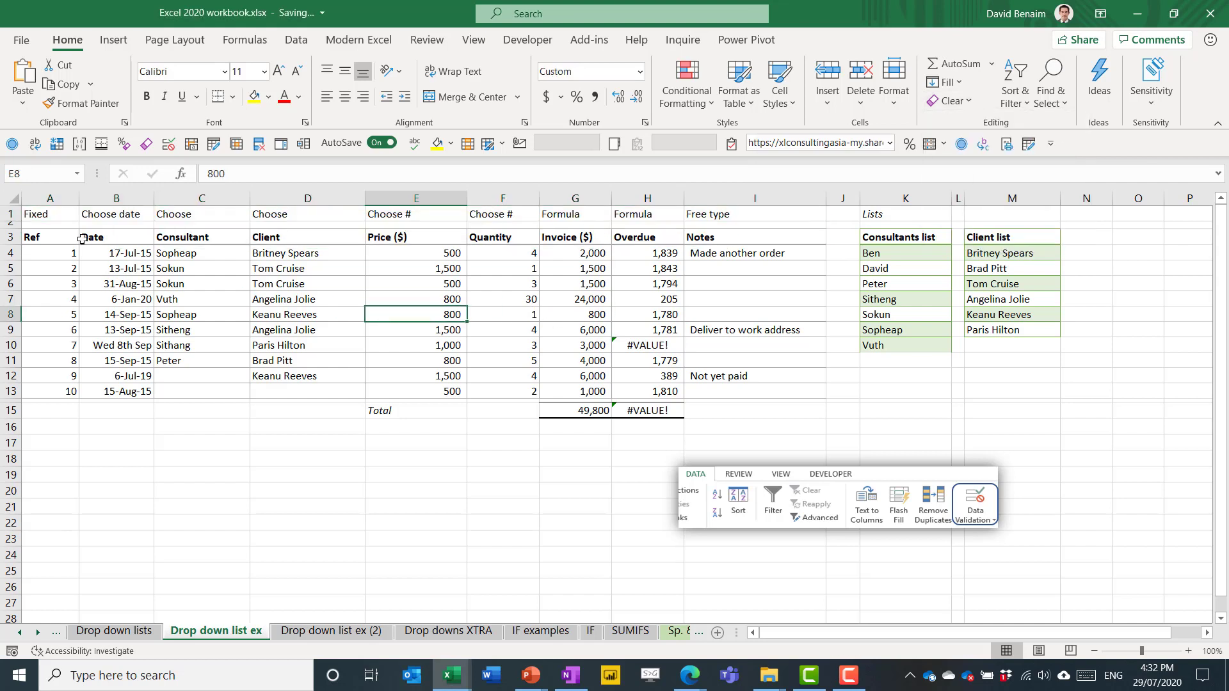
Step: Highlight row 1 headers containing 'Cho' with yellow fill and dark yellow text
drag(51, 214, 735, 213)
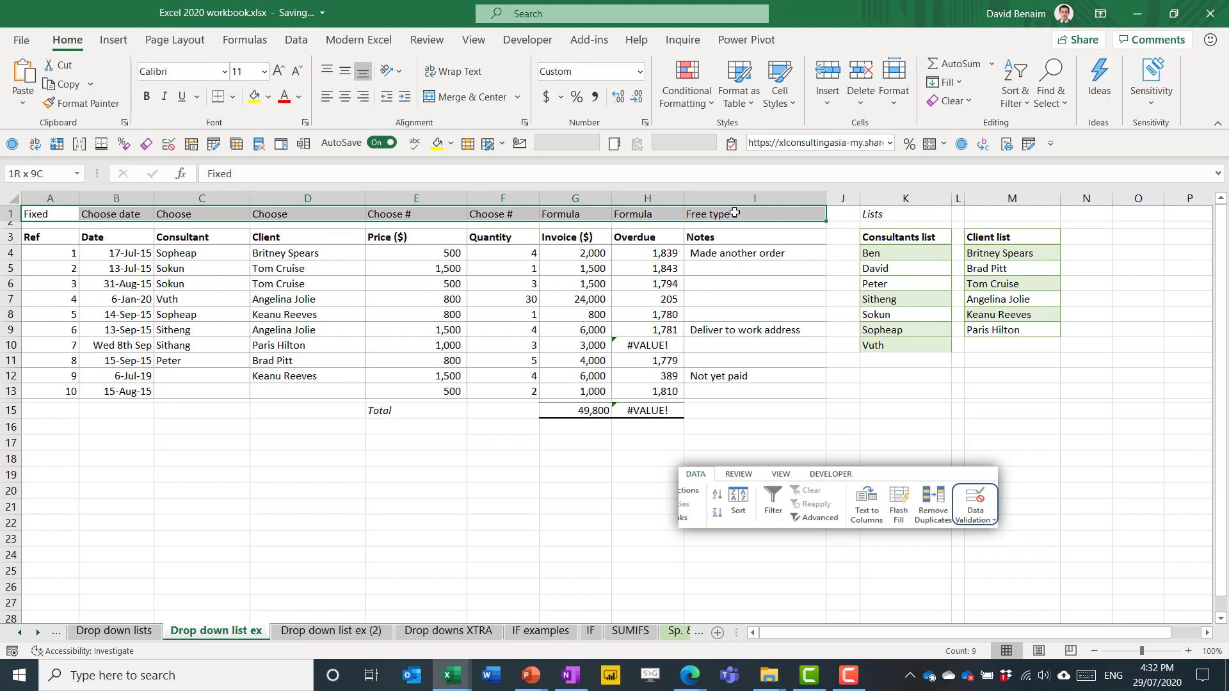
click(684, 104)
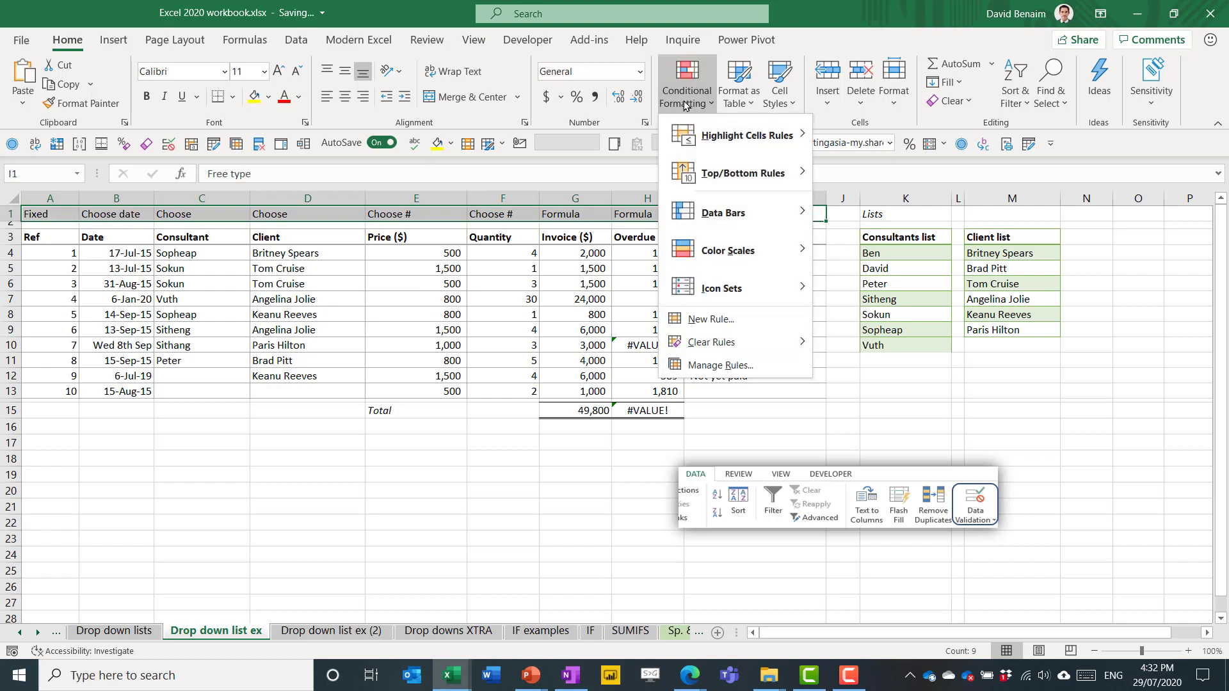
mouse_move(749, 135)
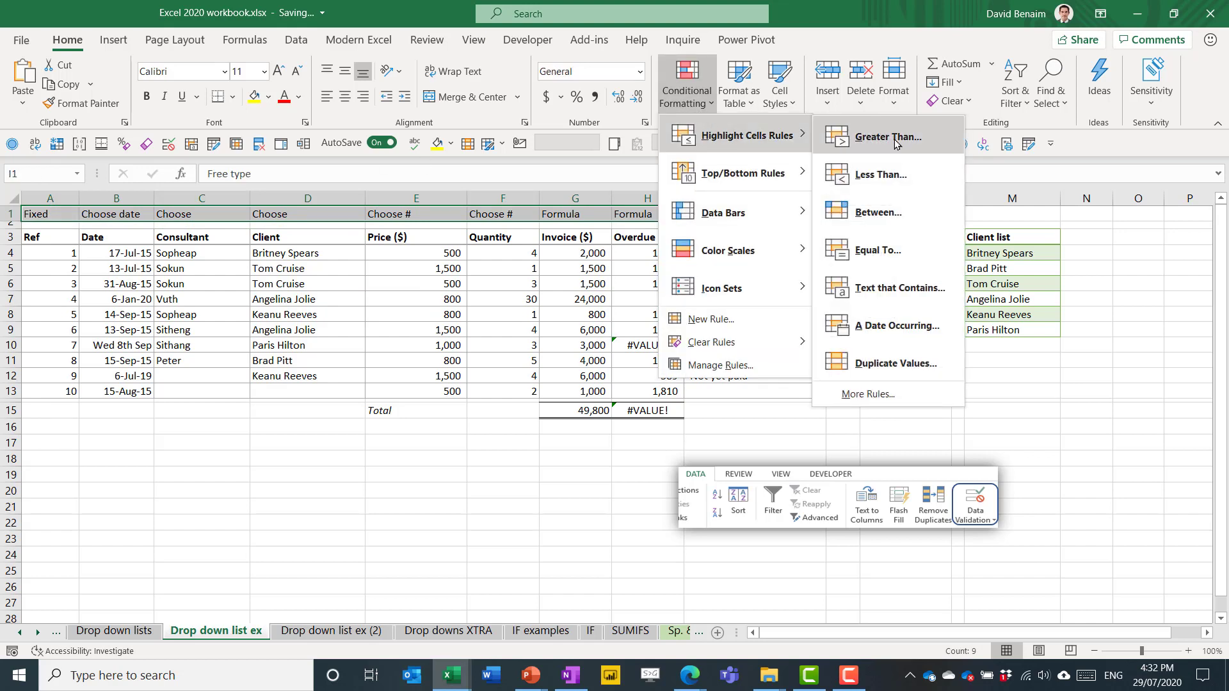
click(883, 297)
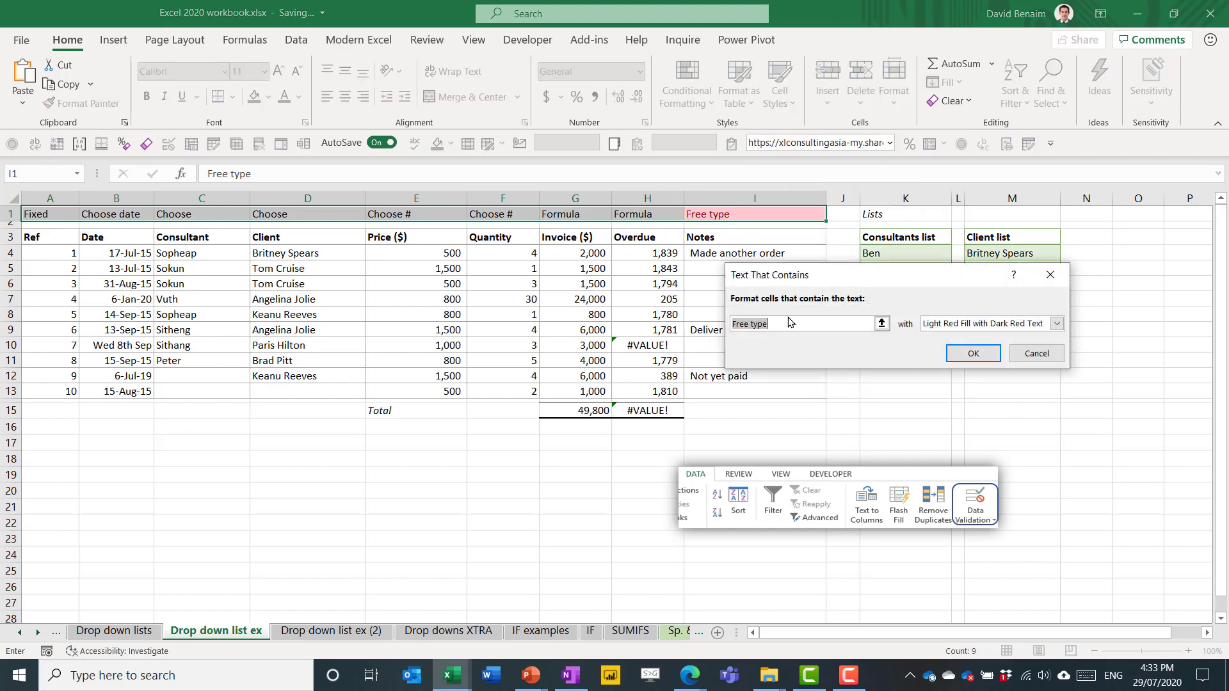
key(Tab)
text(Cho)
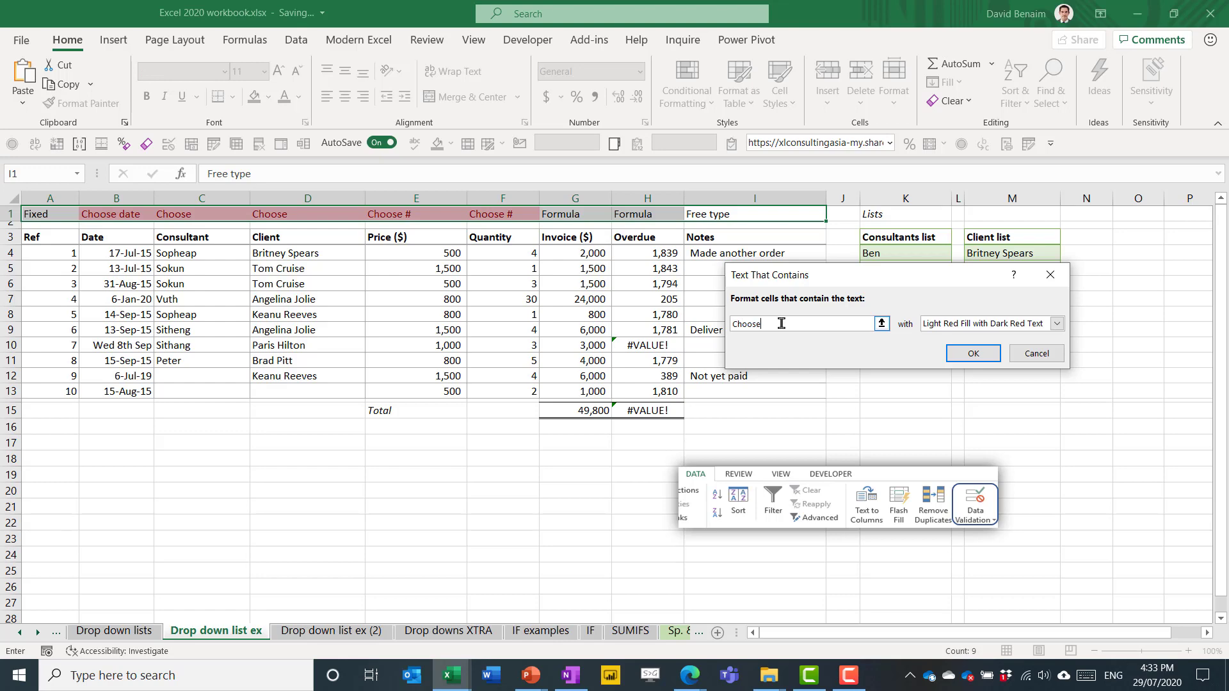
click(989, 326)
click(980, 349)
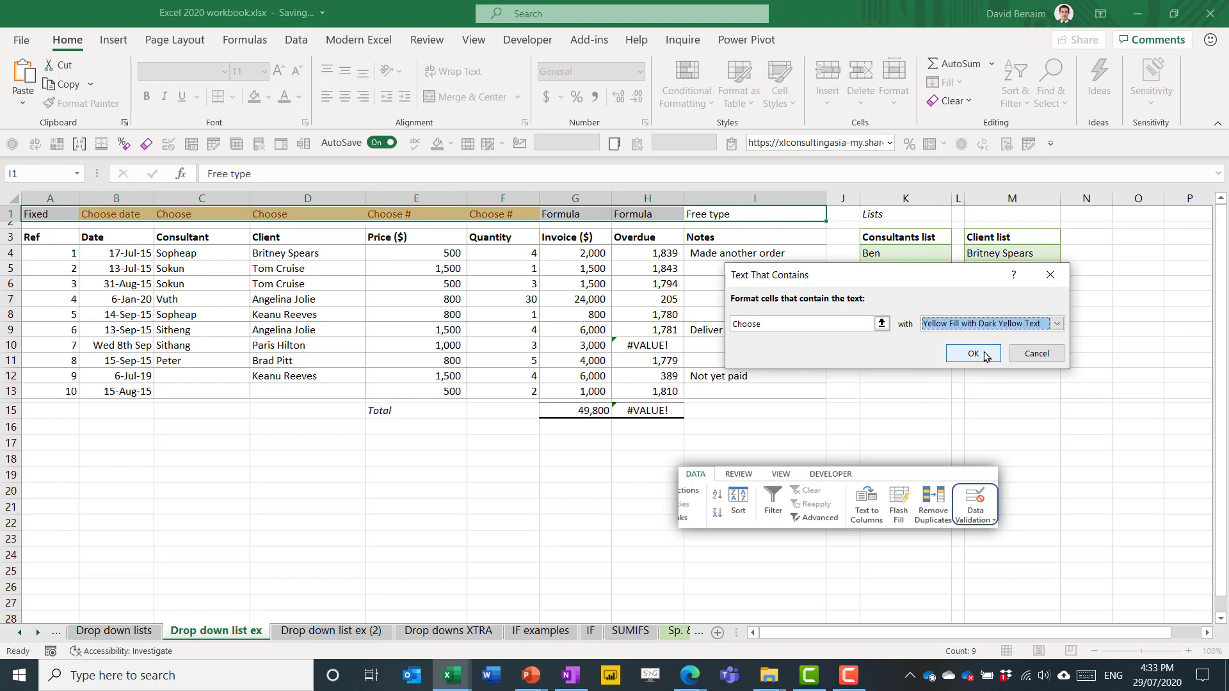
click(986, 354)
Step: Add a Text that Contains rule giving the Free type header green fill with dark green text
click(700, 119)
mouse_move(736, 132)
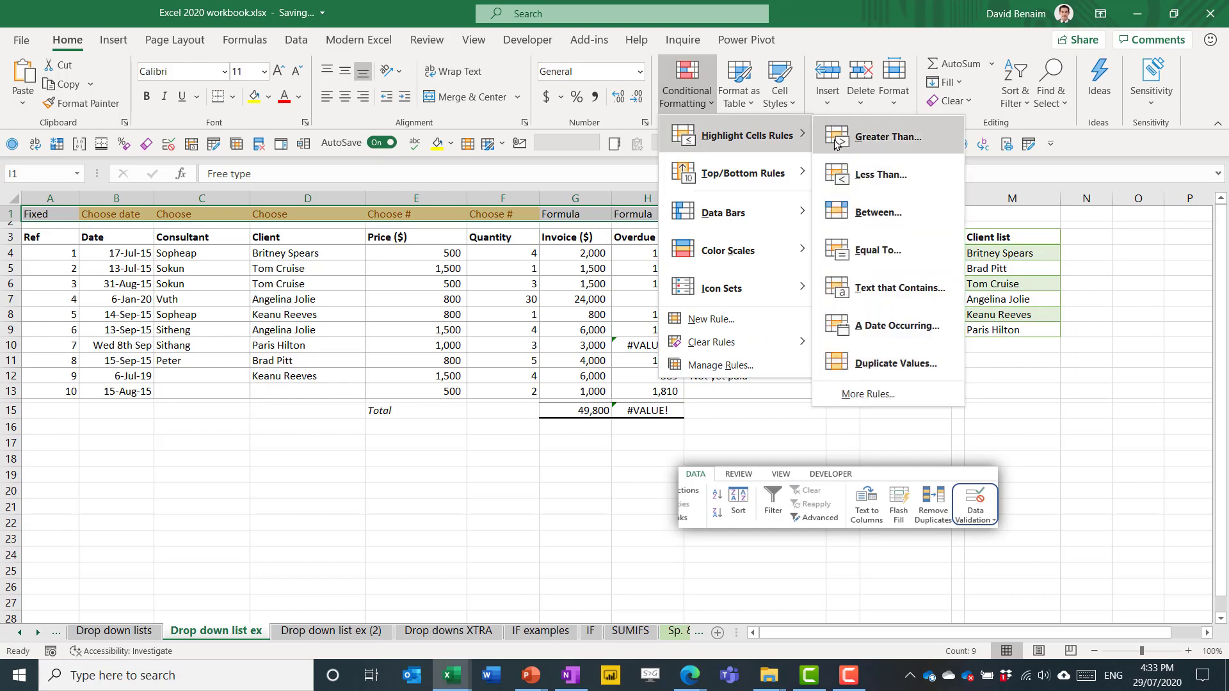
click(916, 283)
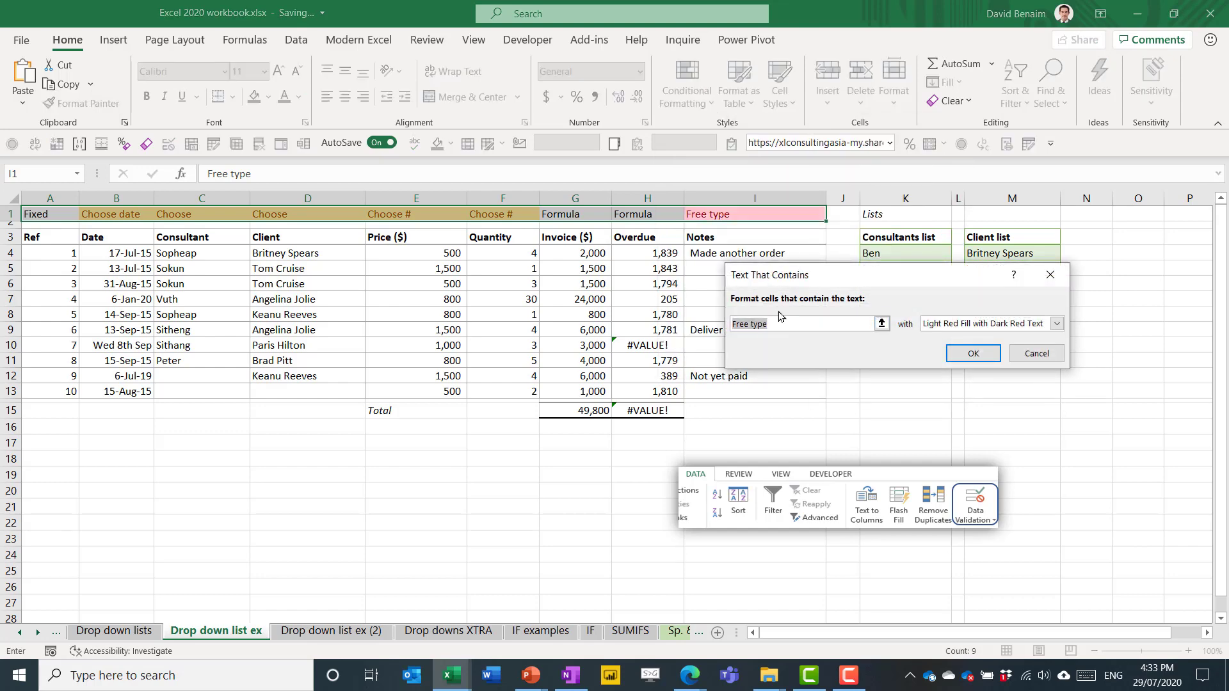
click(1057, 323)
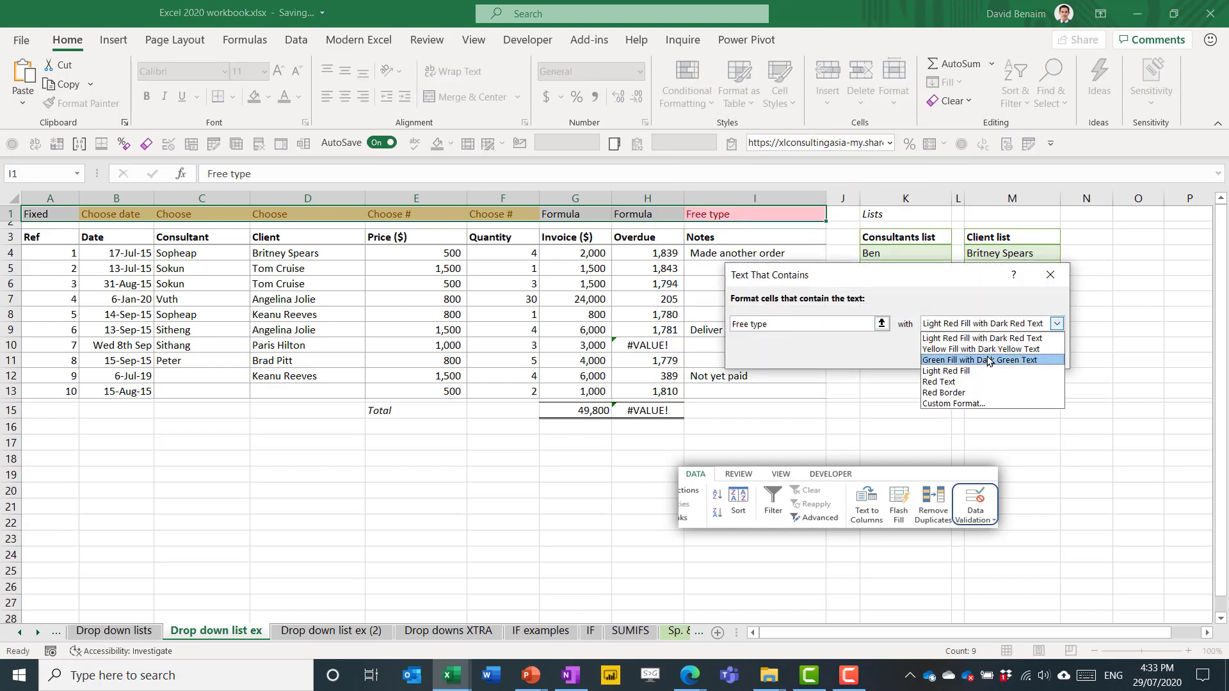
click(986, 357)
click(981, 360)
Step: Highlight headers containing 'formu' with light red fill and dark red text
click(687, 90)
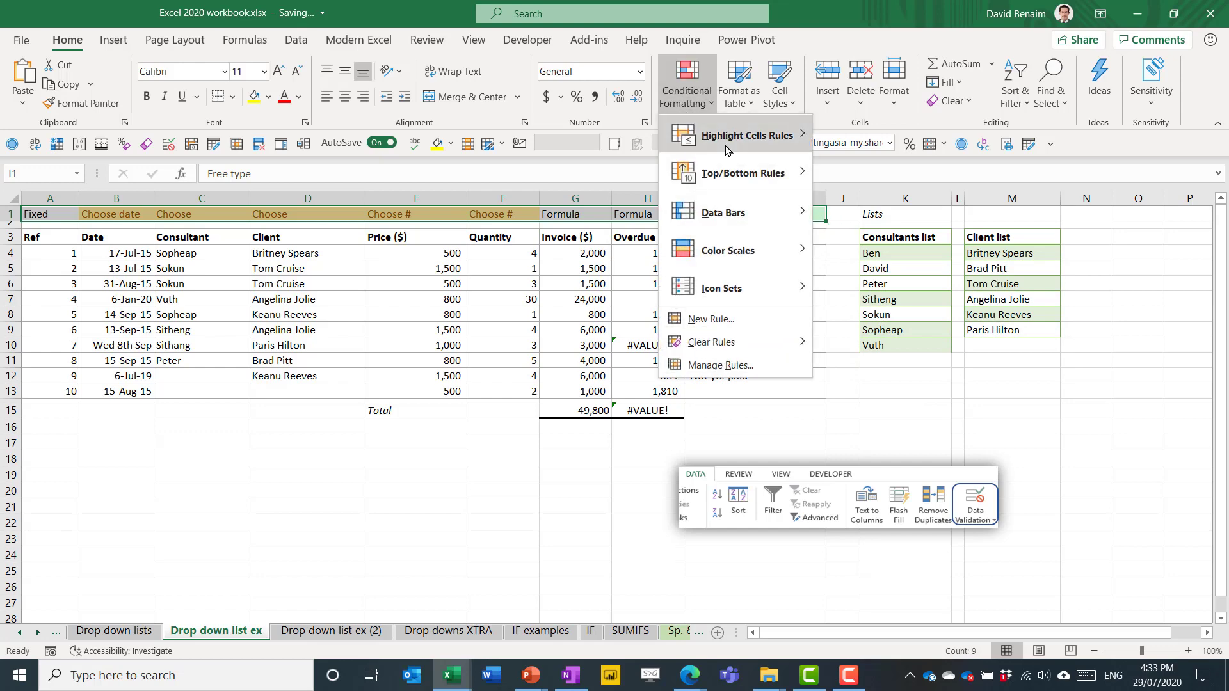
mouse_move(745, 135)
click(902, 287)
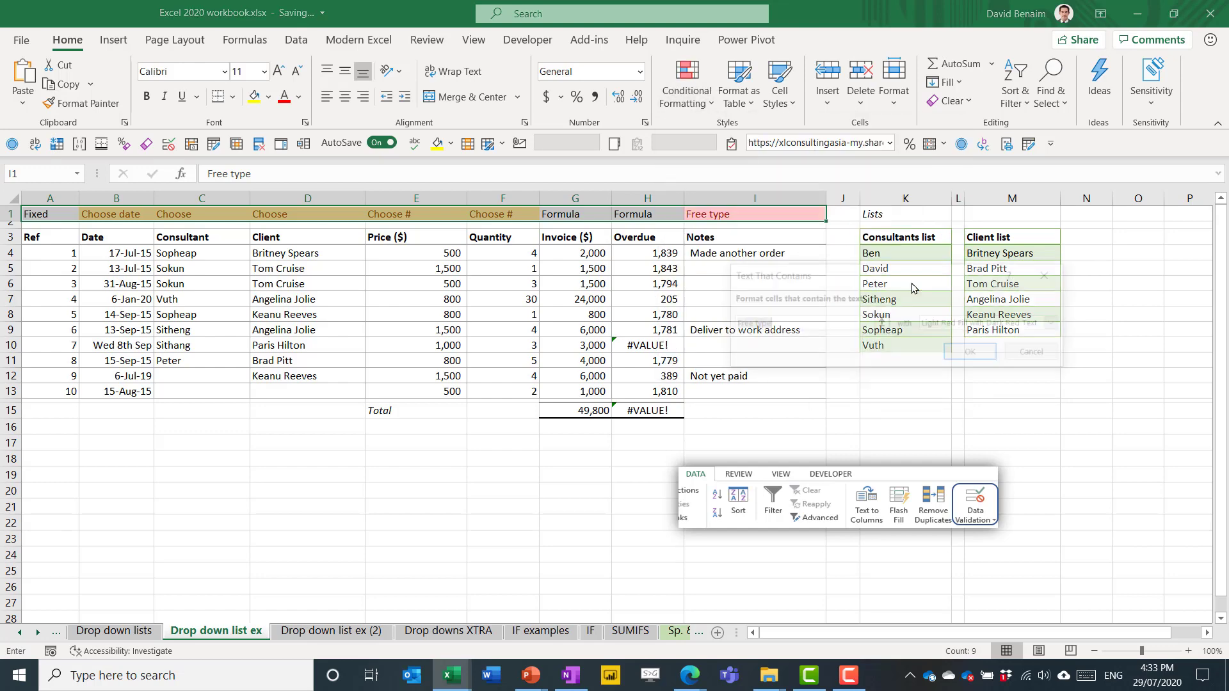
text(formula)
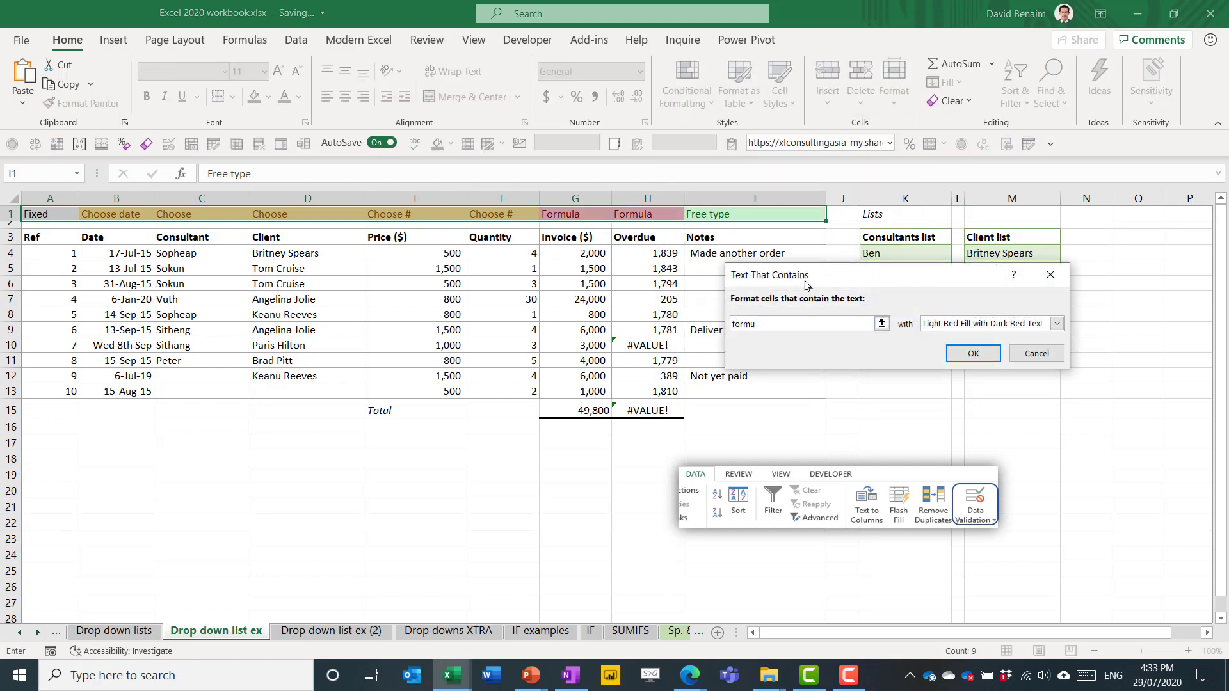
click(973, 356)
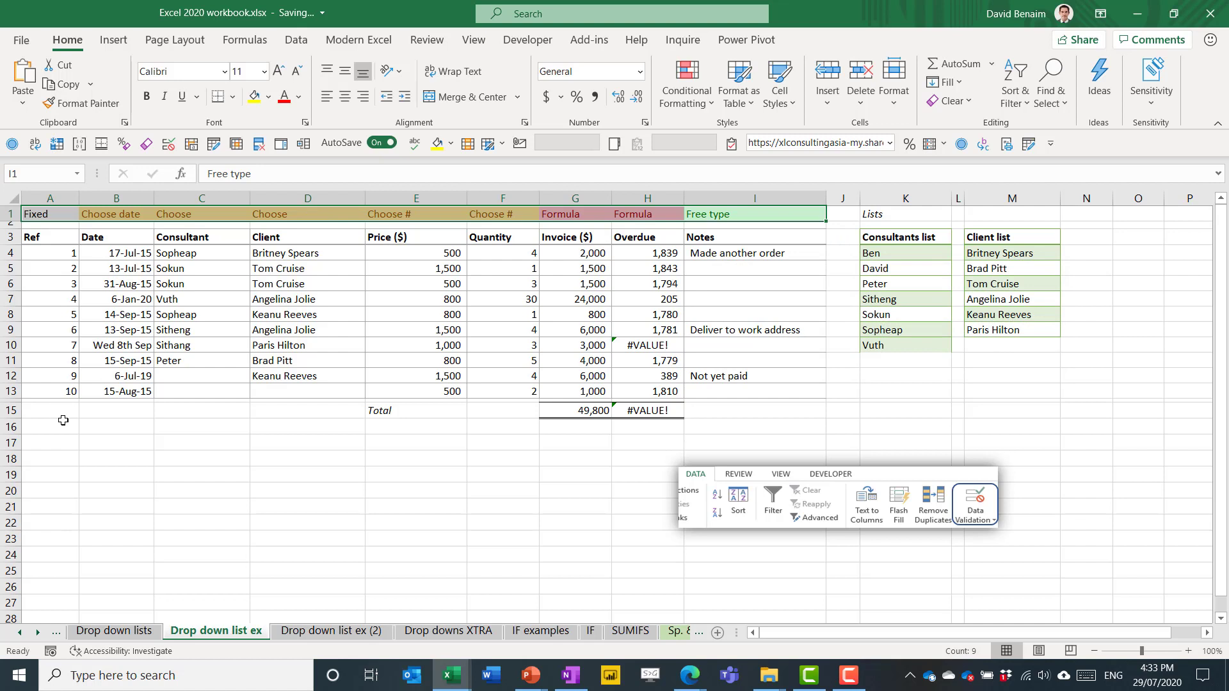
Step: Enter 'asdsadw' in C1 and undo it, then cancel a 'Formula' edit so C1 stays Choose
click(562, 282)
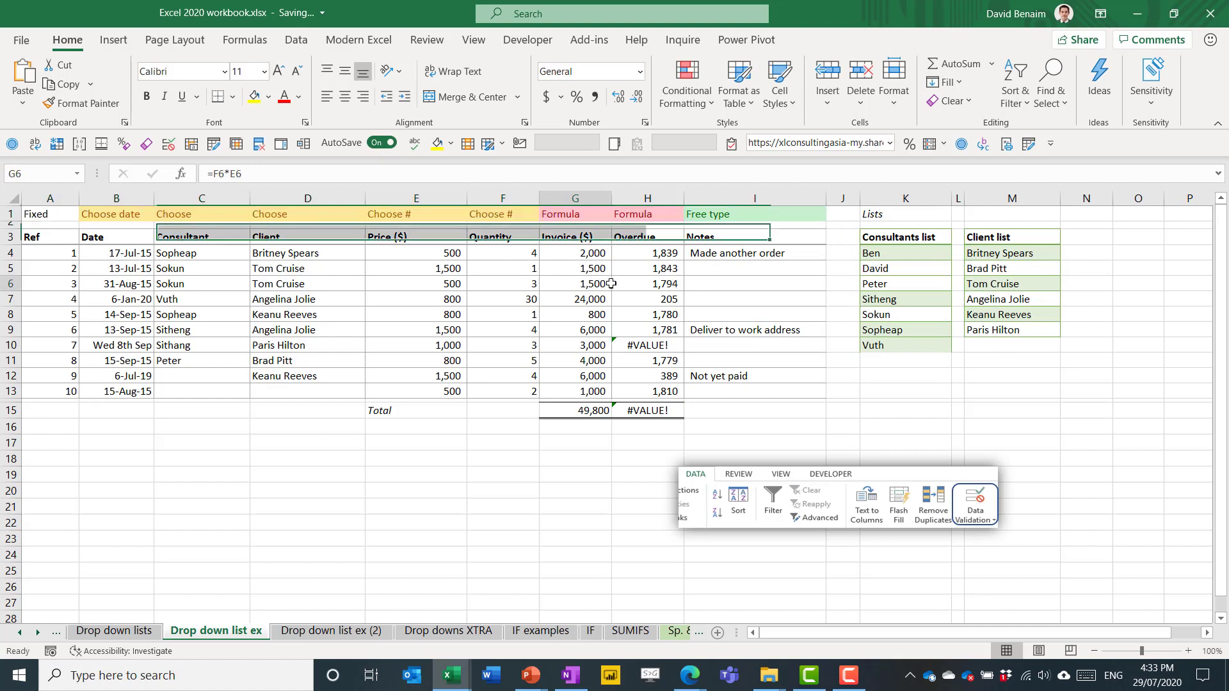
click(214, 215)
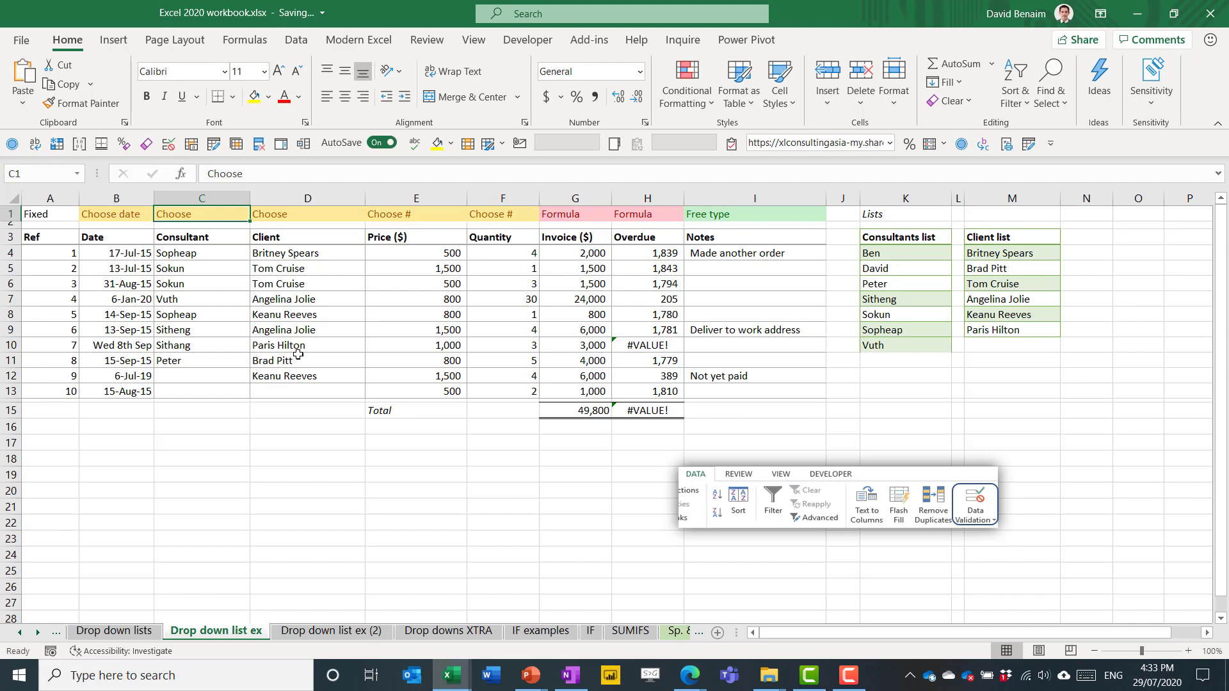
text(asdsadw)
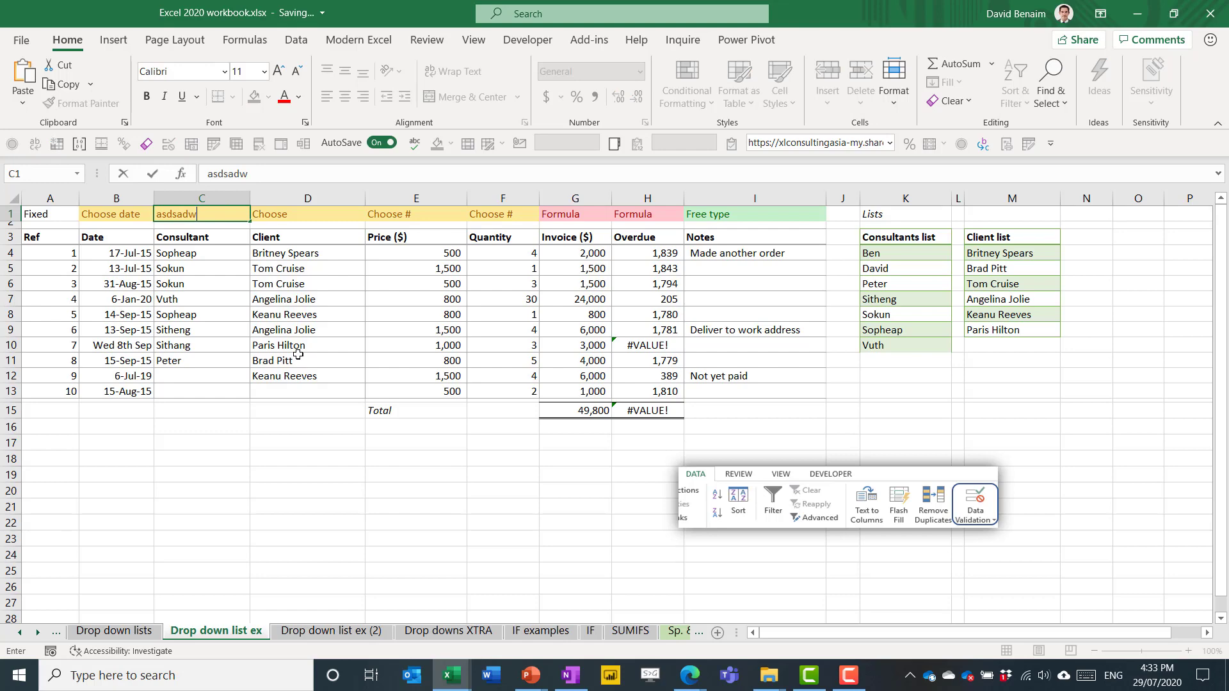
key(Return)
key(ctrl+z)
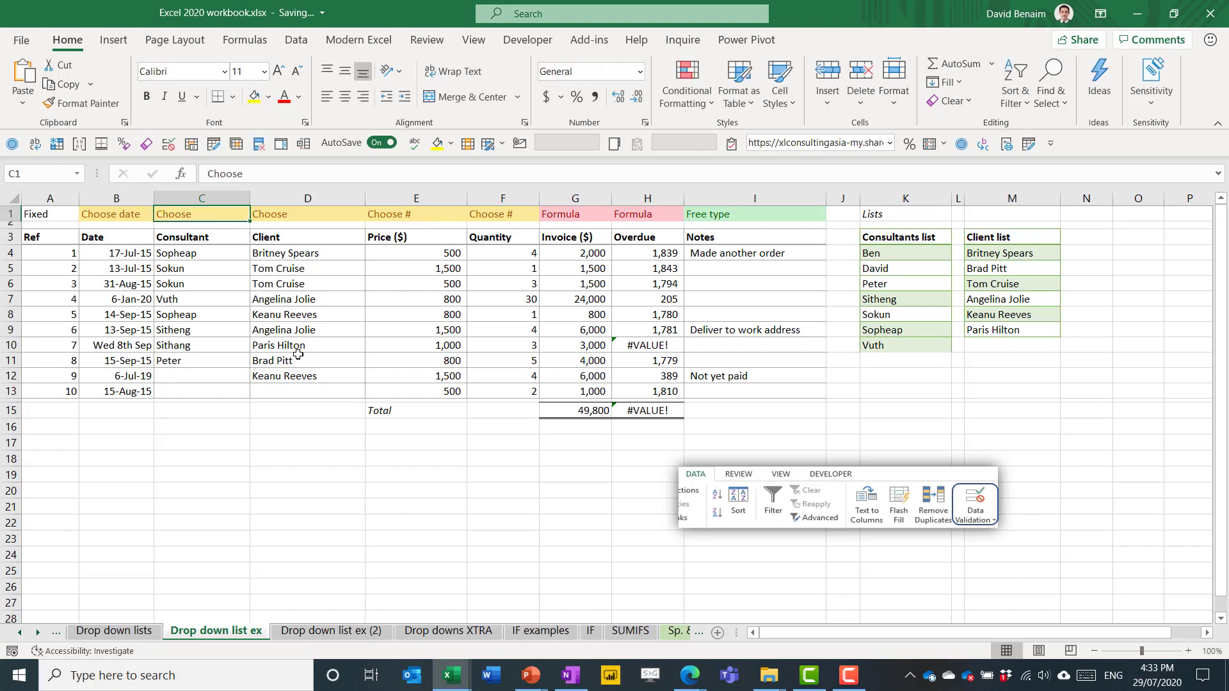
text(Formula here)
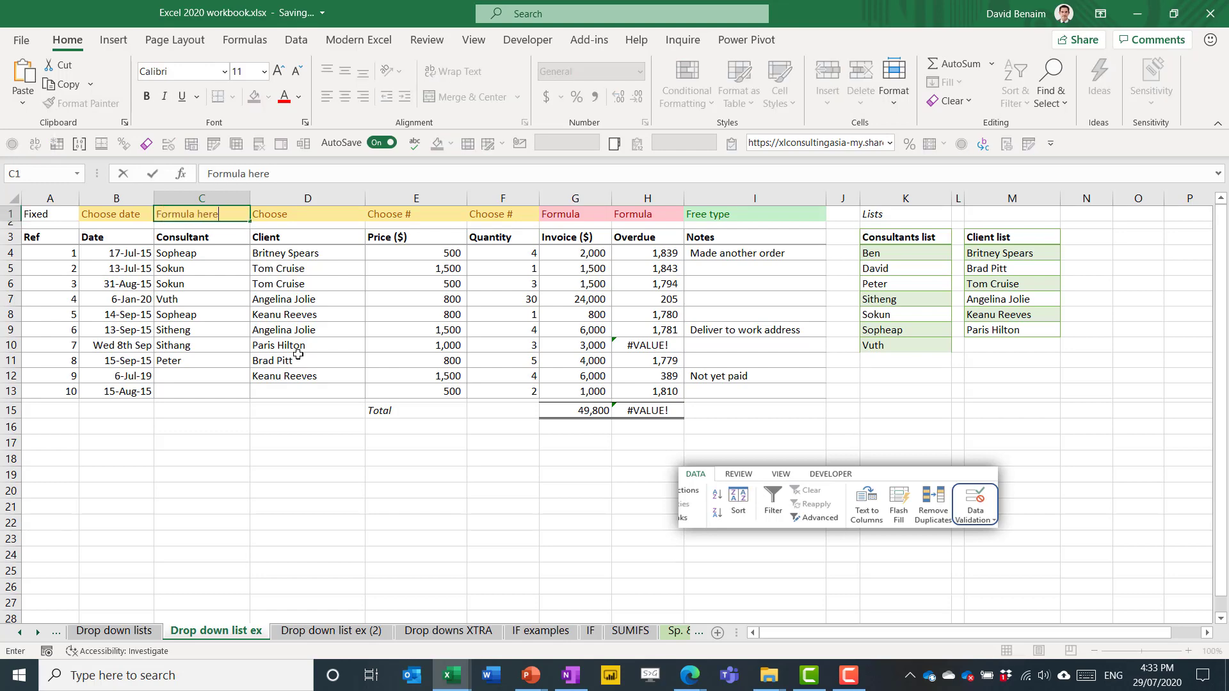
key(Escape)
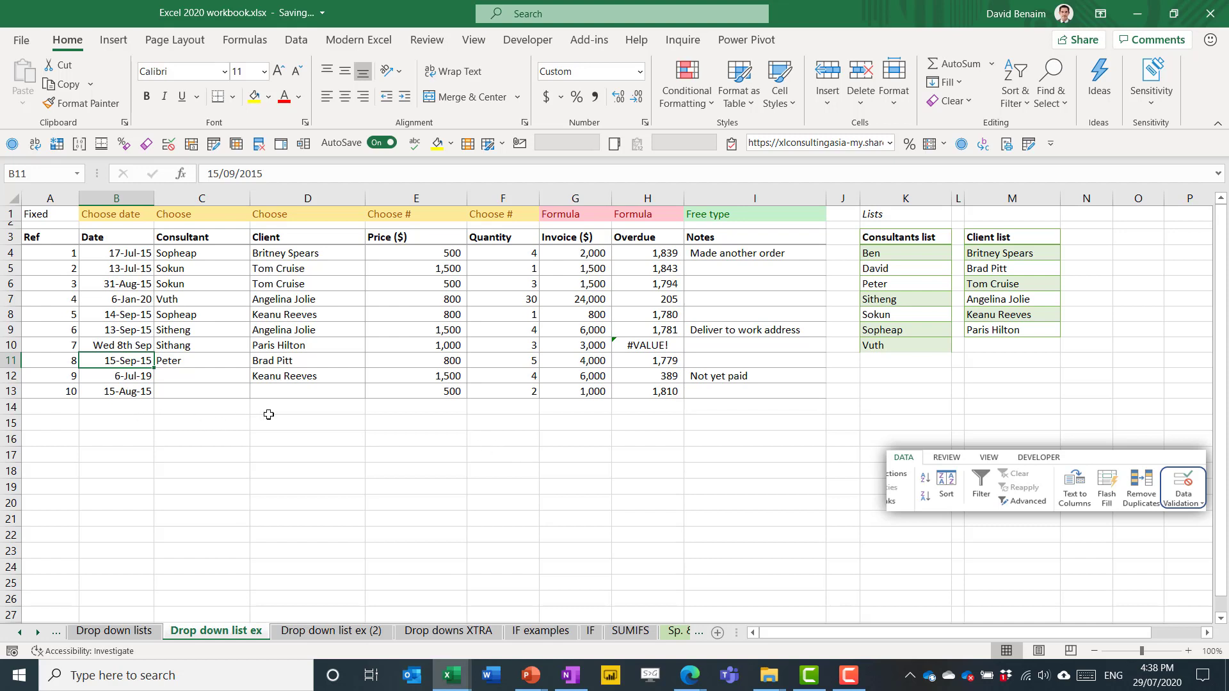
Step: Try filling C13 down to row 19, check C14's consultant dropdown, then undo the fill
click(217, 390)
drag(249, 397, 250, 490)
click(237, 408)
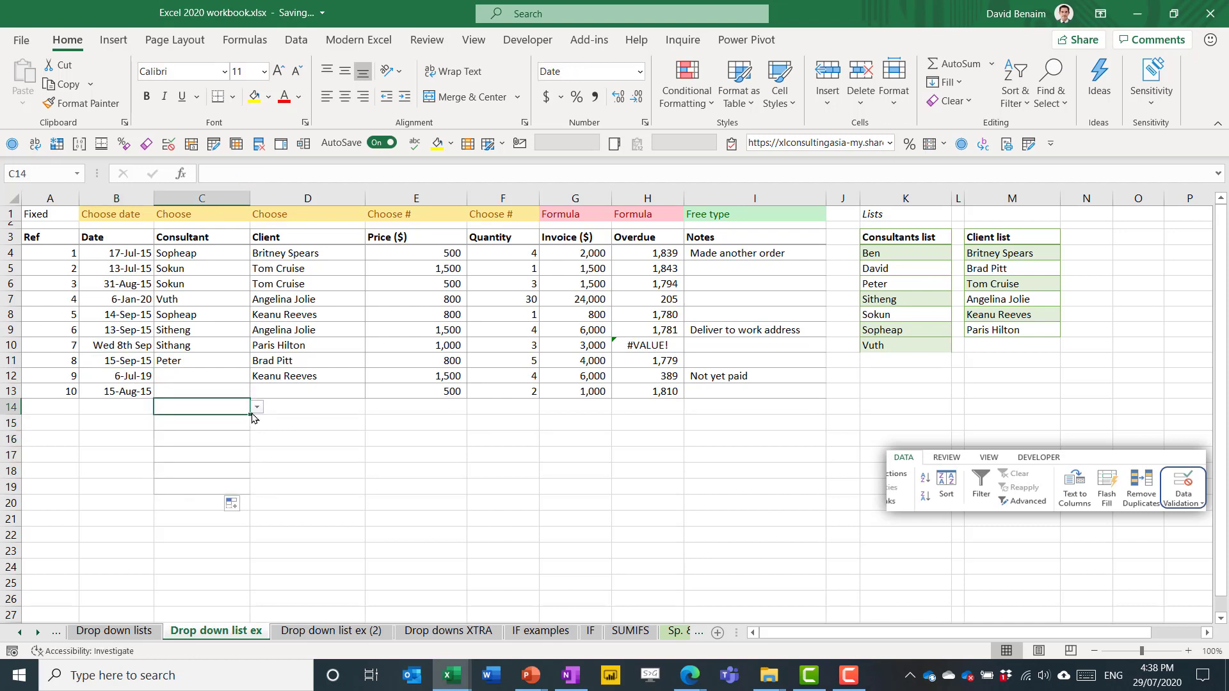
click(257, 407)
click(234, 412)
key(ctrl+z)
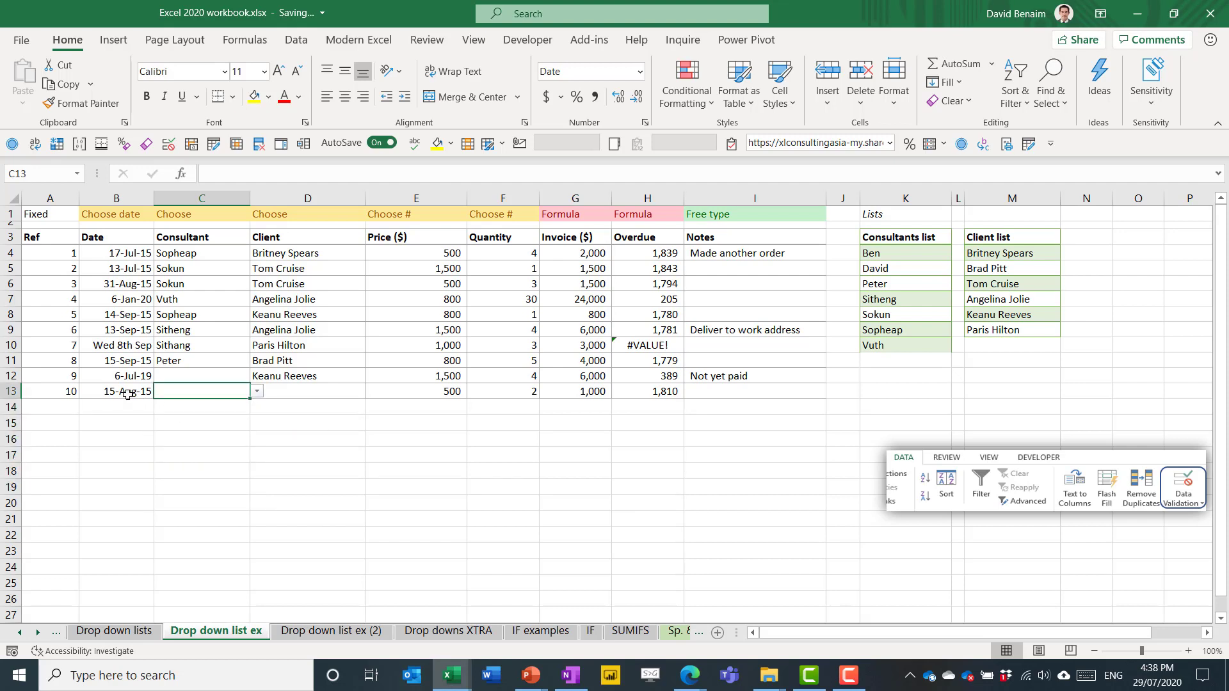
Step: Copy B13:F13 and Paste Special only its Validation onto B14:F26
drag(126, 393, 486, 389)
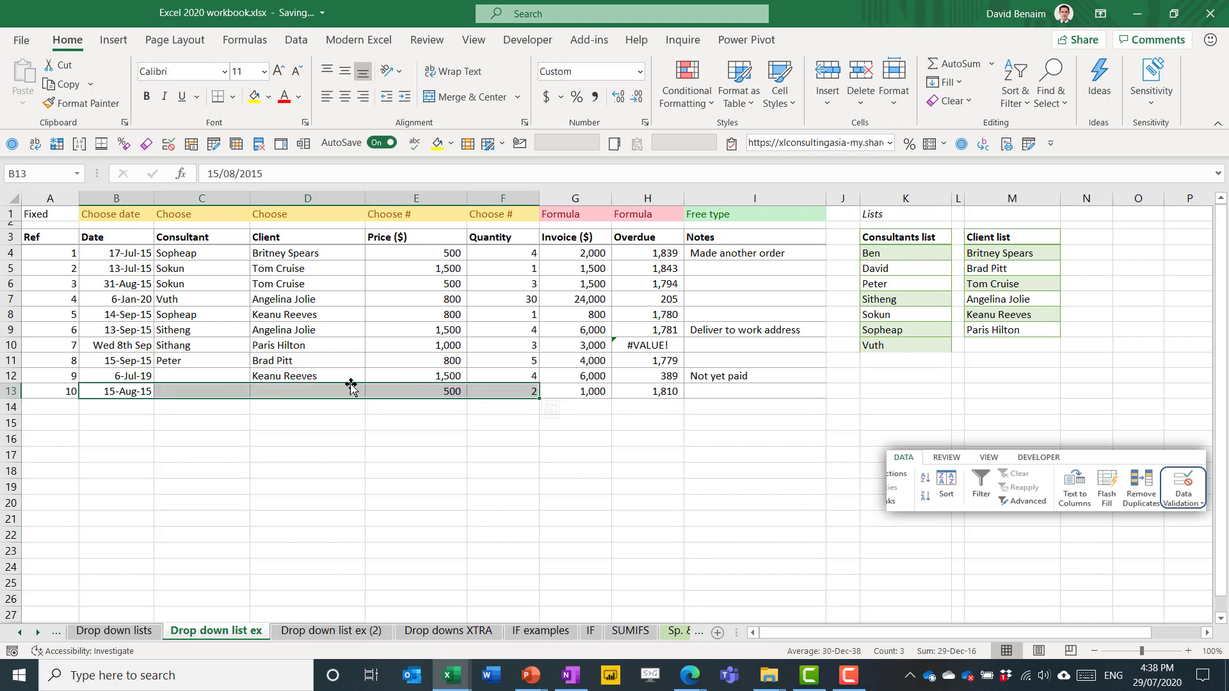
click(65, 84)
drag(118, 408, 499, 600)
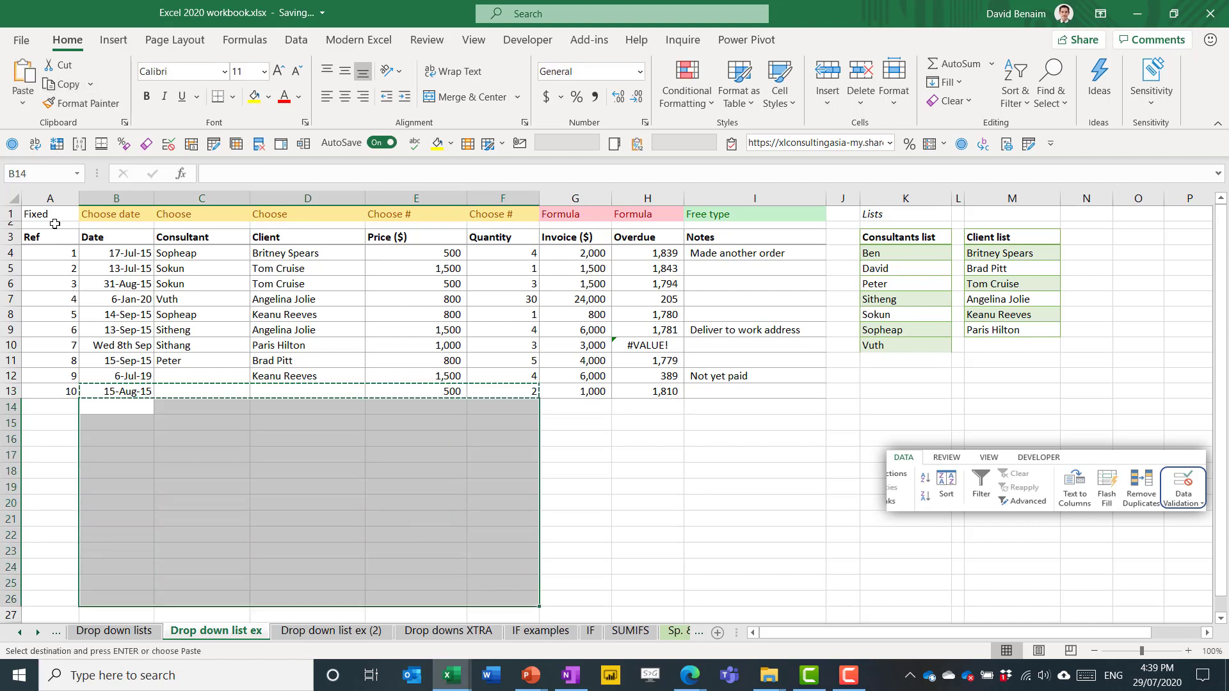
click(23, 101)
click(96, 300)
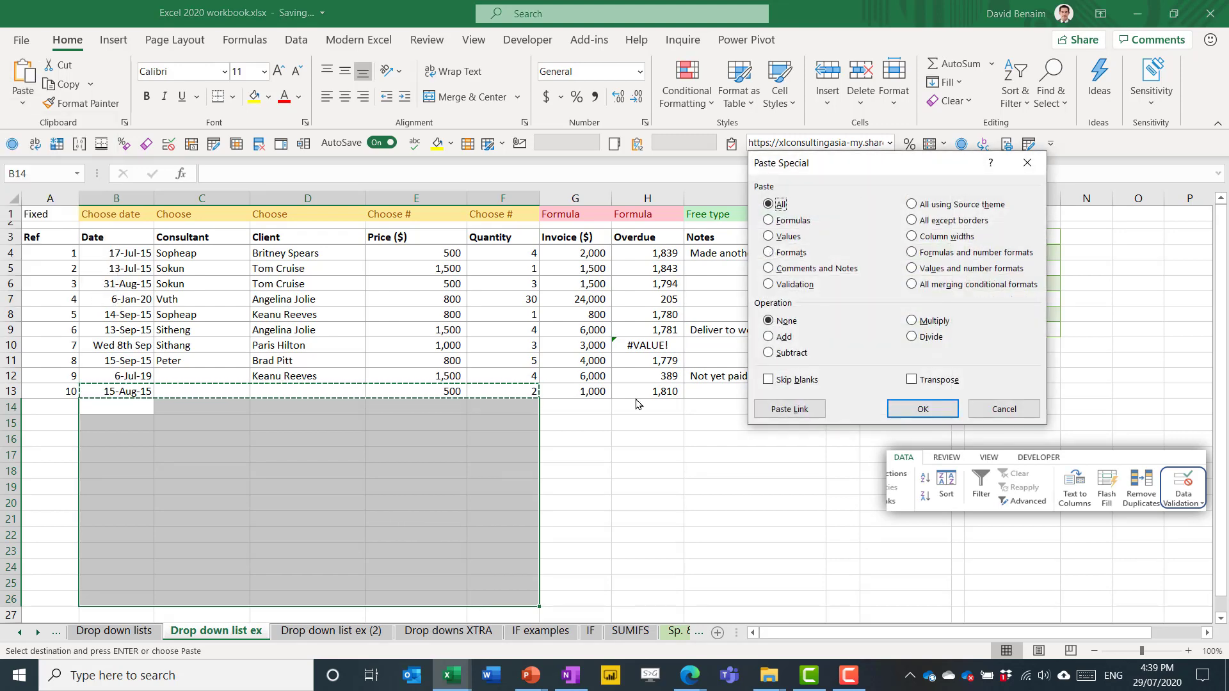
click(794, 284)
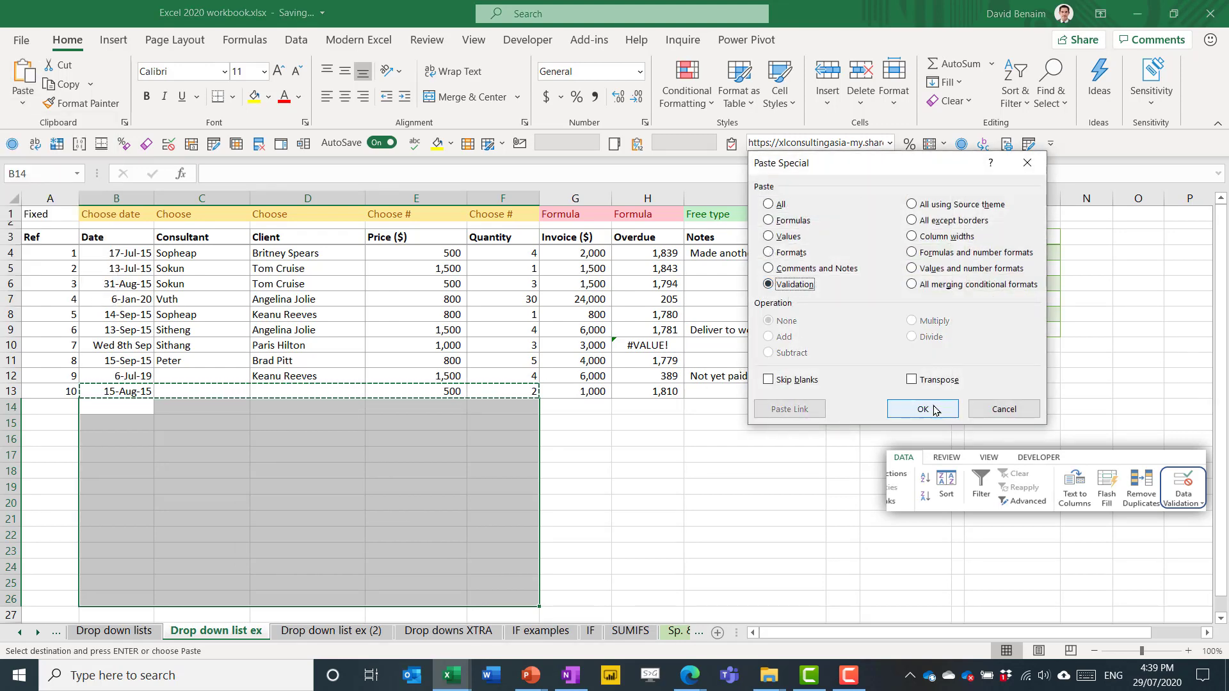
click(928, 411)
Step: Verify C15 now offers the consultant dropdown, then clear the copy marquee
click(100, 424)
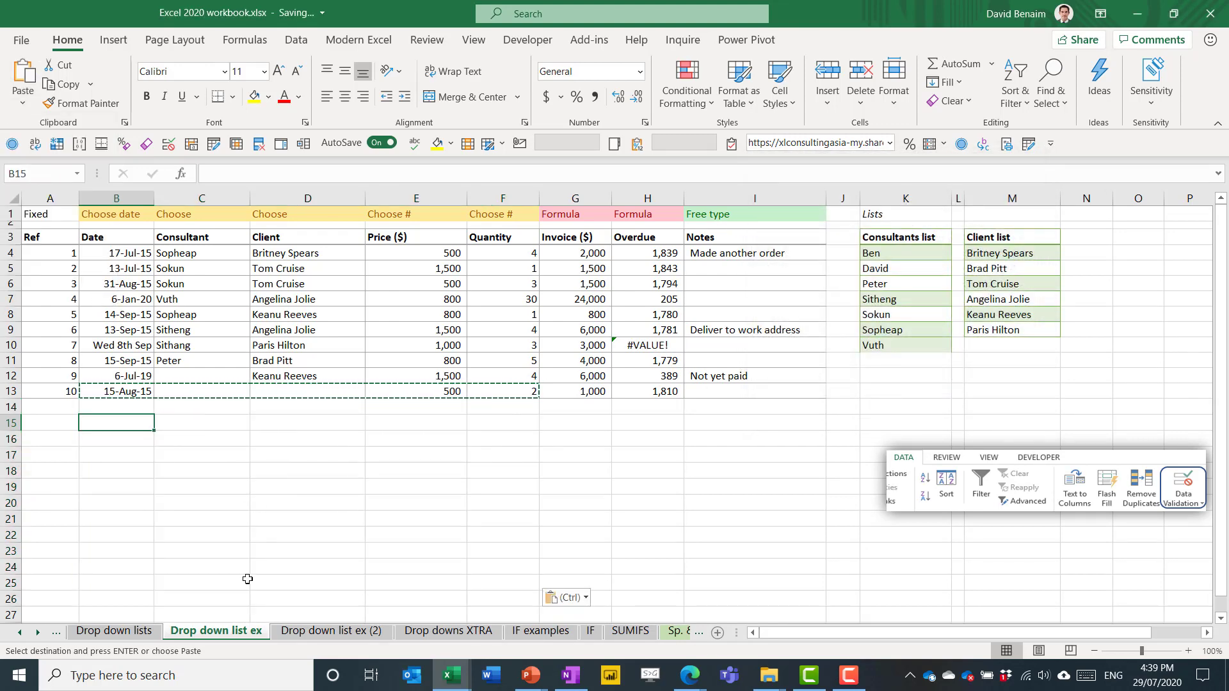
key(Right)
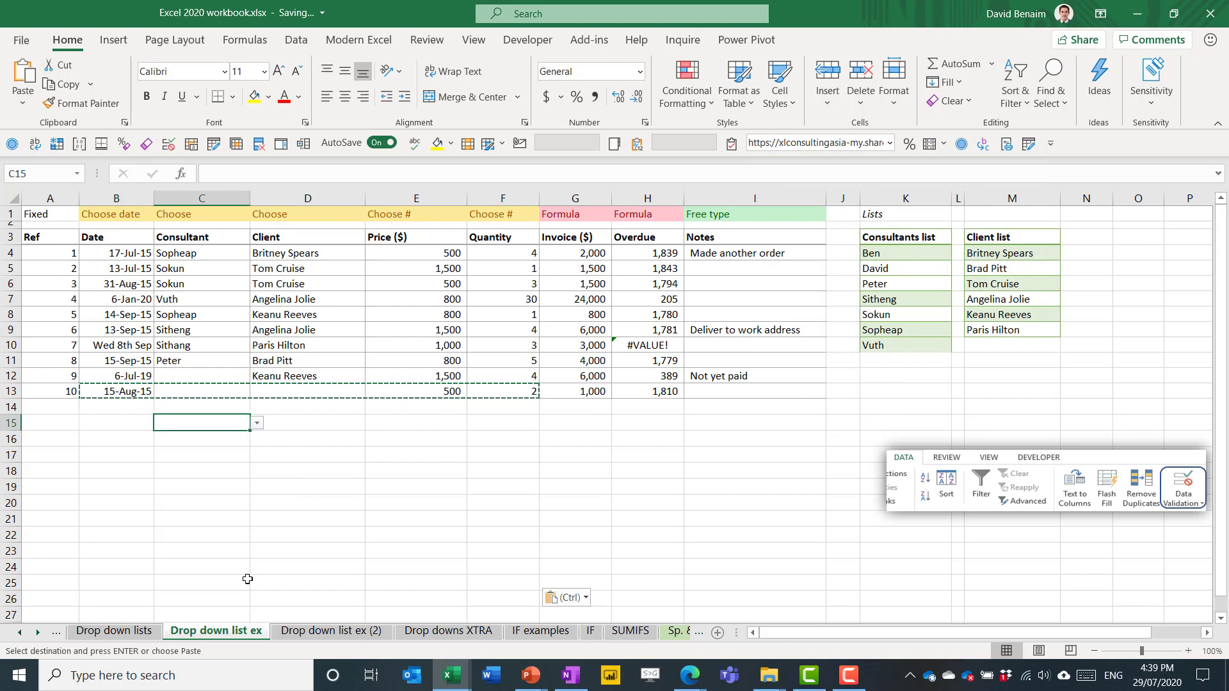
click(260, 419)
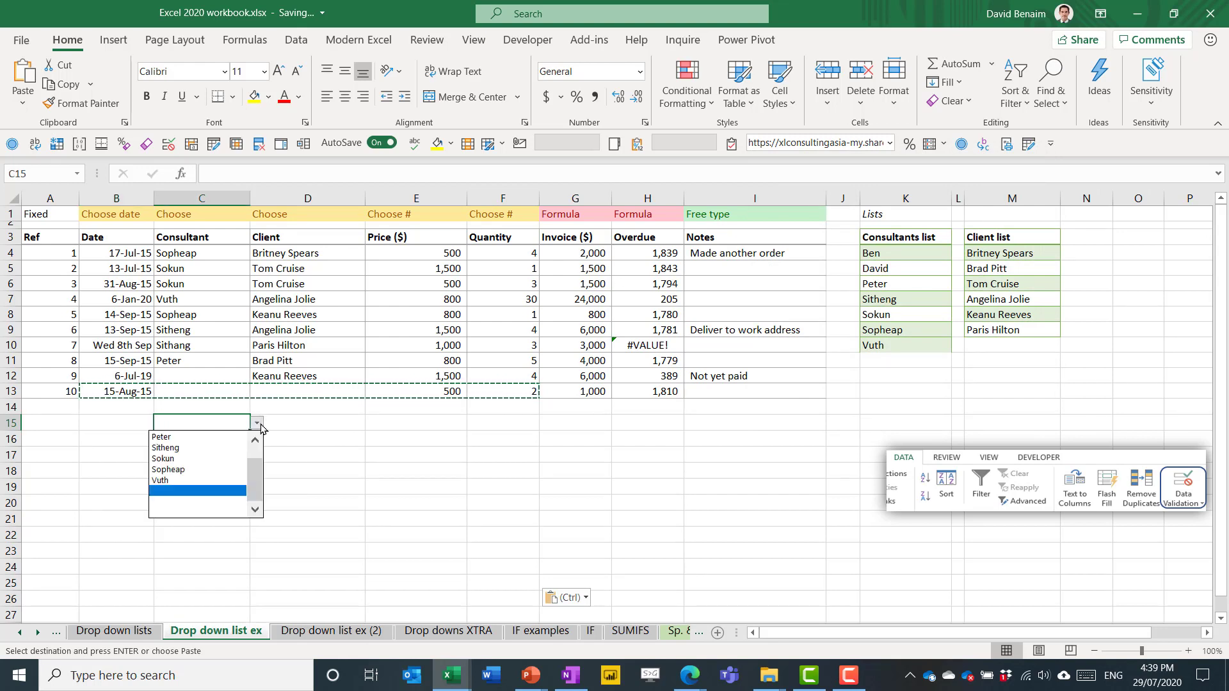
click(258, 426)
key(ctrl+z)
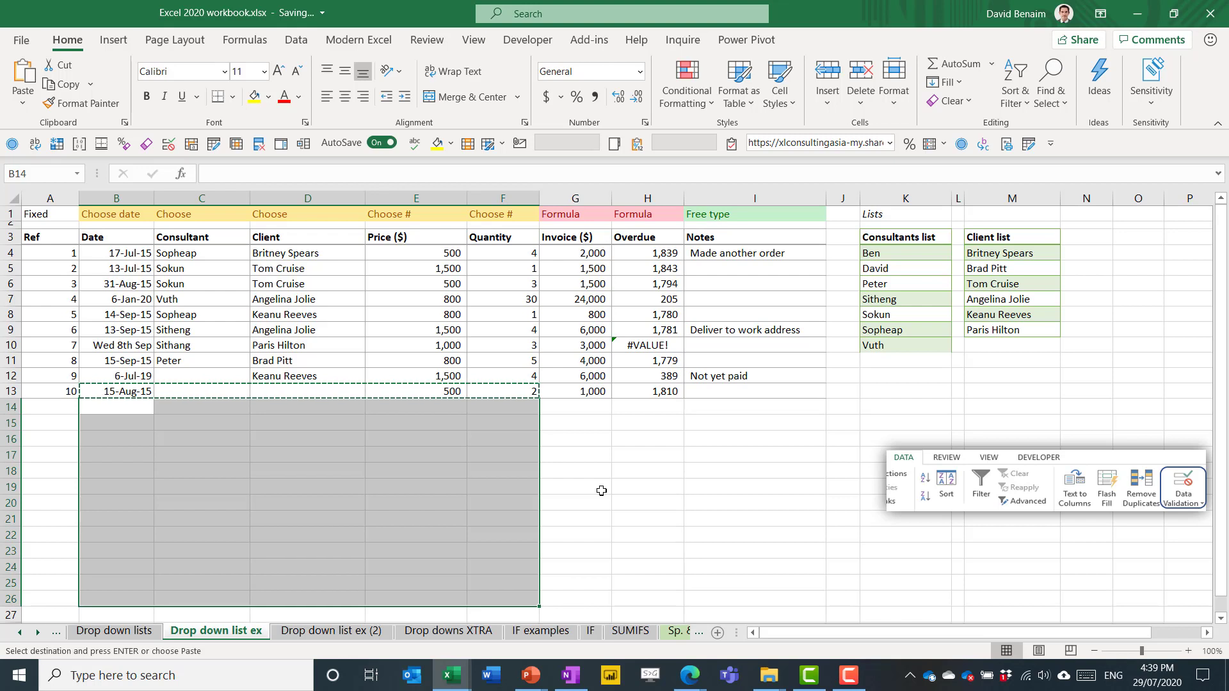
key(Escape)
click(573, 437)
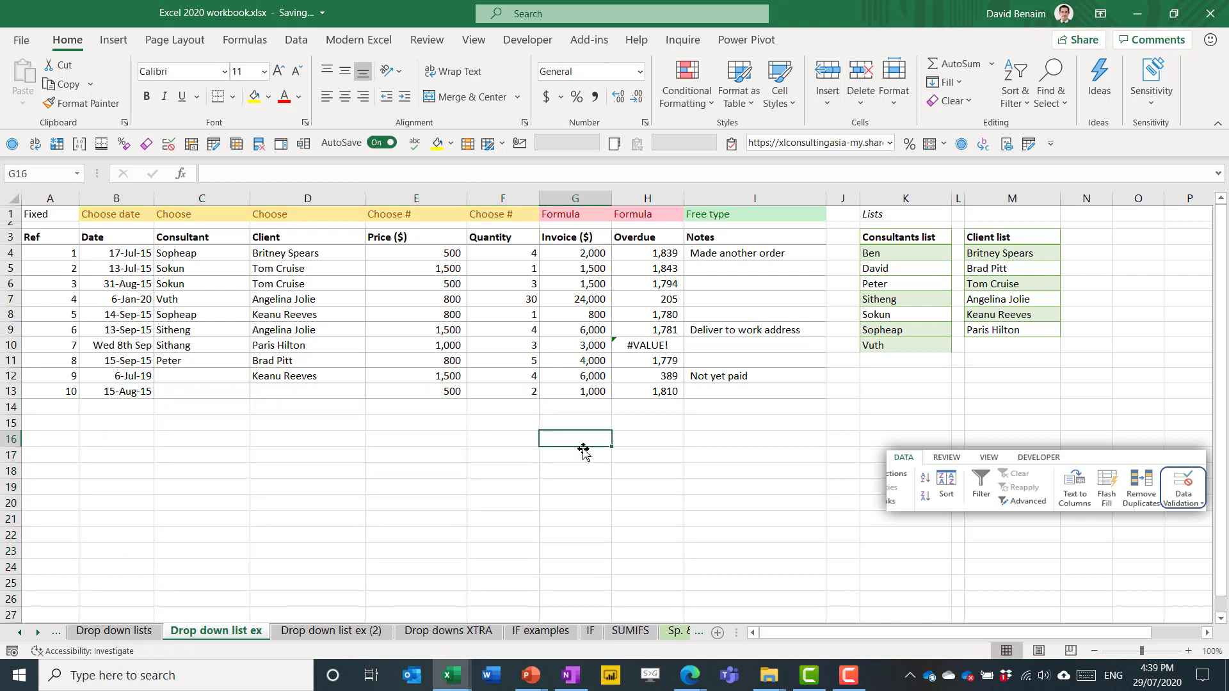
click(339, 314)
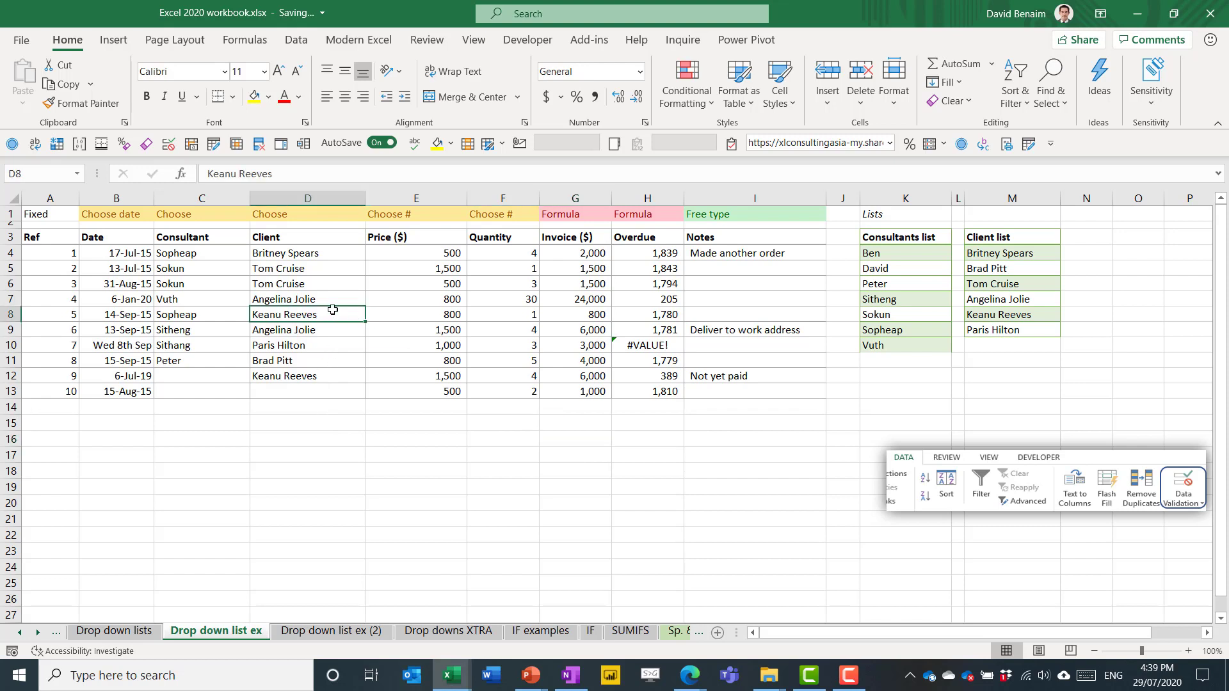
click(347, 271)
click(350, 285)
click(351, 301)
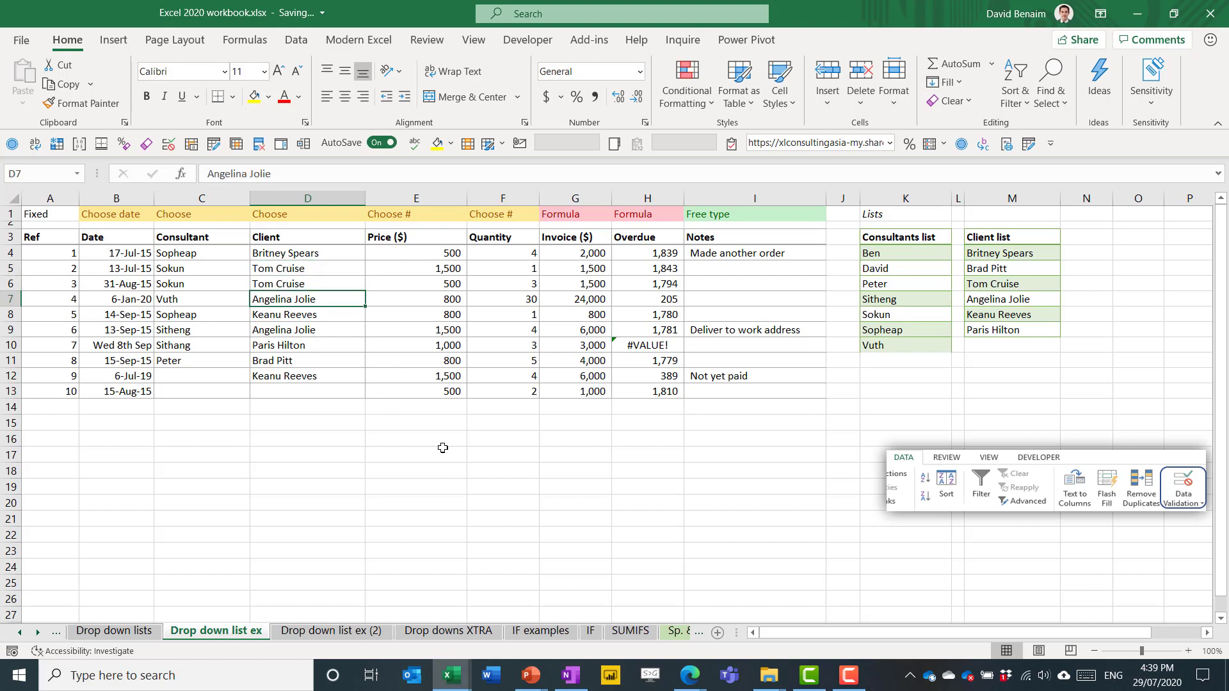
drag(509, 447, 521, 501)
key(ctrl+c)
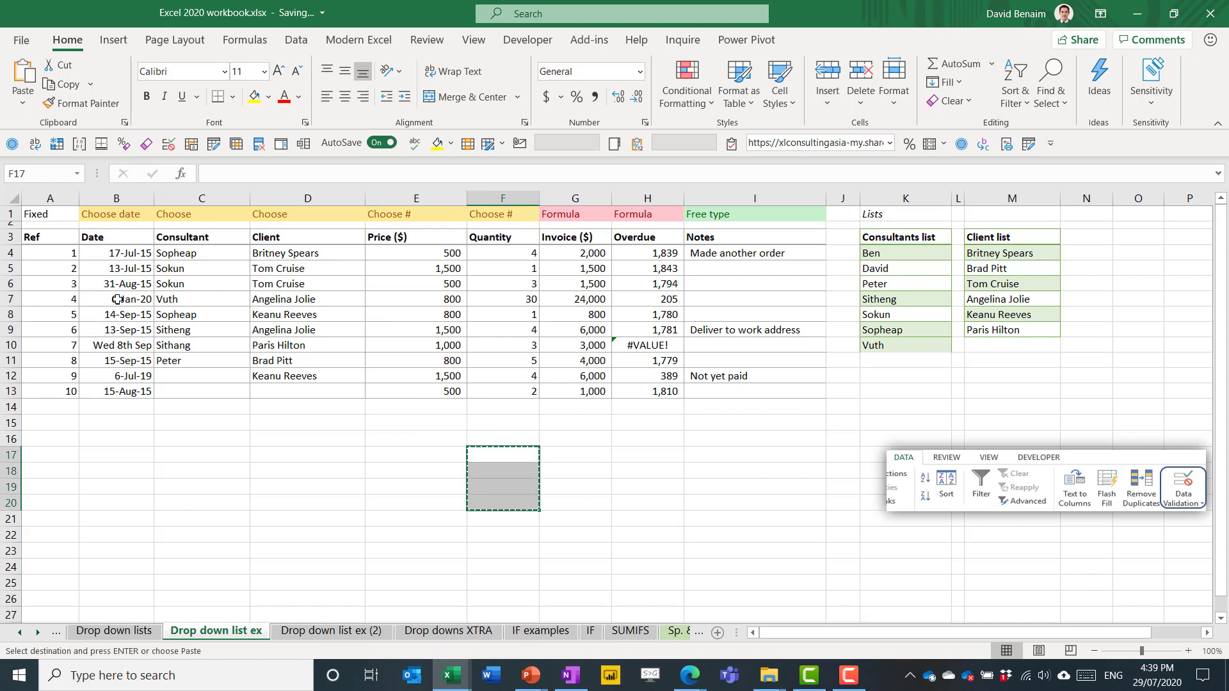
click(119, 299)
key(ctrl+v)
click(129, 301)
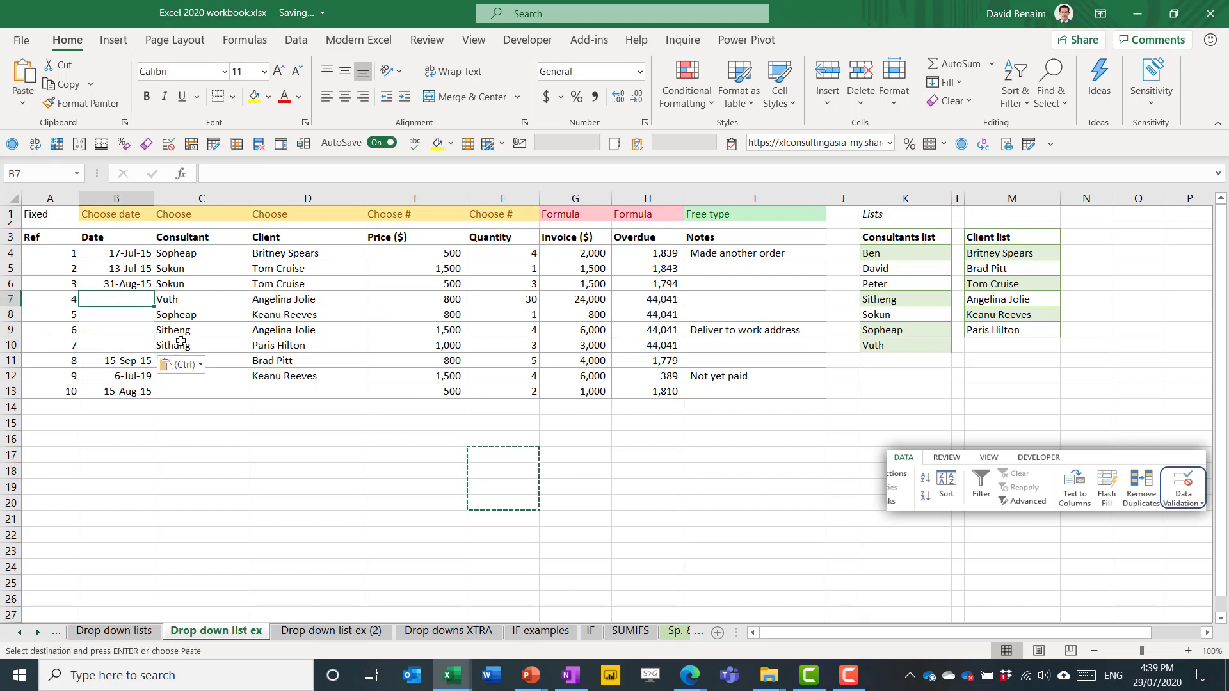
text(ddasdsdas)
key(Return)
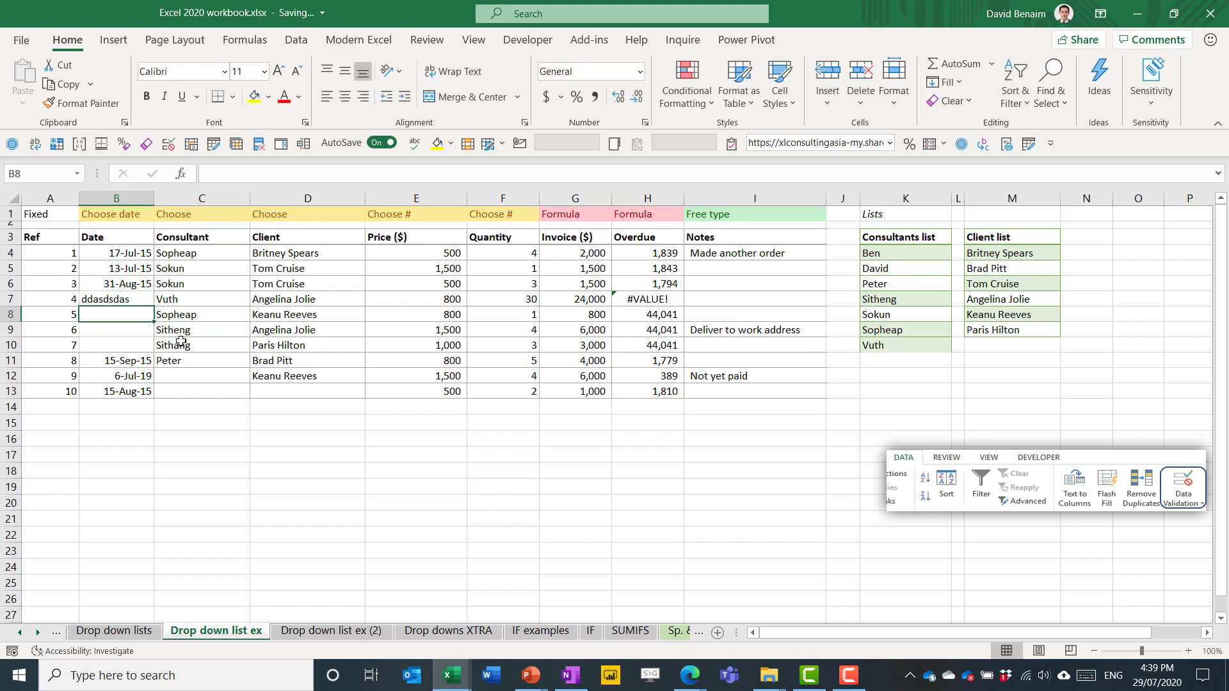
key(ctrl+z)
key(ctrl+z)
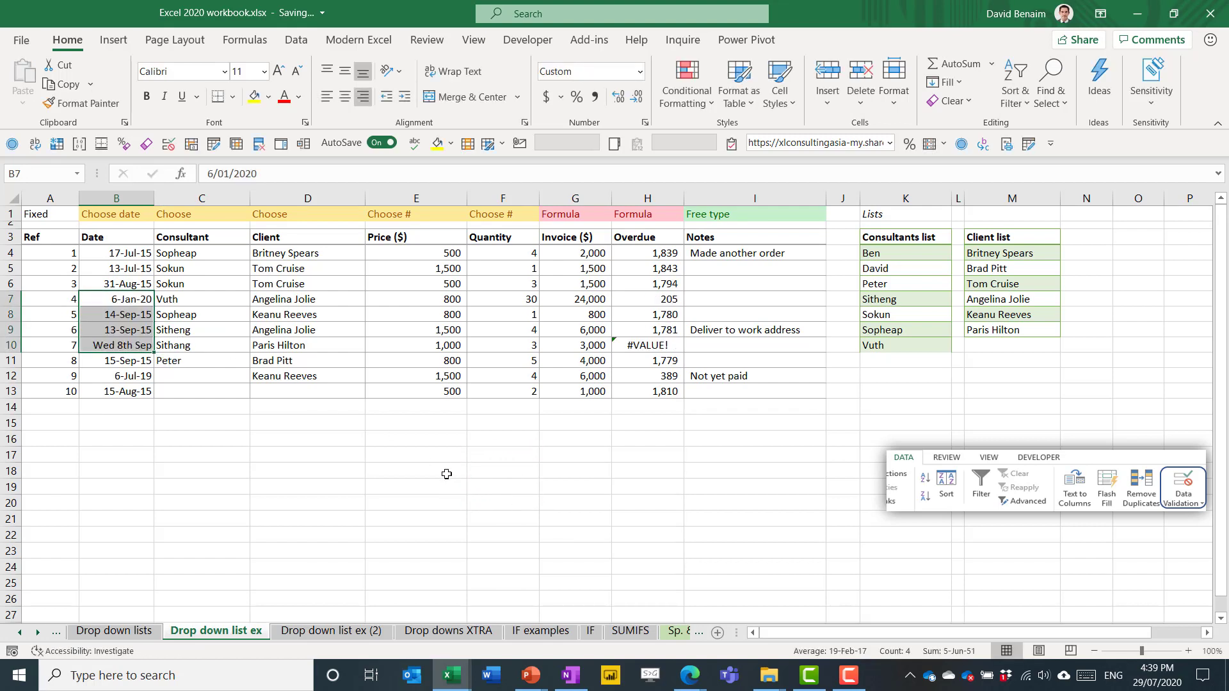
click(393, 435)
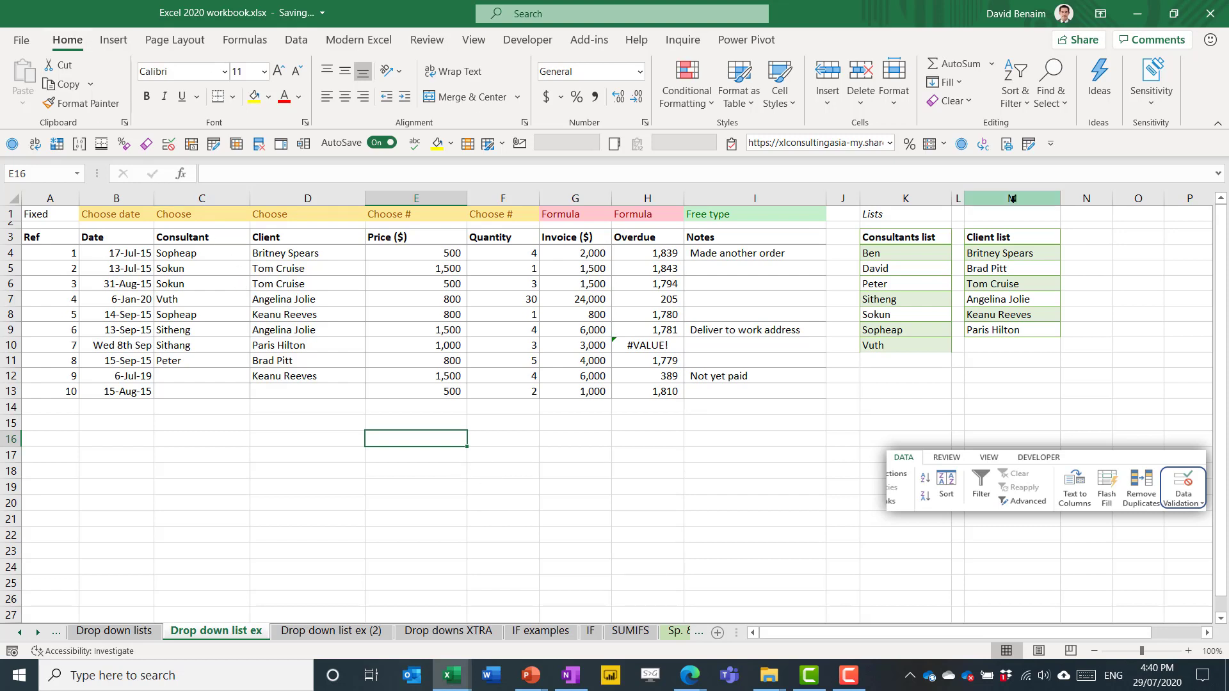
Step: Use Find & Select > Go To Special with Data validation (All) to select validated cells
click(1053, 101)
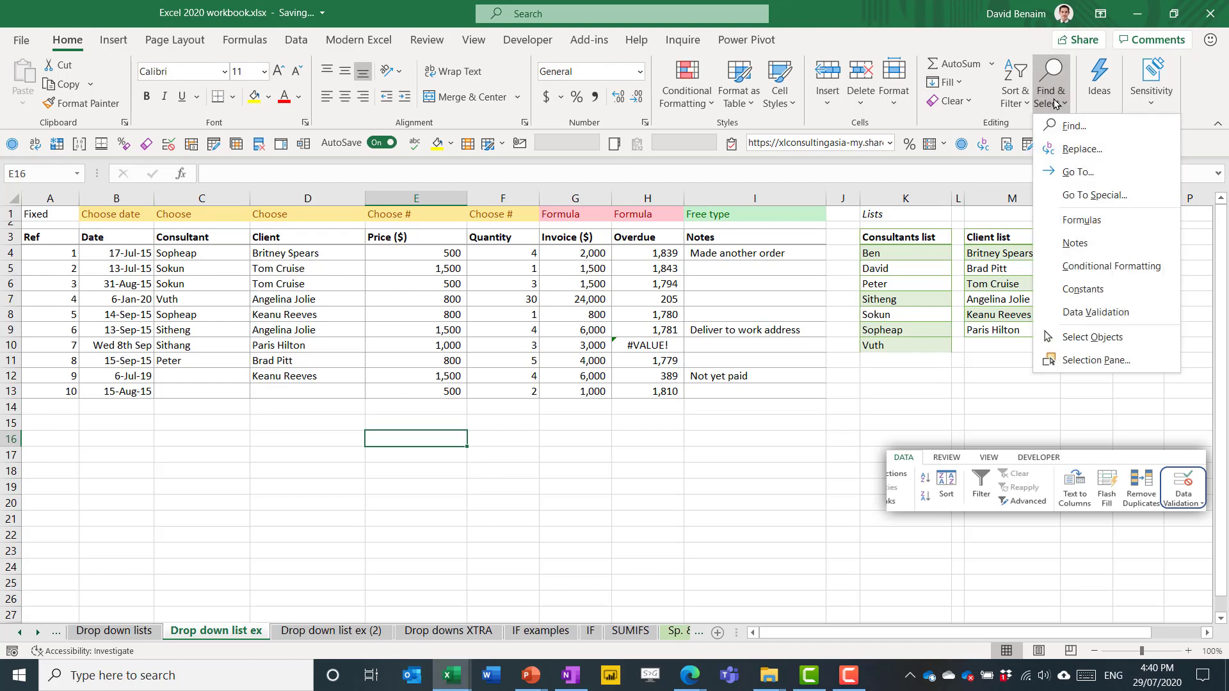
click(1117, 195)
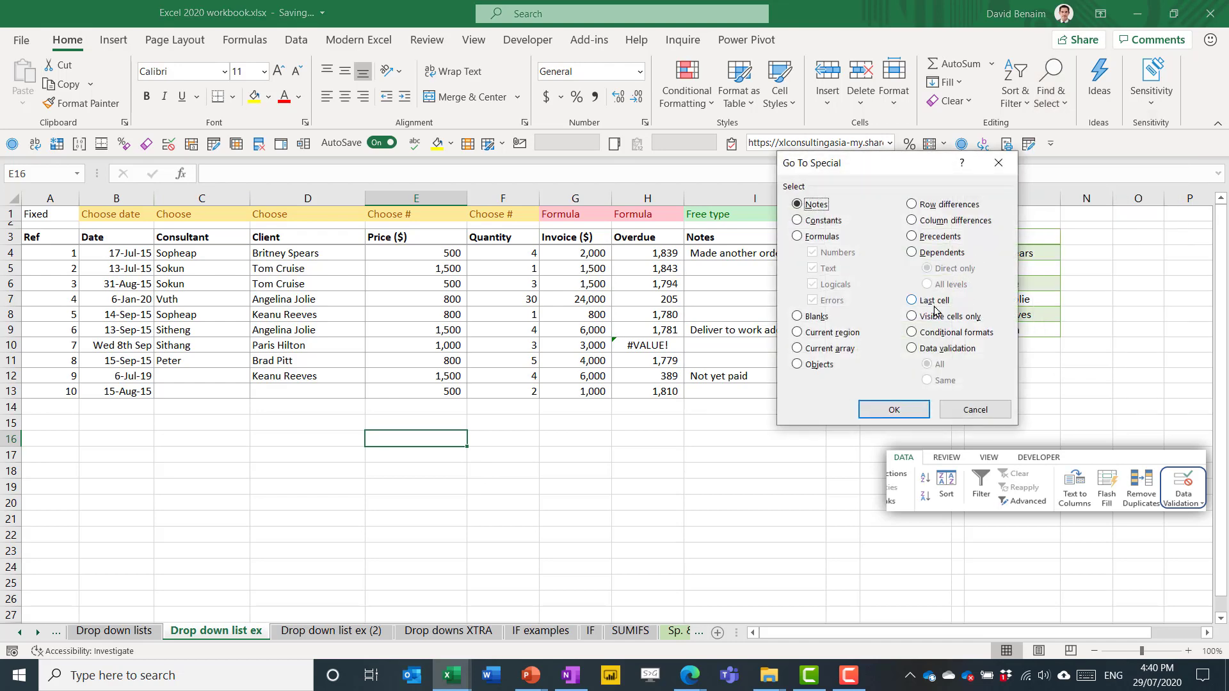
click(921, 349)
click(894, 410)
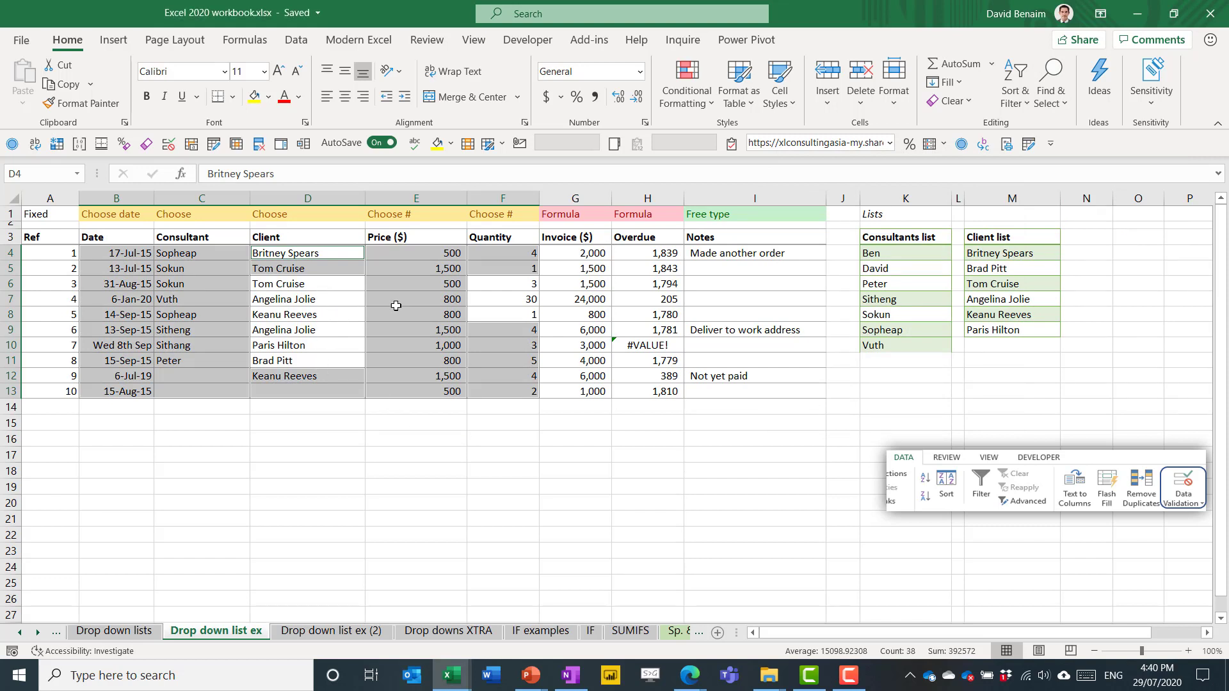
Step: Copy D5:F5, paste only its validation onto D6:F13, then check E7 and D8
click(323, 269)
drag(369, 271, 496, 267)
right_click(496, 267)
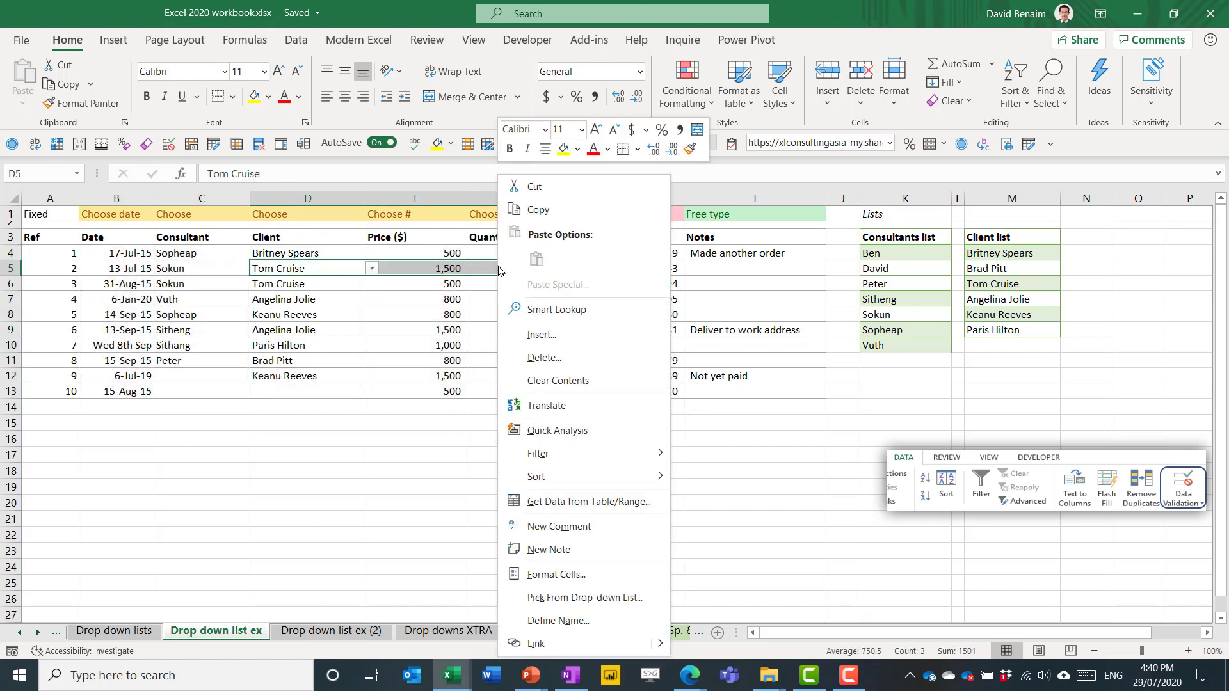
click(537, 210)
drag(346, 283, 501, 388)
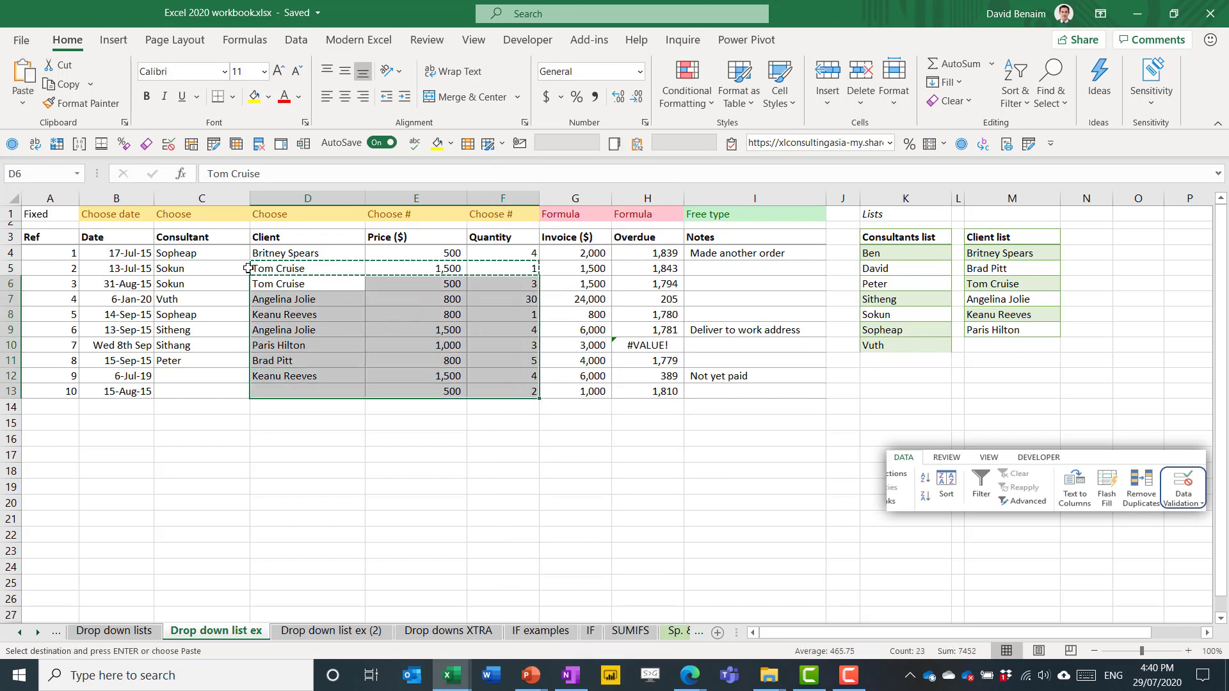
right_click(323, 298)
click(383, 284)
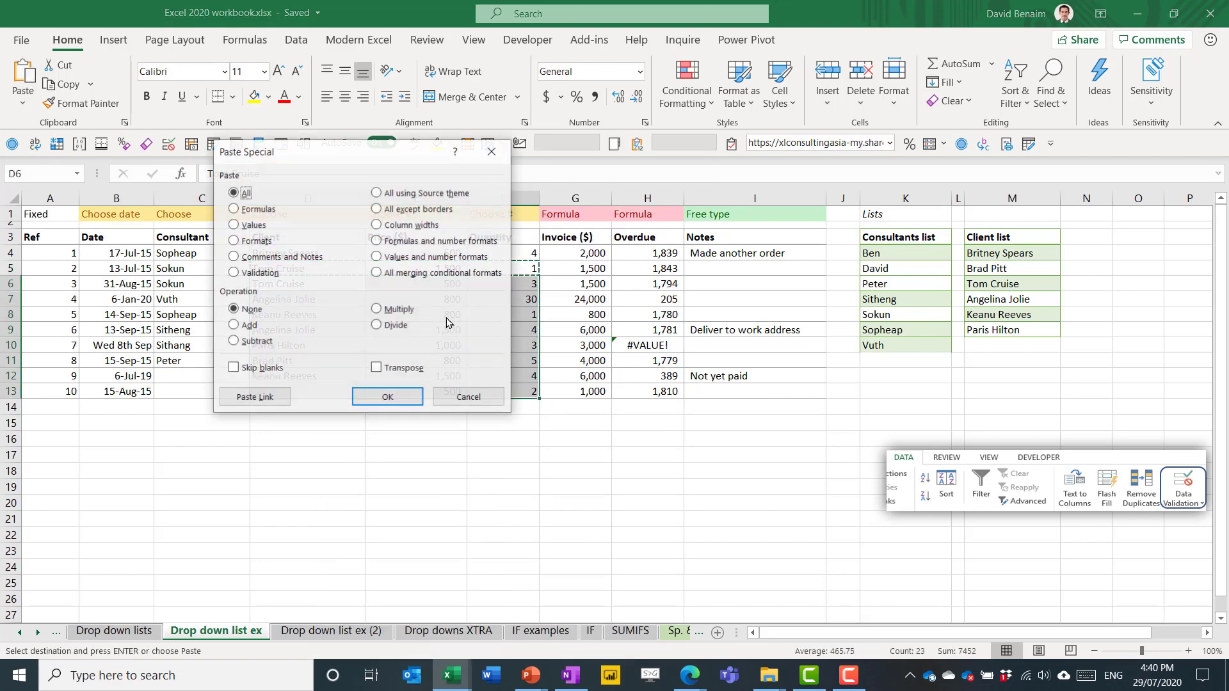
click(257, 273)
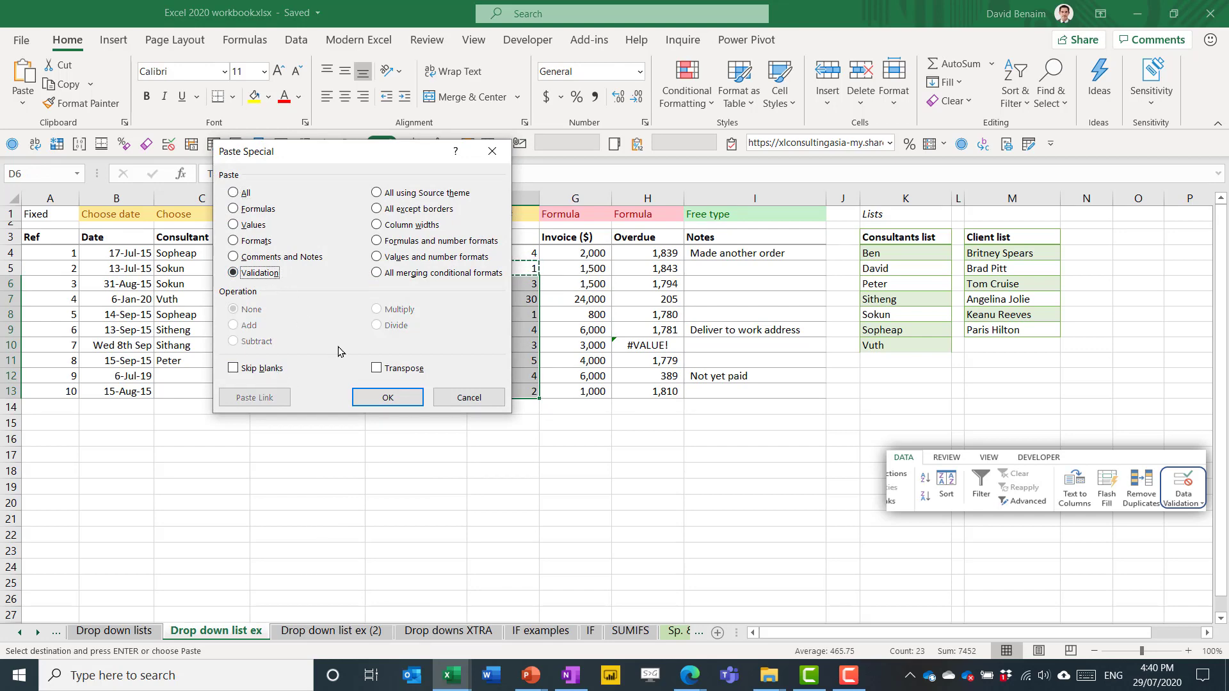
click(387, 397)
click(447, 300)
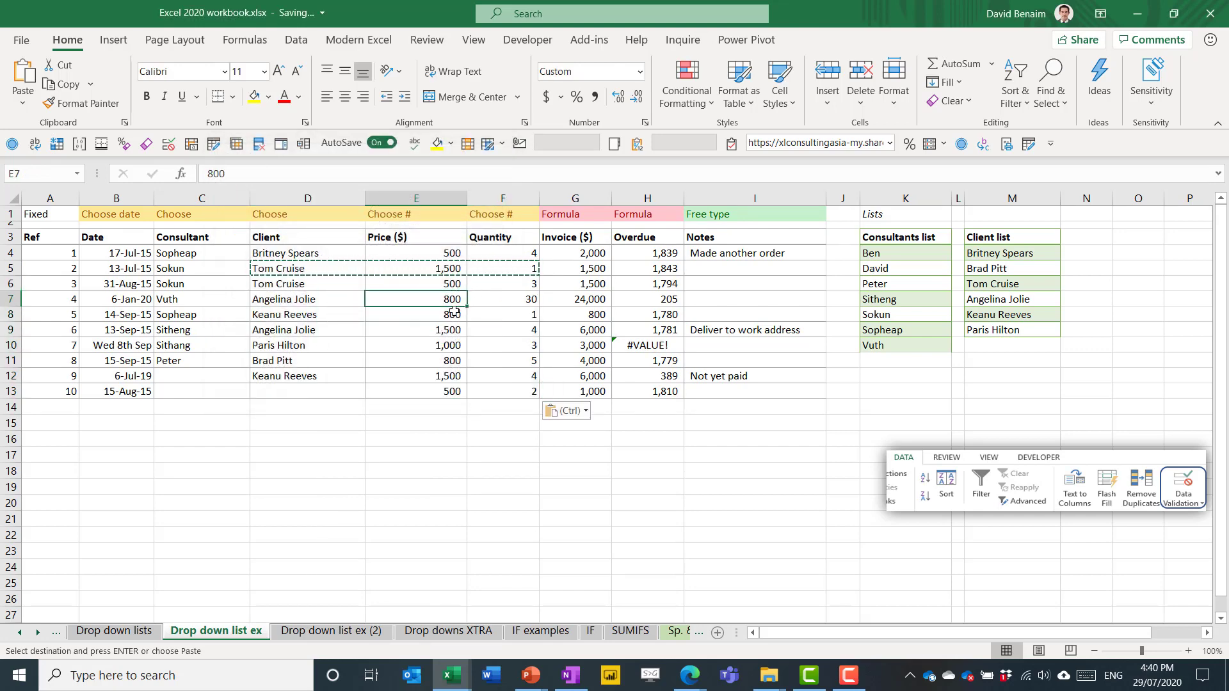
click(326, 310)
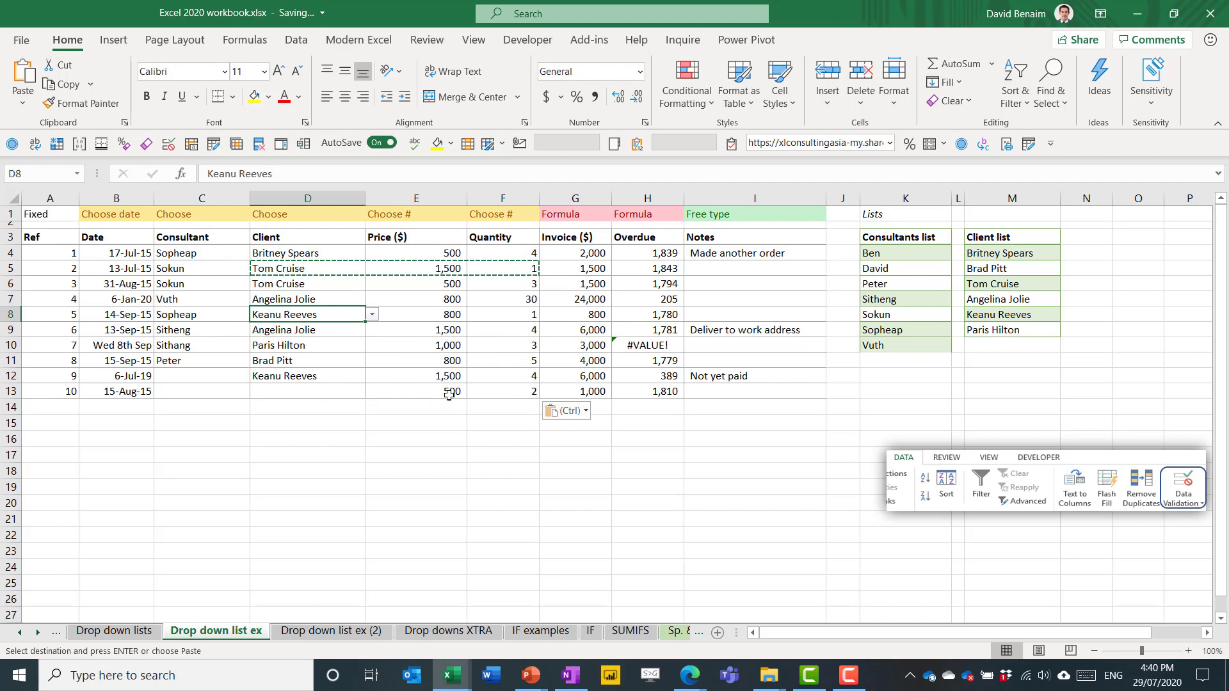
Step: Select every cell sharing E9's data validation rule, then cancel the pending copy and deselect
click(417, 336)
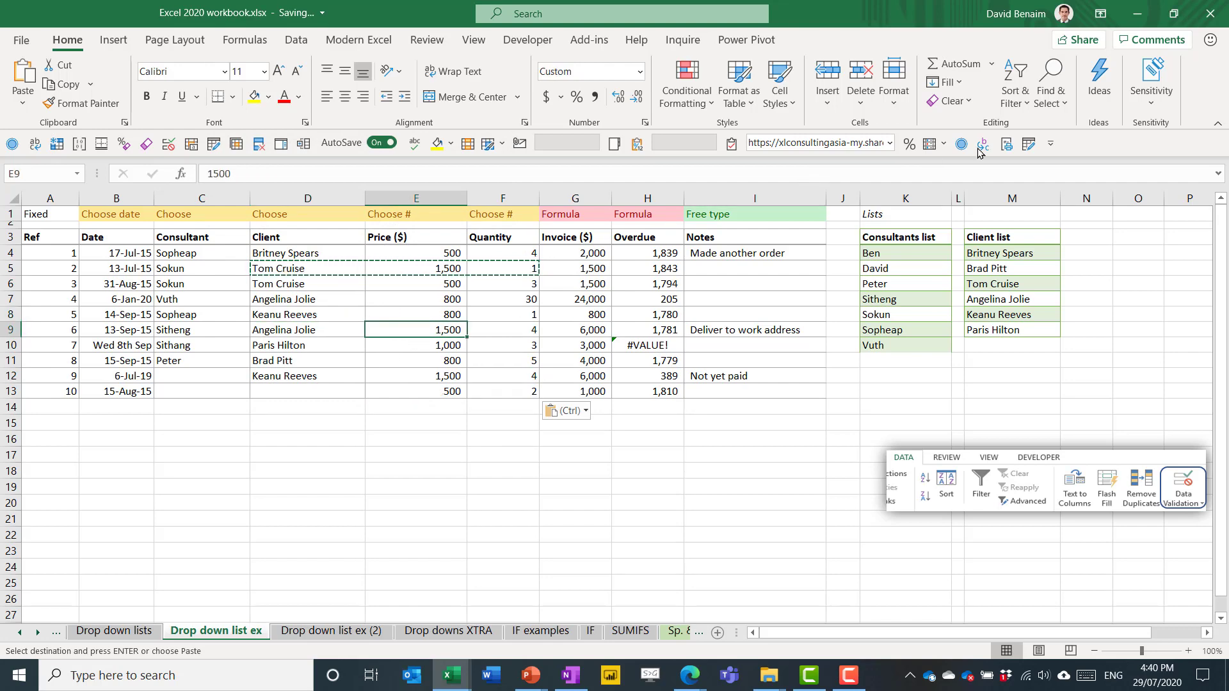
click(1041, 103)
click(1091, 195)
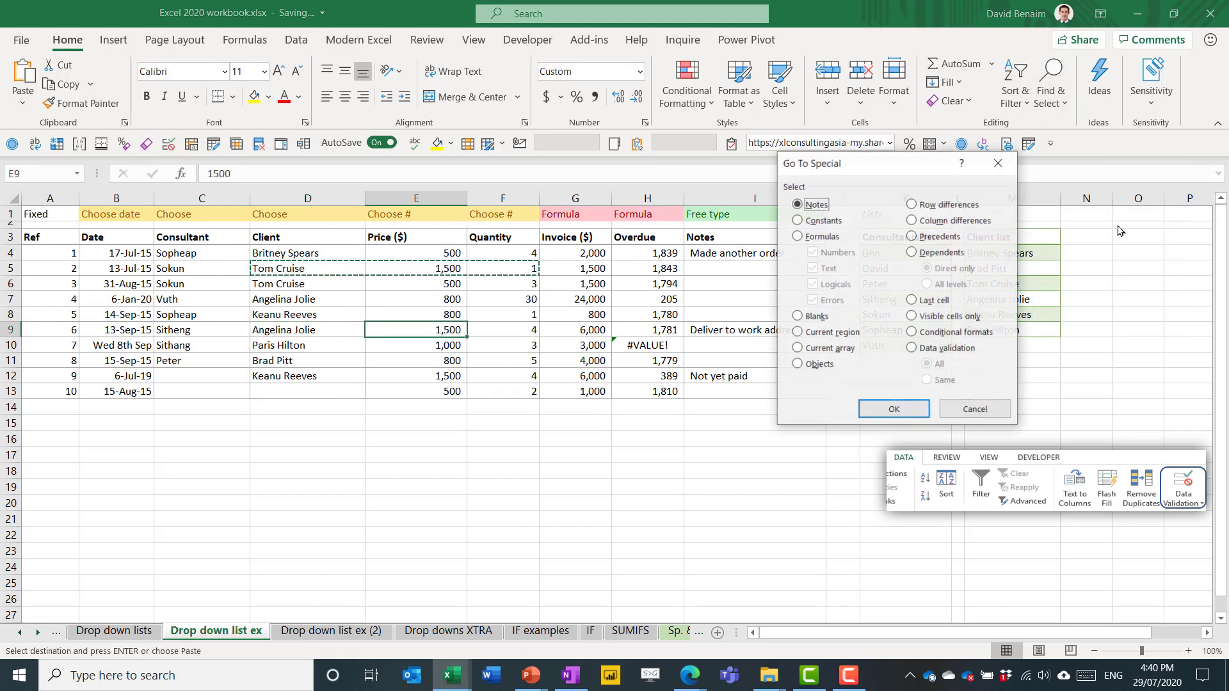
click(952, 349)
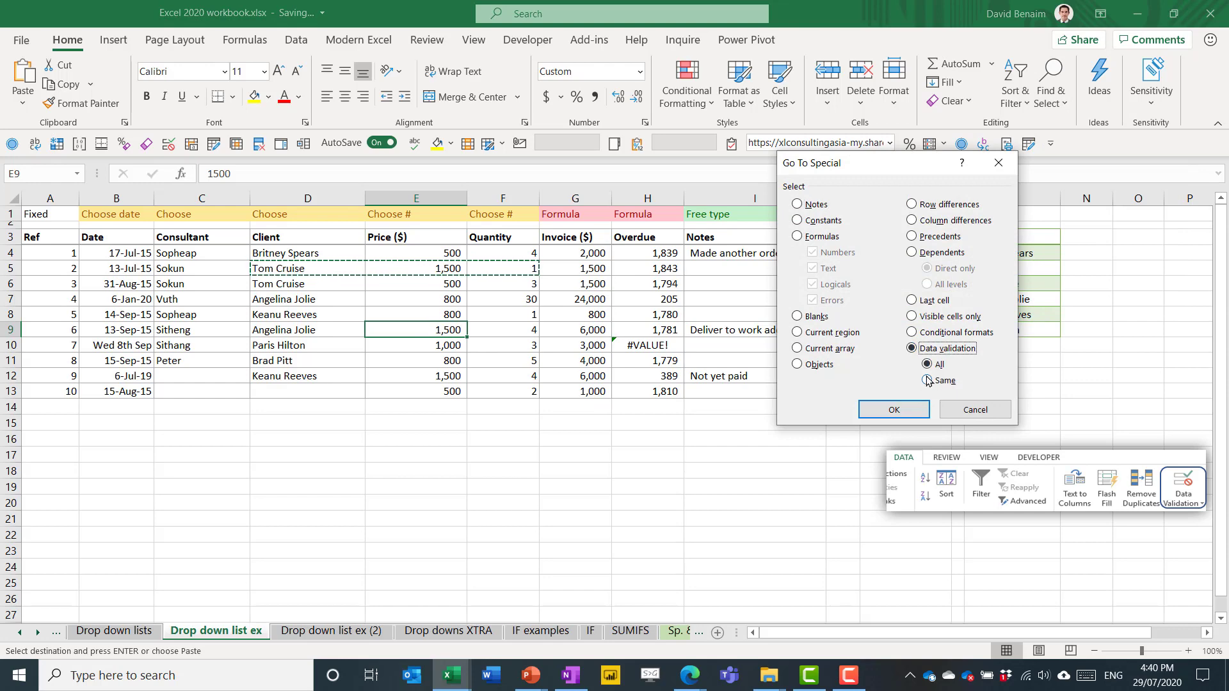
click(928, 380)
click(893, 410)
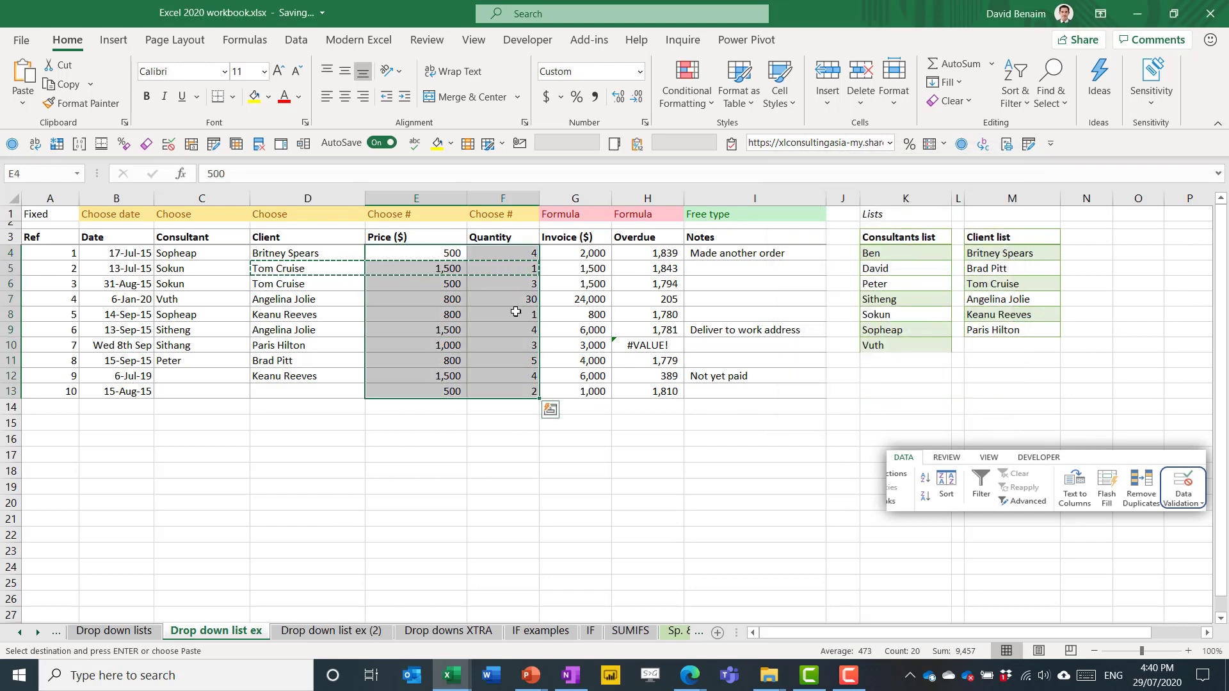
key(Escape)
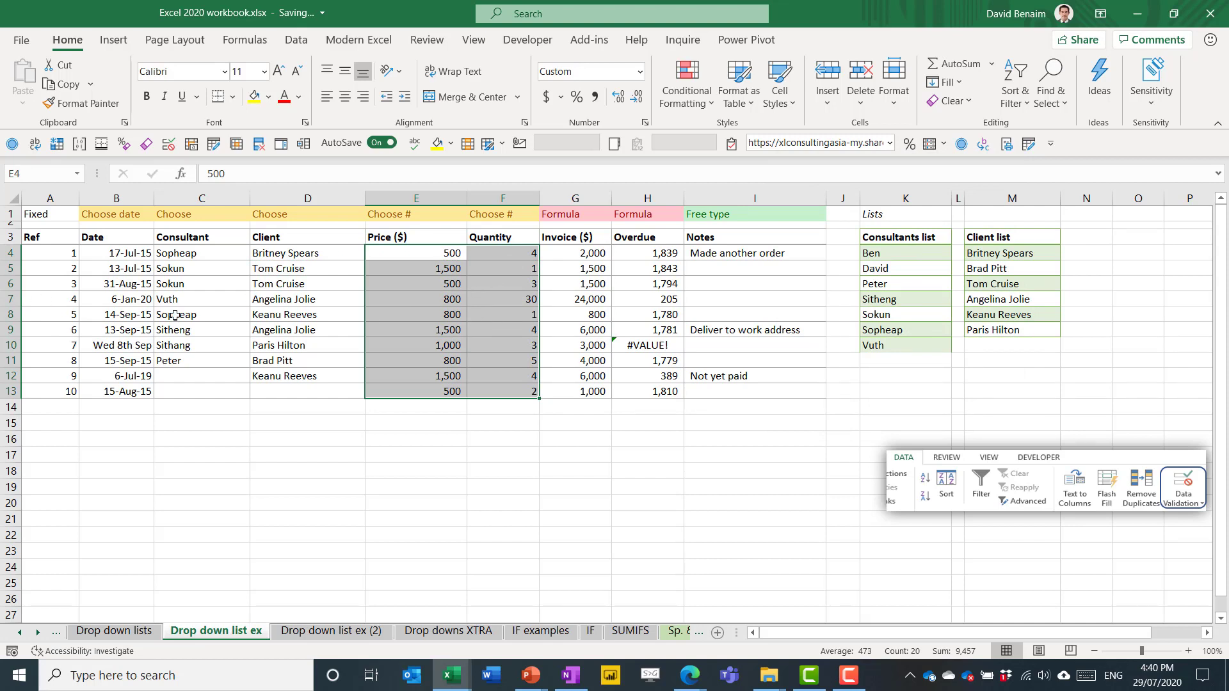
click(647, 407)
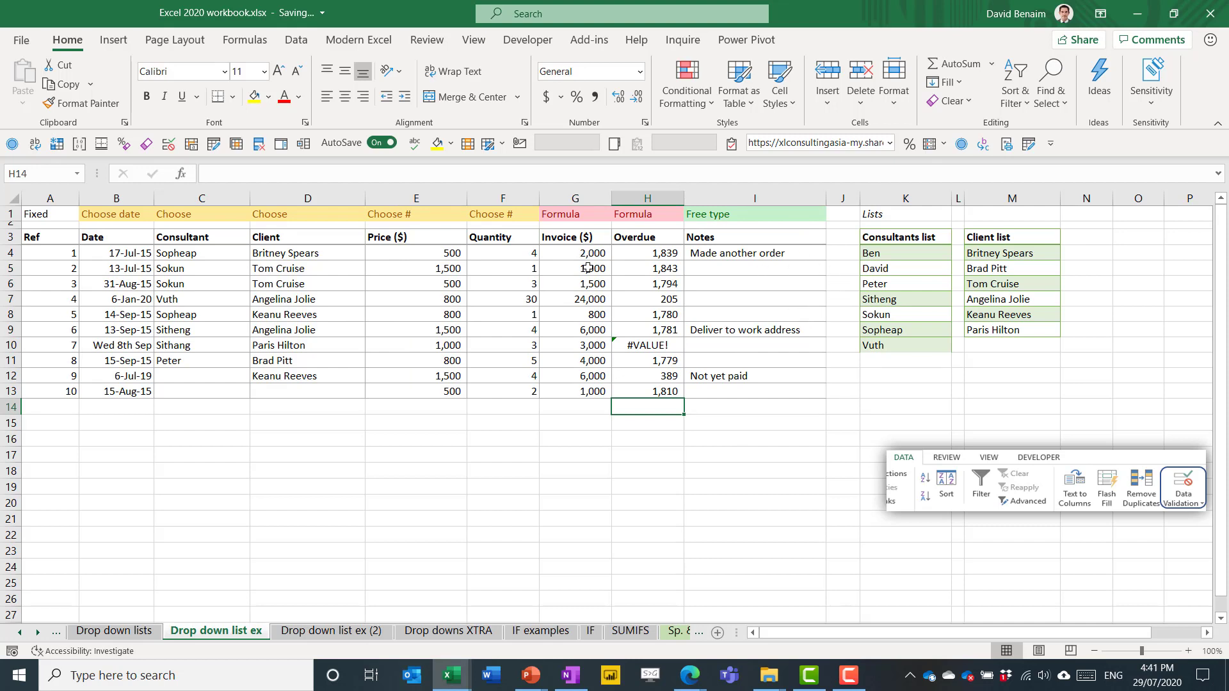
drag(587, 252, 587, 390)
click(1050, 86)
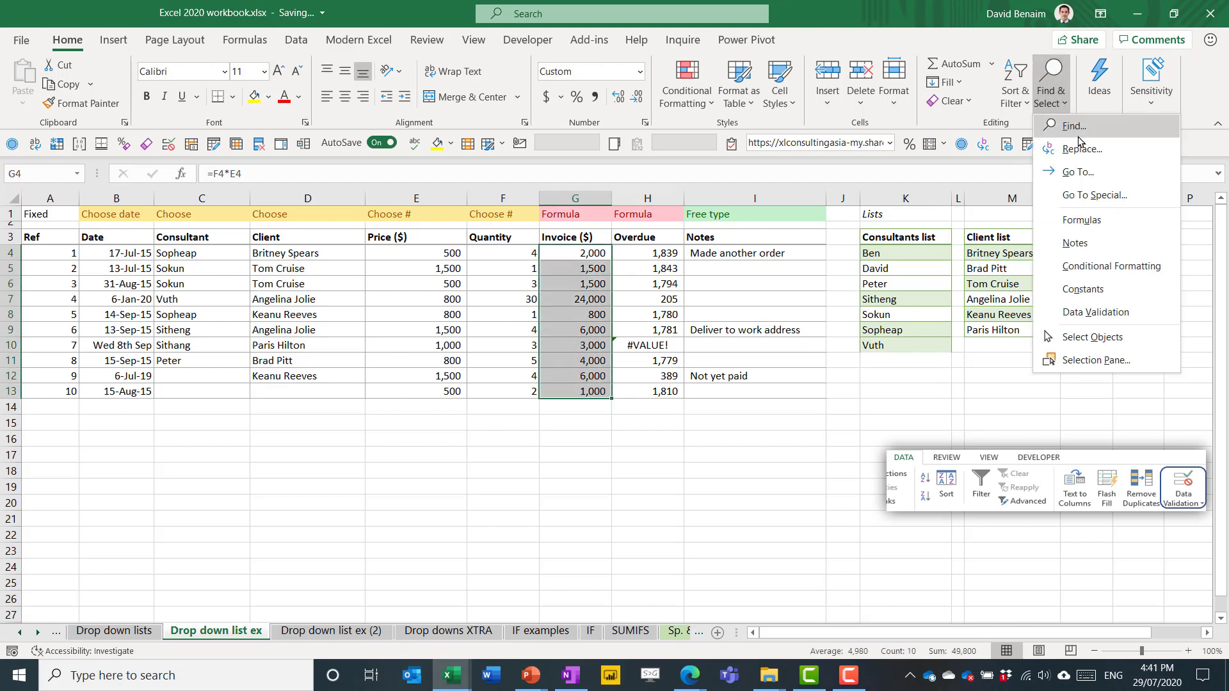
click(1095, 194)
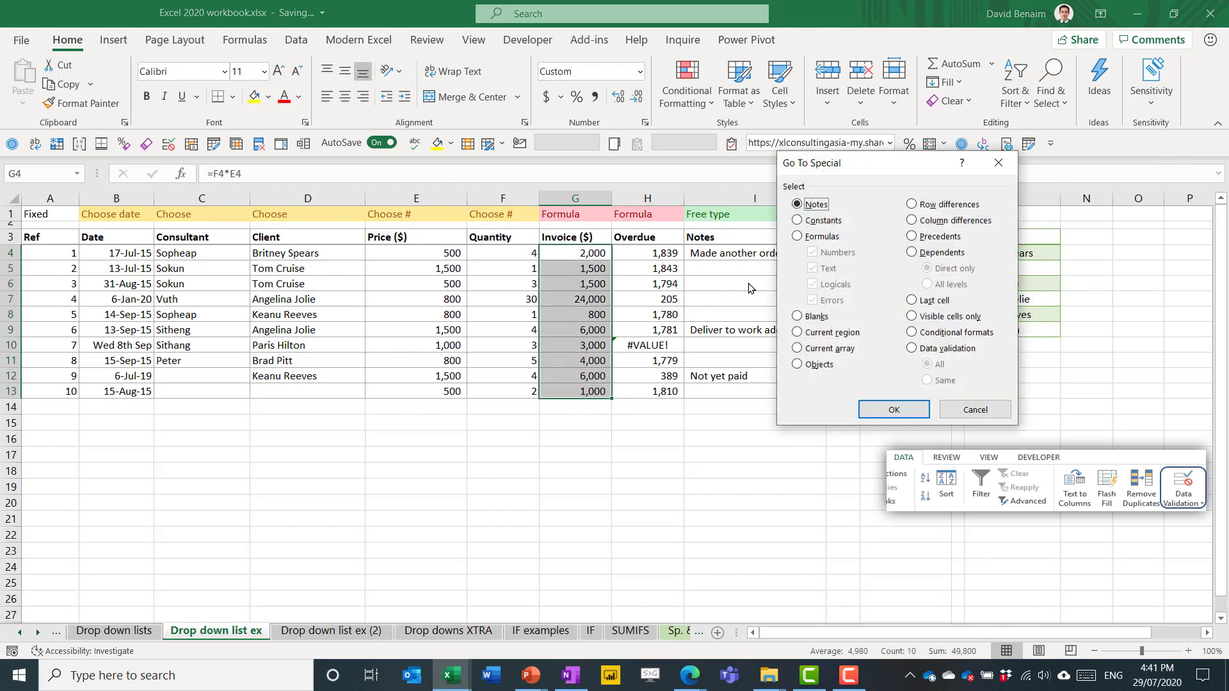
click(932, 221)
click(896, 409)
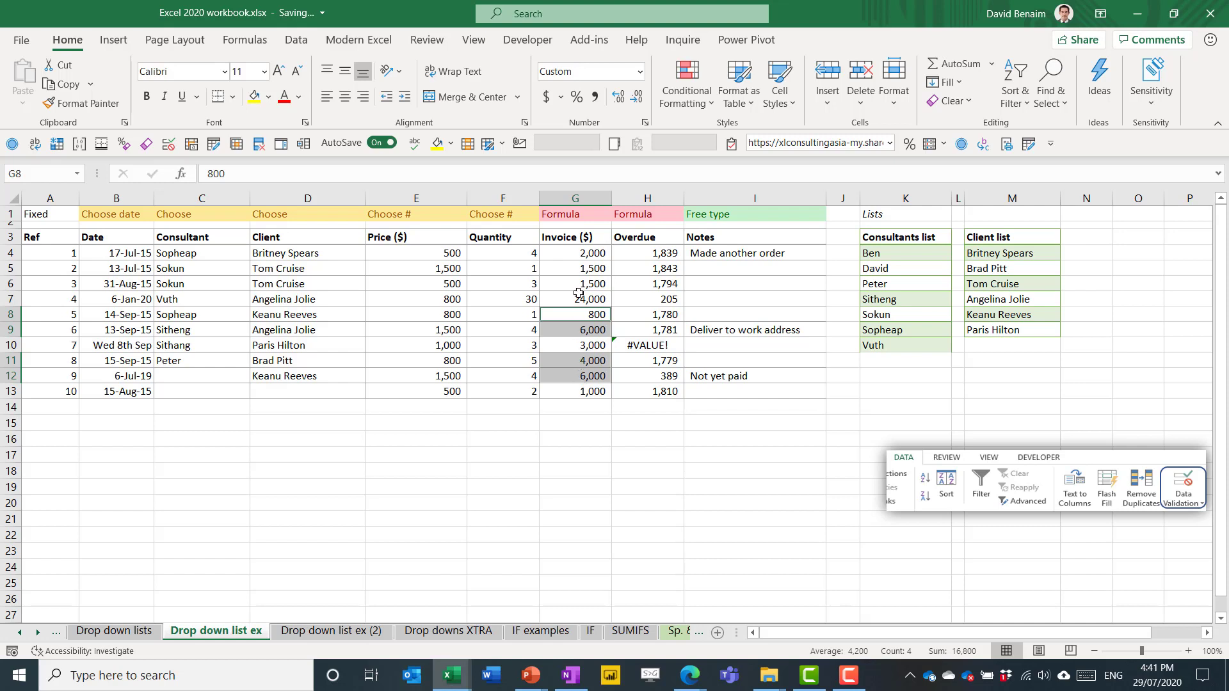
click(578, 298)
click(578, 314)
click(579, 330)
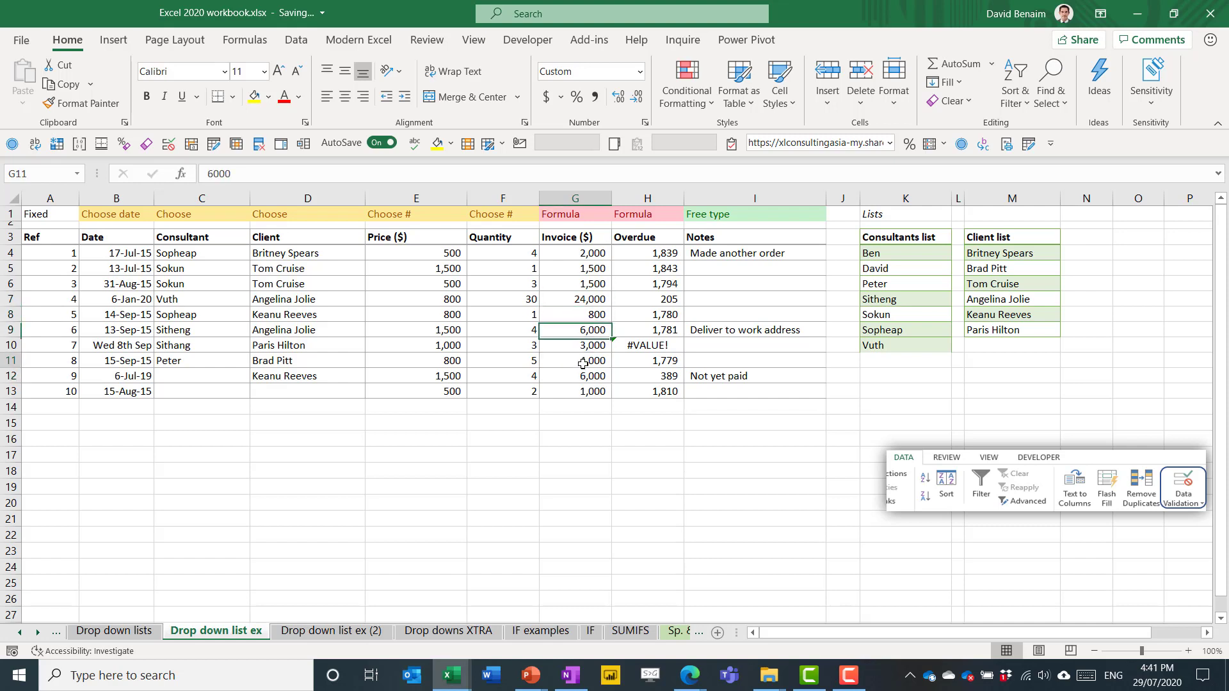
click(583, 362)
click(583, 376)
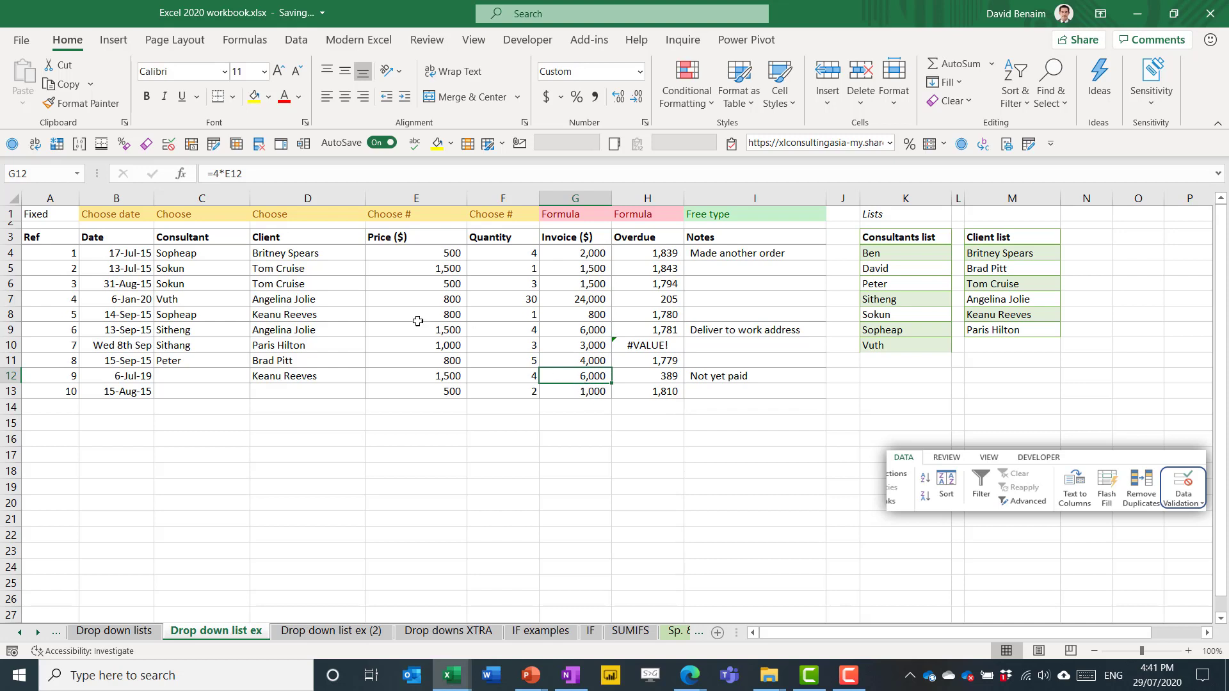
click(658, 301)
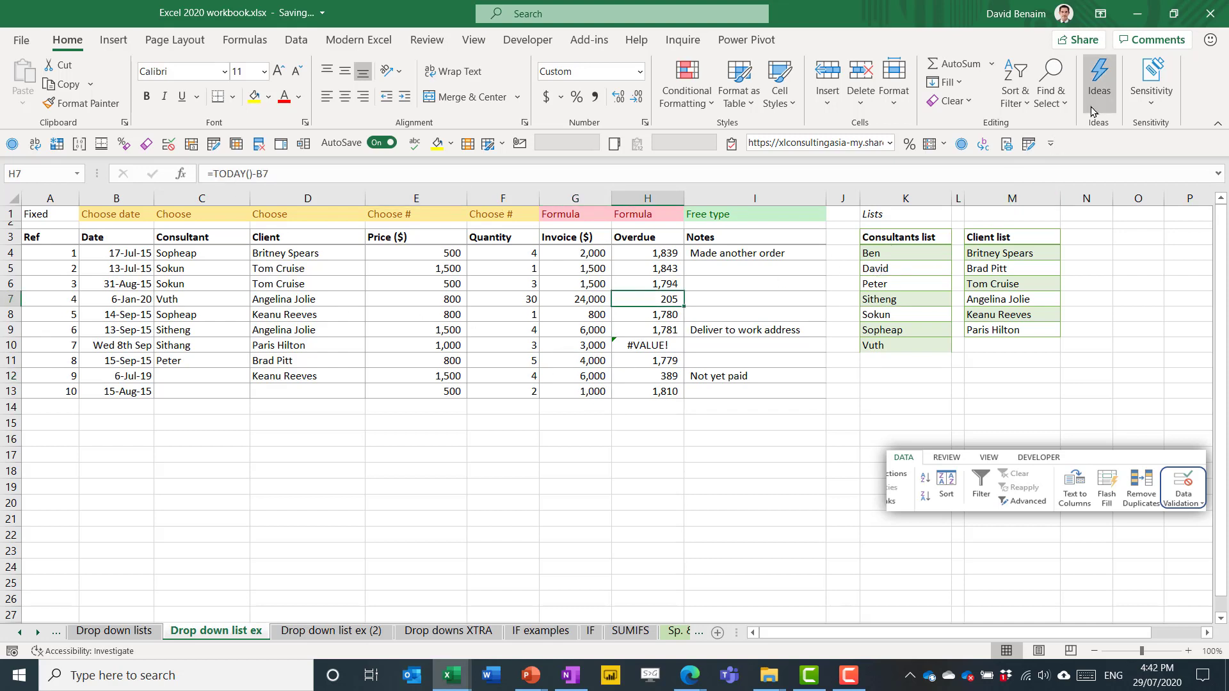
click(1051, 96)
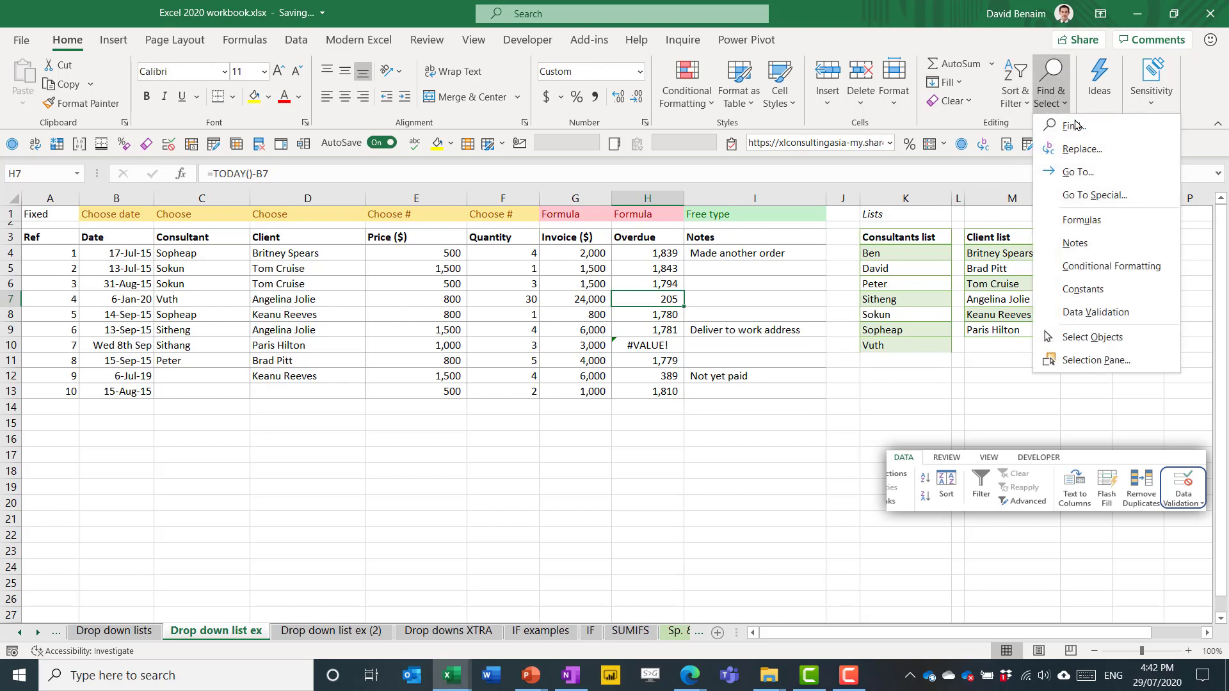
click(1114, 195)
click(930, 337)
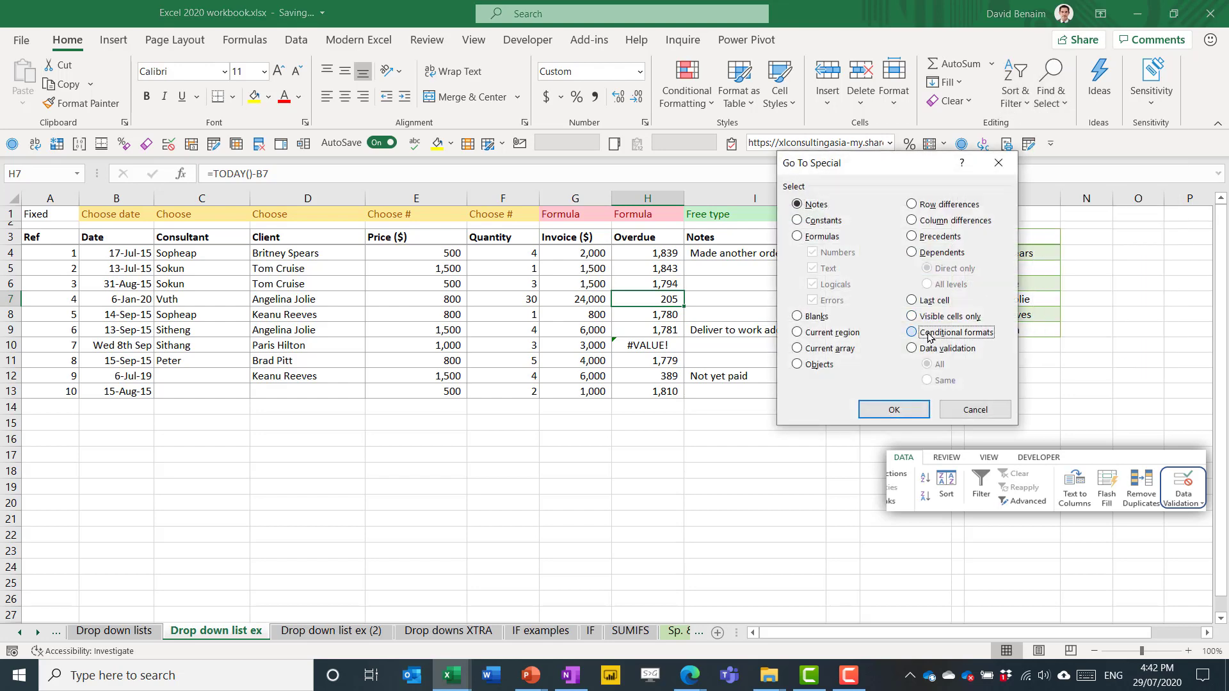
click(894, 409)
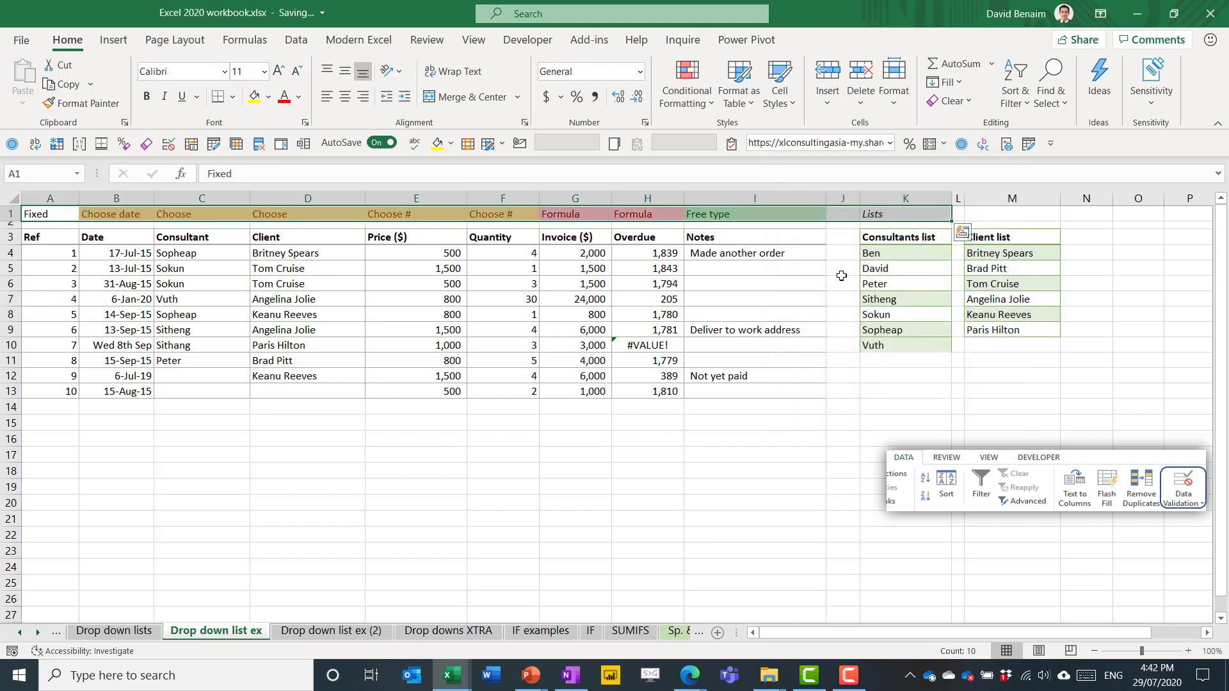
click(637, 458)
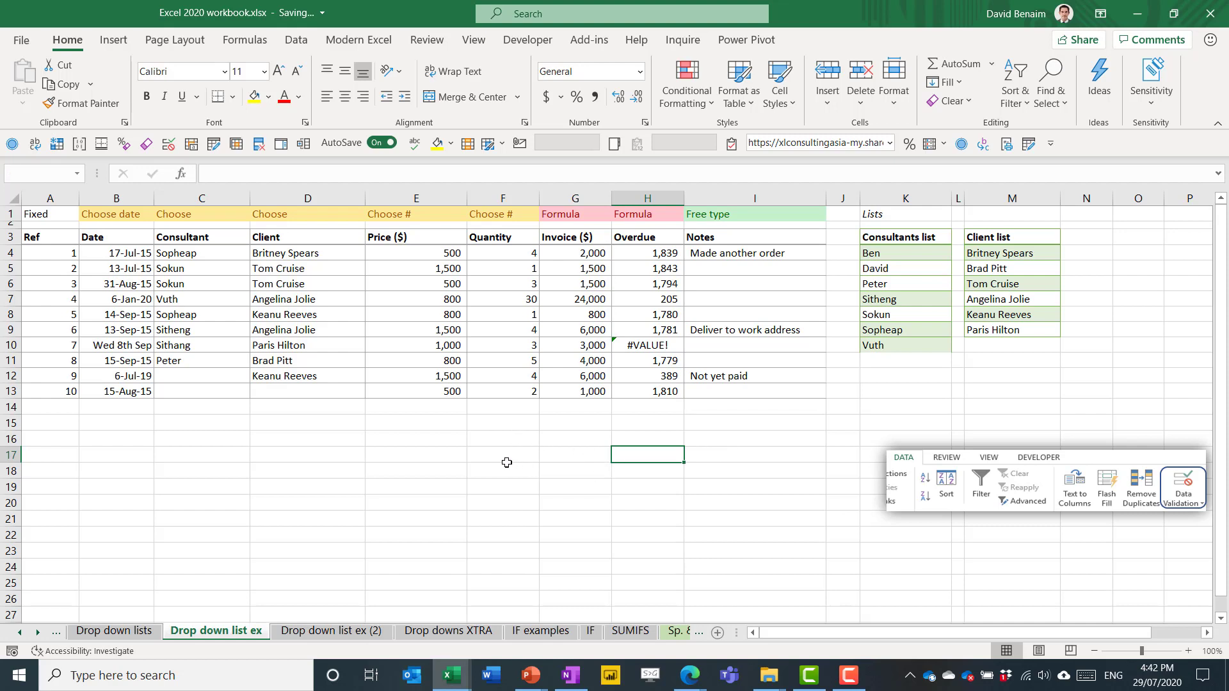
drag(151, 270, 451, 348)
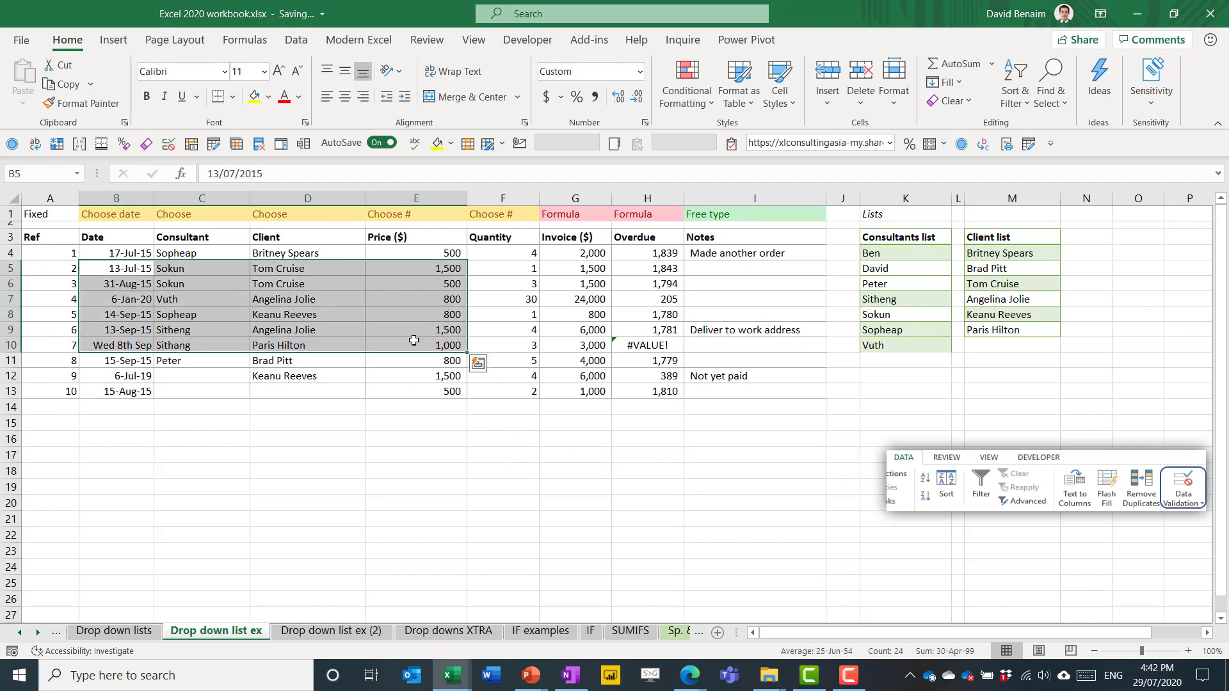
click(296, 42)
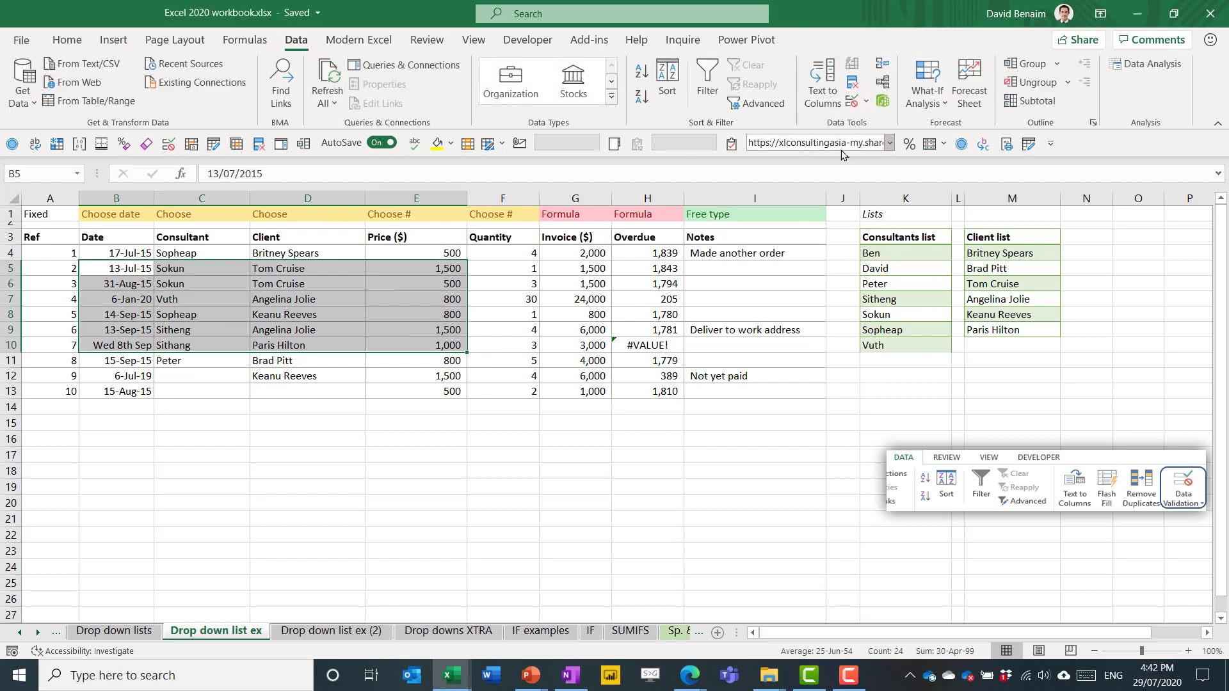
click(852, 103)
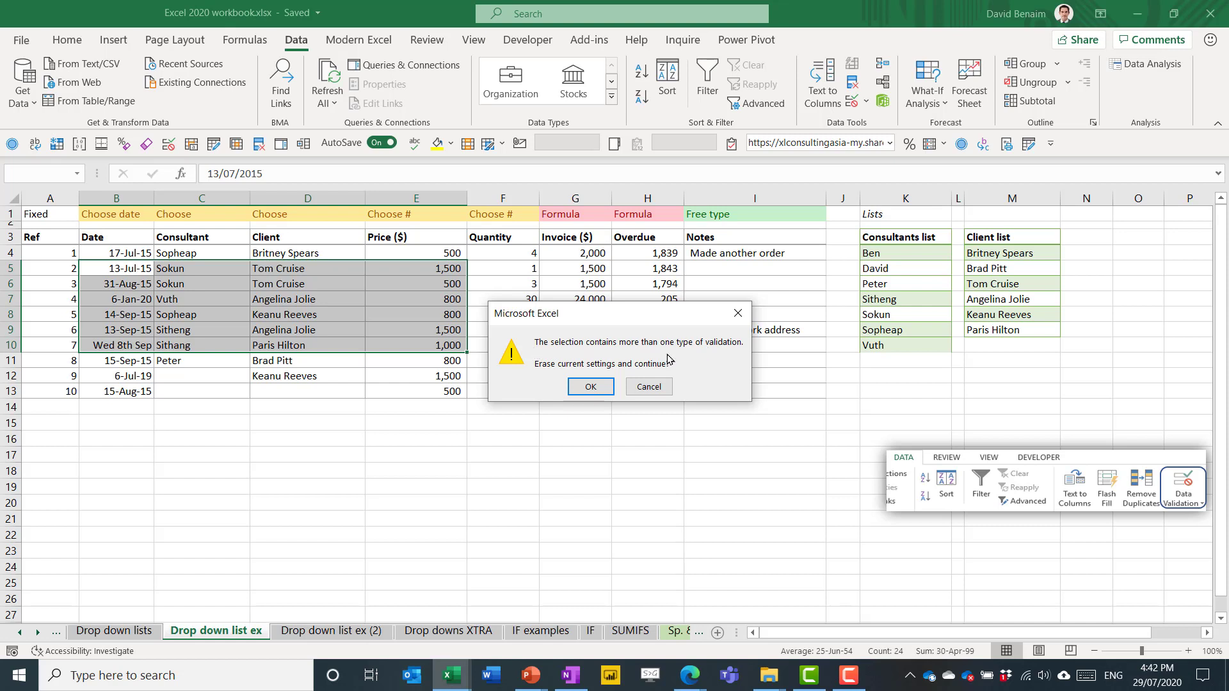
click(590, 387)
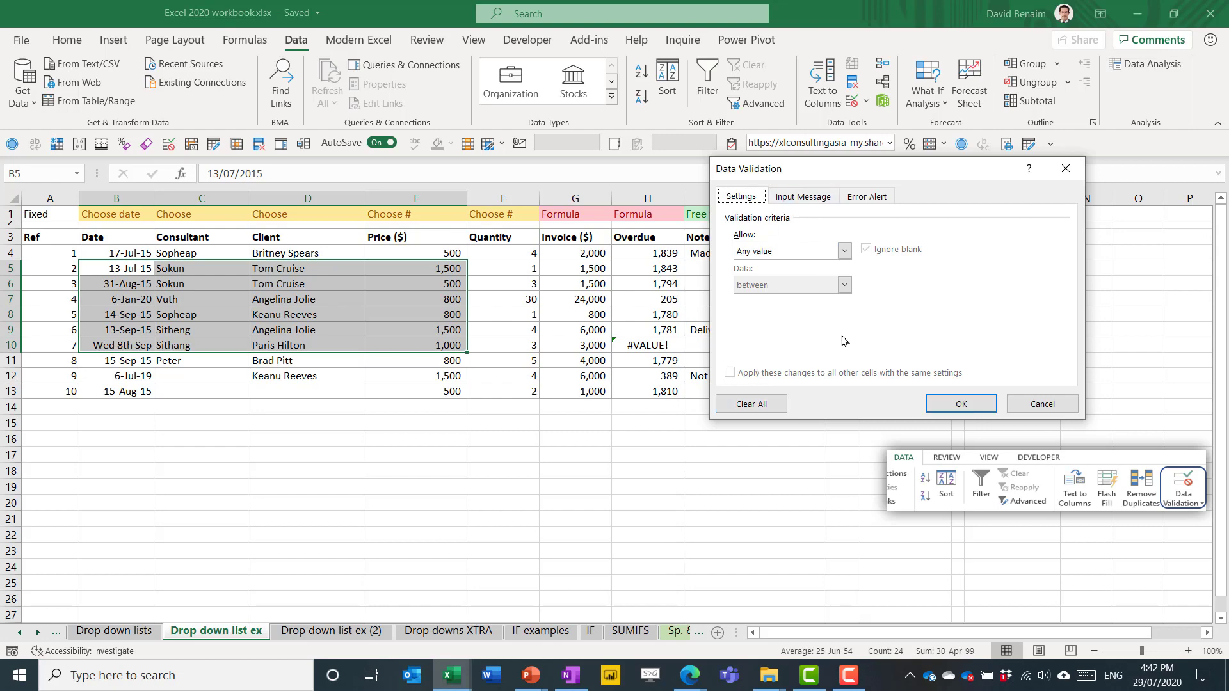
click(1043, 404)
Step: Clear the validation from F7 and all other cells with the same settings
click(434, 299)
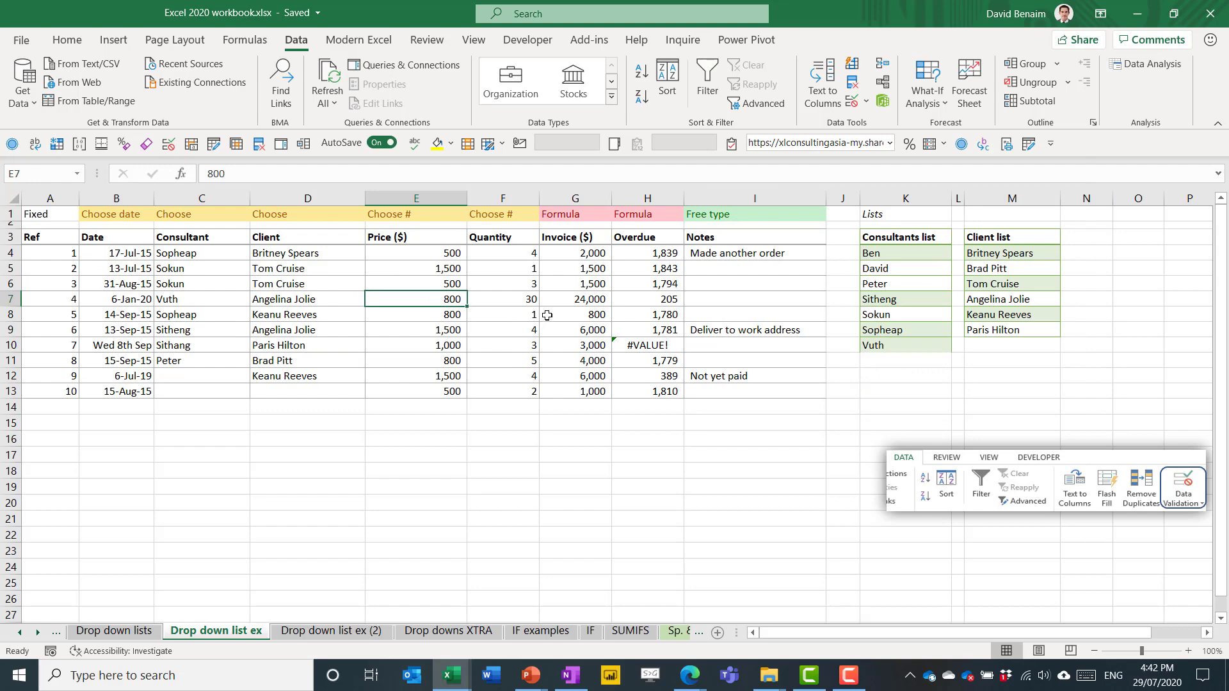
click(519, 299)
click(852, 100)
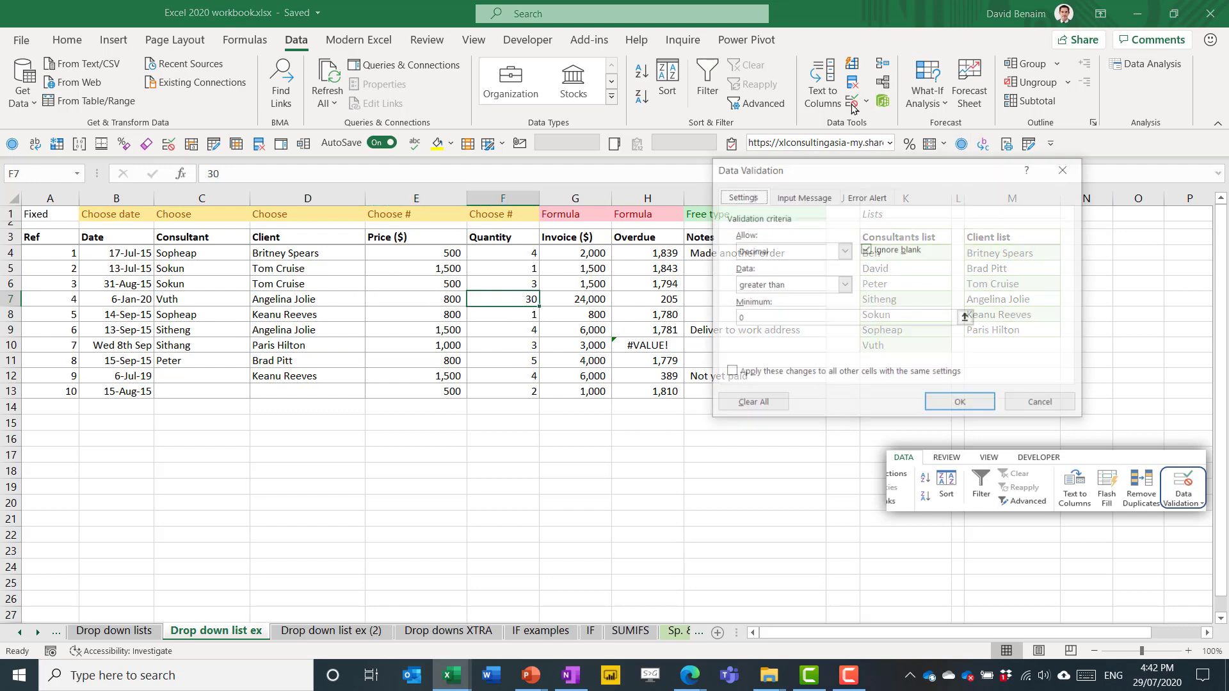
click(752, 378)
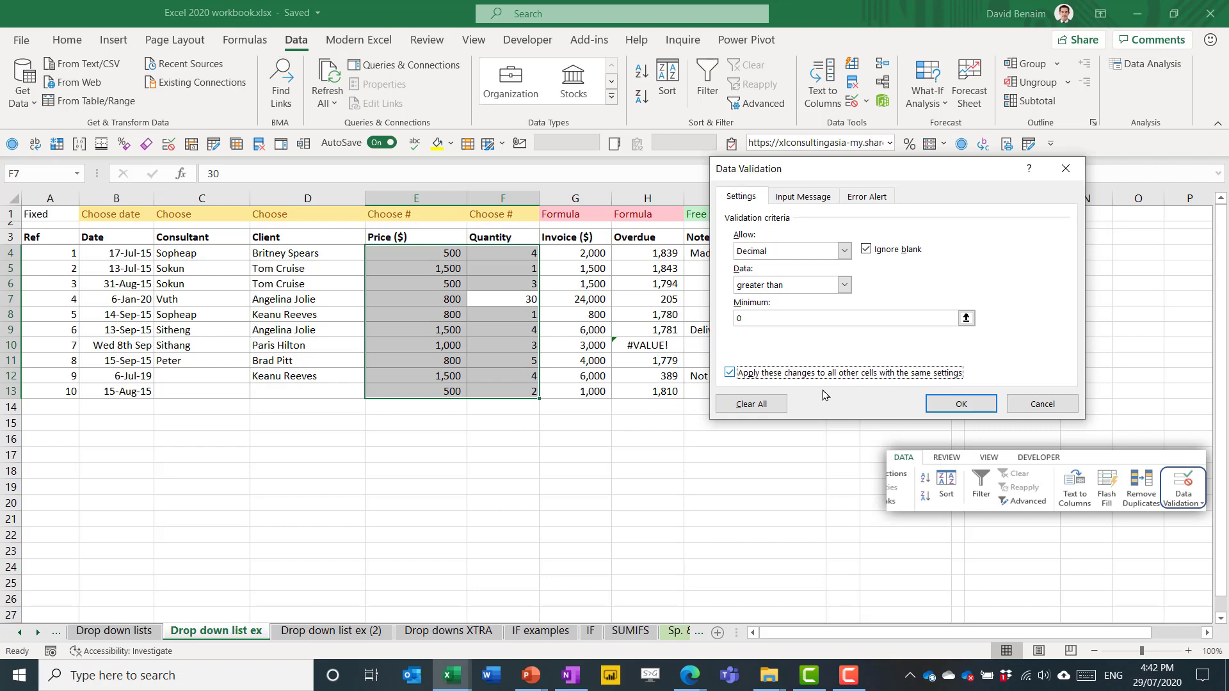
click(752, 404)
key(Return)
click(647, 439)
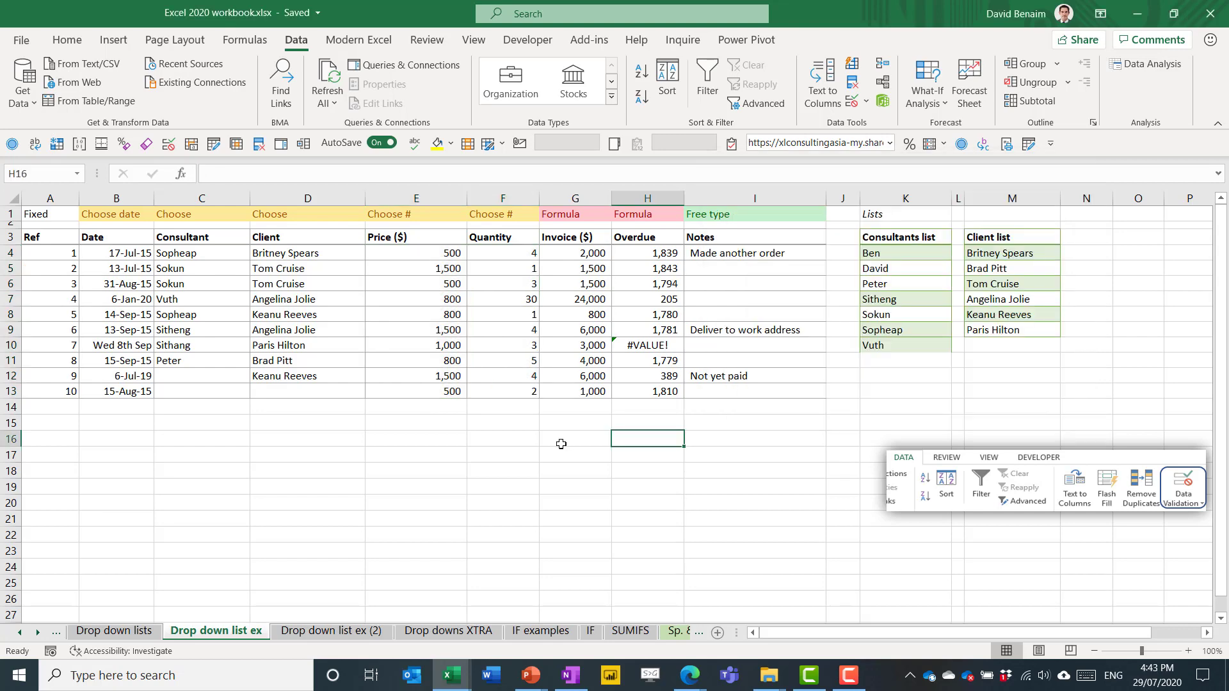